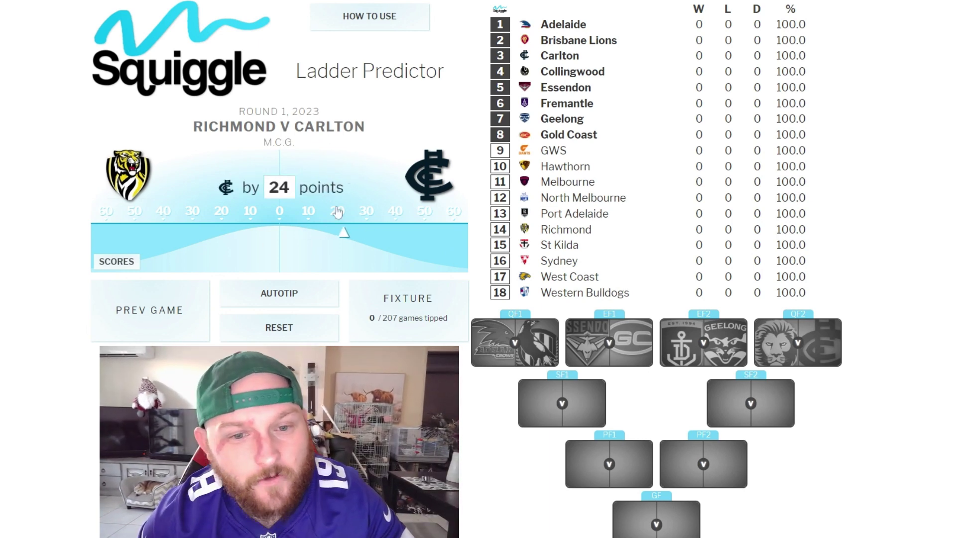
Step: In Round 1, tip Richmond by 16 points, Geelong by 14, North Melbourne by 9, Port Adelaide by 3 and Melbourne by 17
{"action": "left_click", "coordinate": [232, 245]}
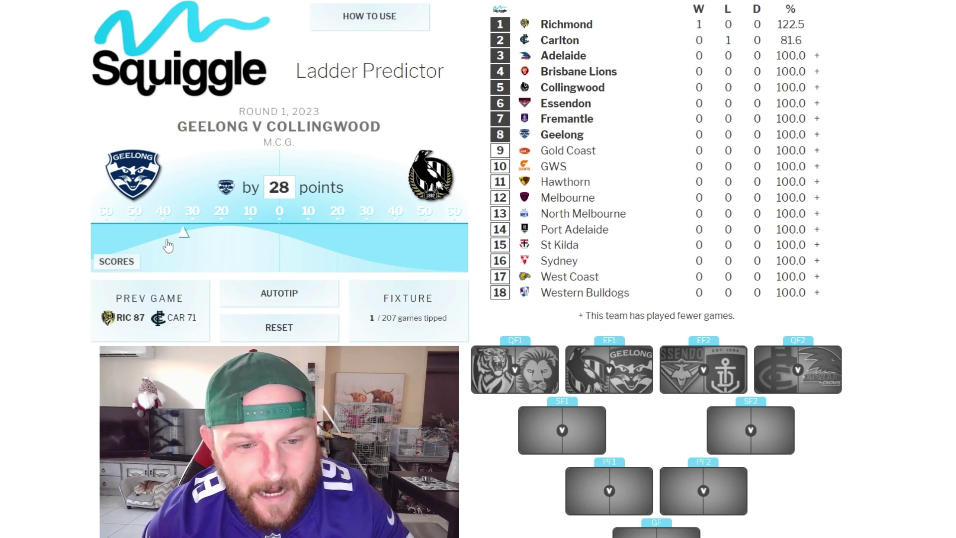
{"action": "left_click", "coordinate": [240, 238]}
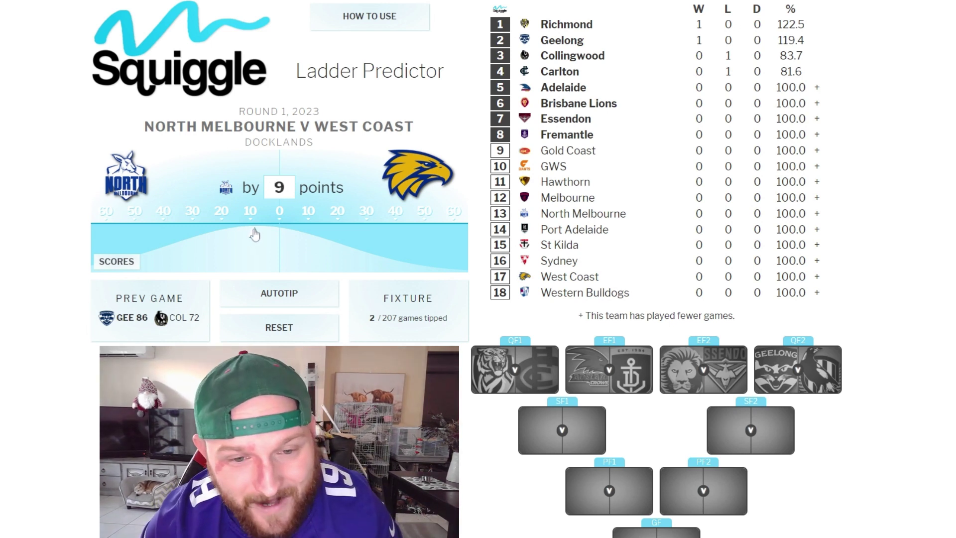
{"action": "left_click", "coordinate": [254, 235]}
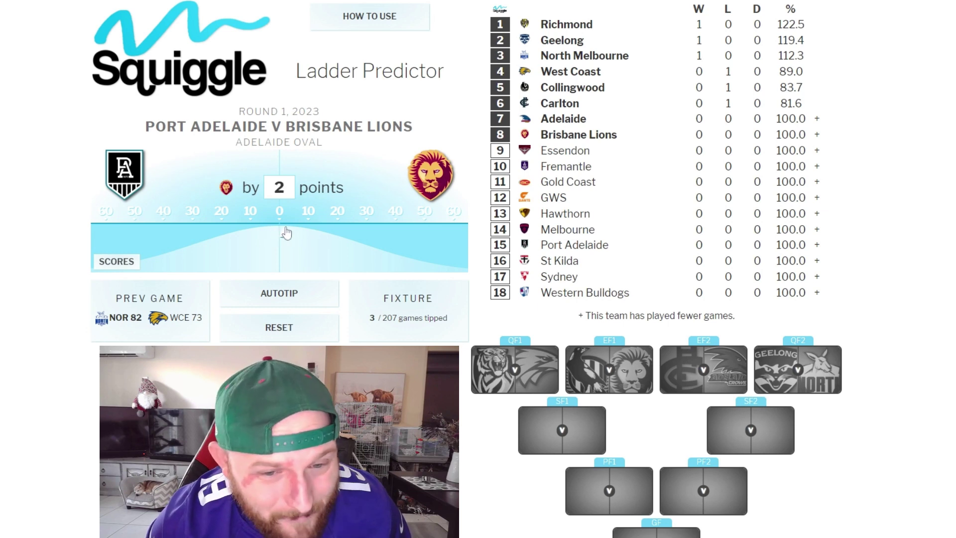
{"action": "left_click", "coordinate": [269, 228]}
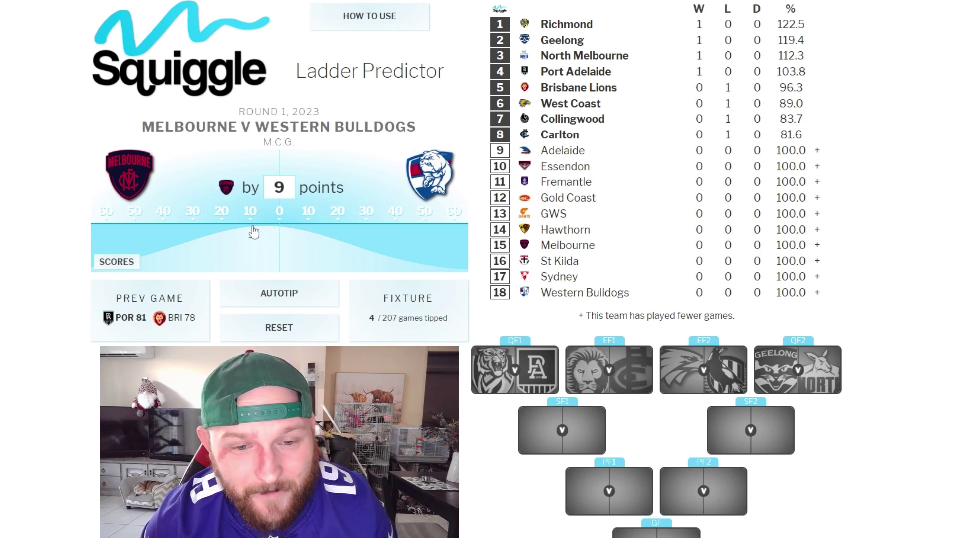
{"action": "left_click", "coordinate": [228, 230]}
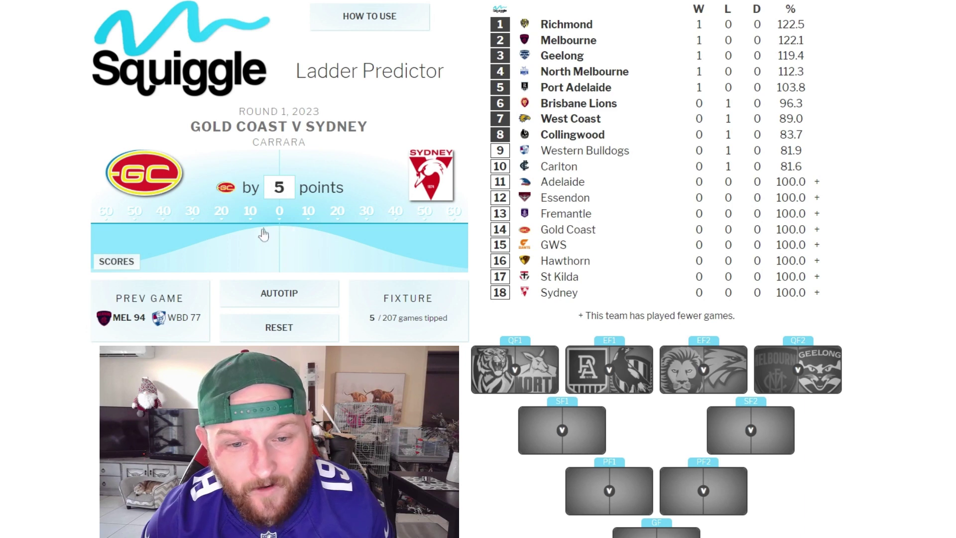
Step: Tip the remaining Round 1 games: Sydney by 3 points, Adelaide by 7, Hawthorn by 13 and Fremantle by 7
{"action": "left_click", "coordinate": [291, 231]}
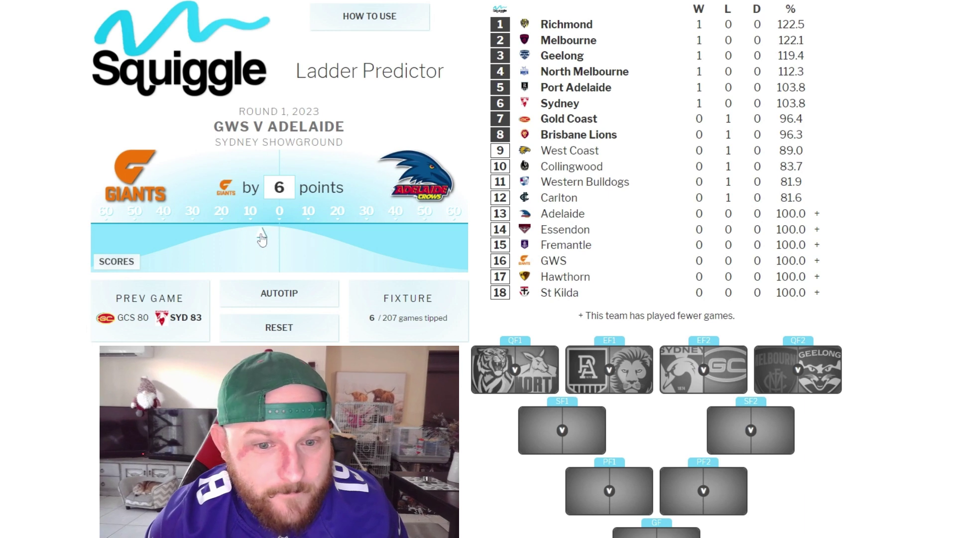
{"action": "left_click", "coordinate": [300, 239]}
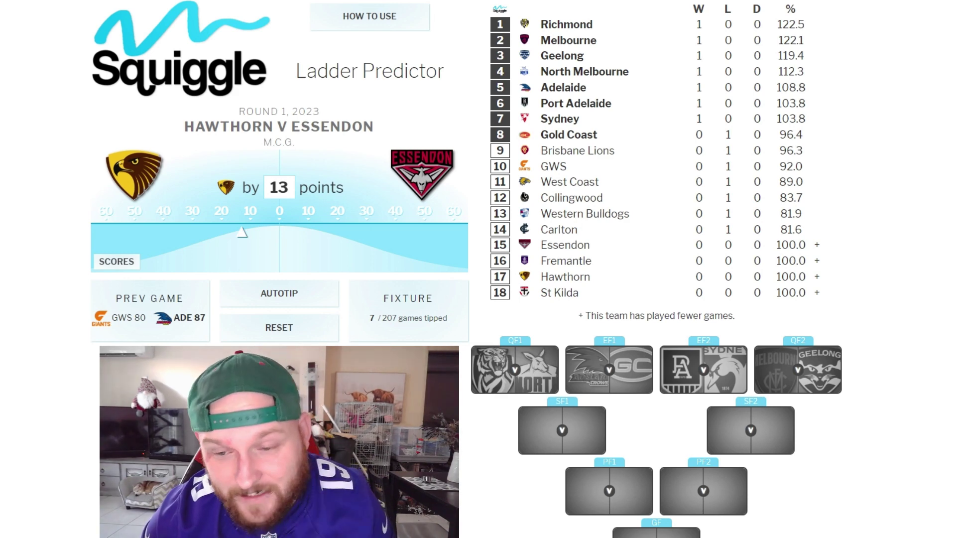
{"action": "left_click", "coordinate": [243, 232]}
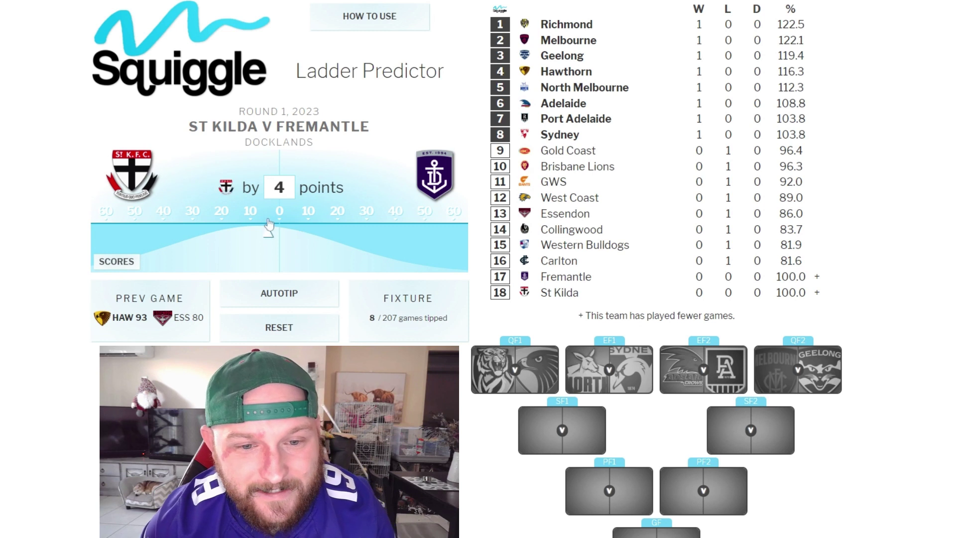
{"action": "left_click", "coordinate": [300, 230]}
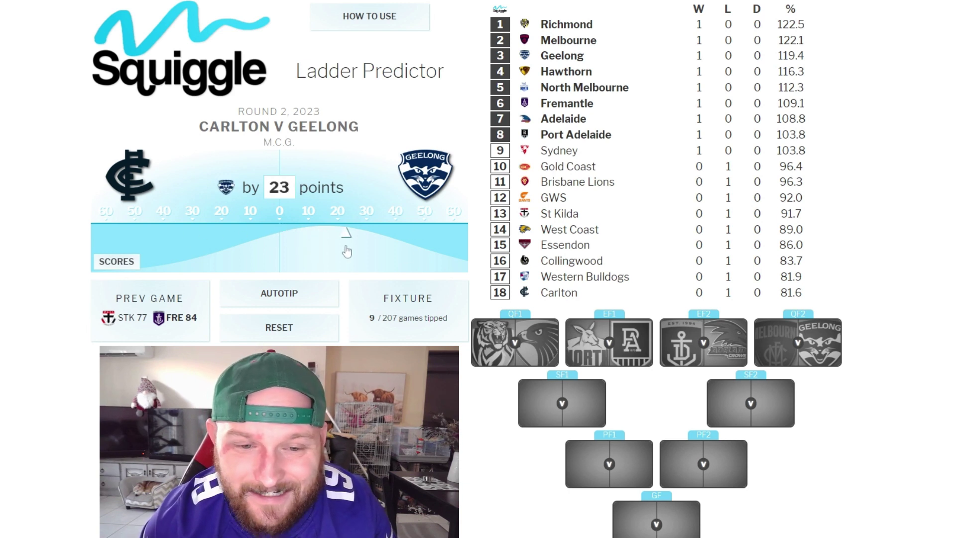
Step: In Round 2, tip Carlton by 3 points, Brisbane Lions by 4, Collingwood by 9 and Richmond by 19
{"action": "left_click", "coordinate": [275, 249]}
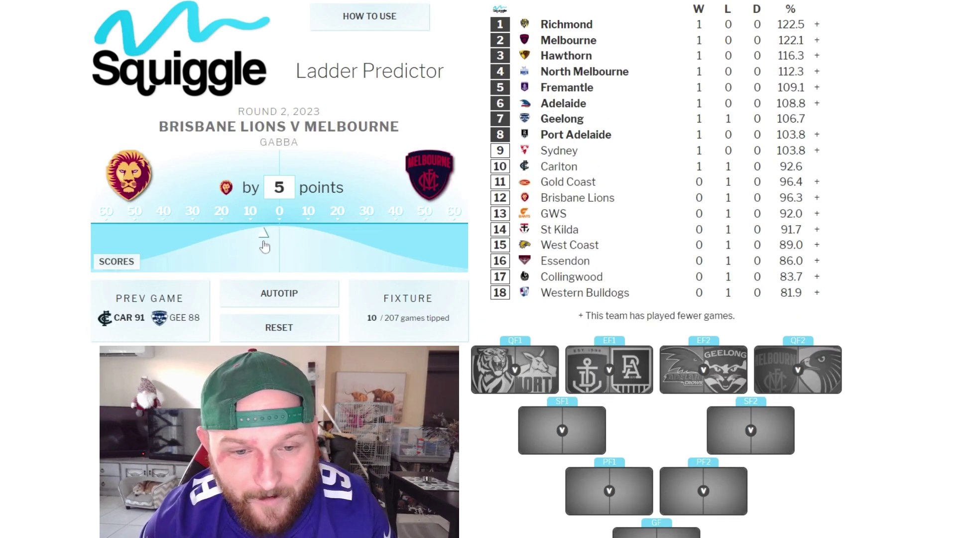
{"action": "left_click", "coordinate": [268, 246]}
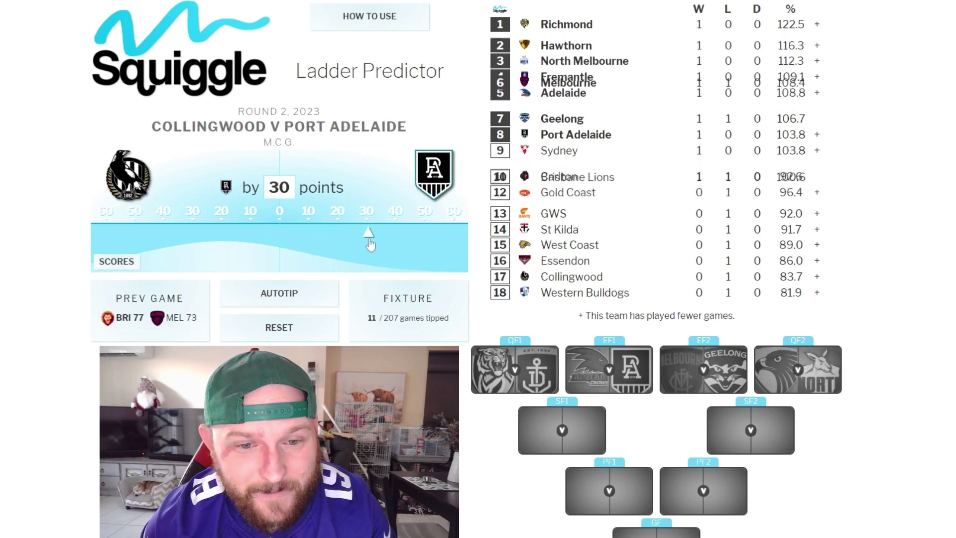
{"action": "left_click", "coordinate": [254, 239]}
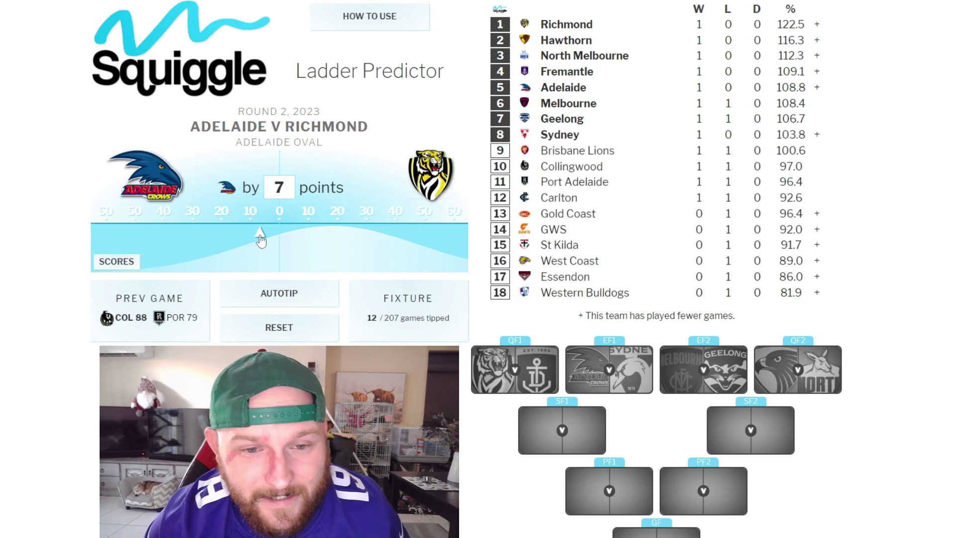
{"action": "left_click", "coordinate": [337, 234]}
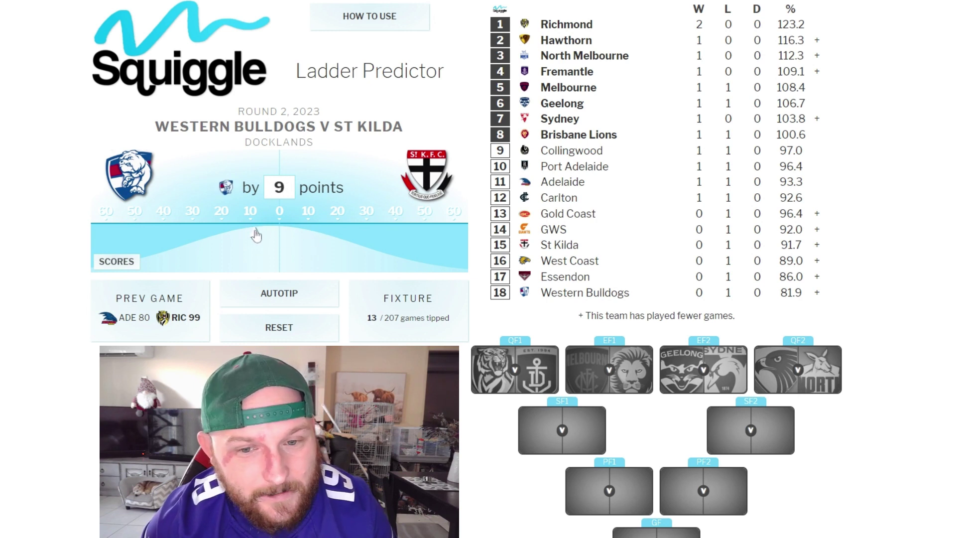
Step: Finish Round 2 by tipping Western Bulldogs by 21 points, Fremantle by 37, Sydney by 27, Gold Coast by 17 and West Coast by 8
{"action": "left_click", "coordinate": [219, 234]}
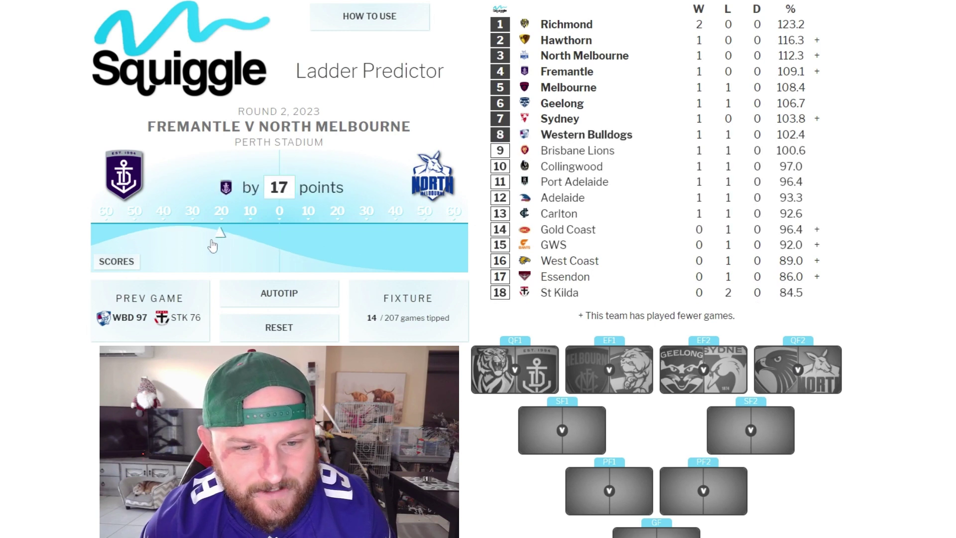
{"action": "left_click", "coordinate": [174, 244]}
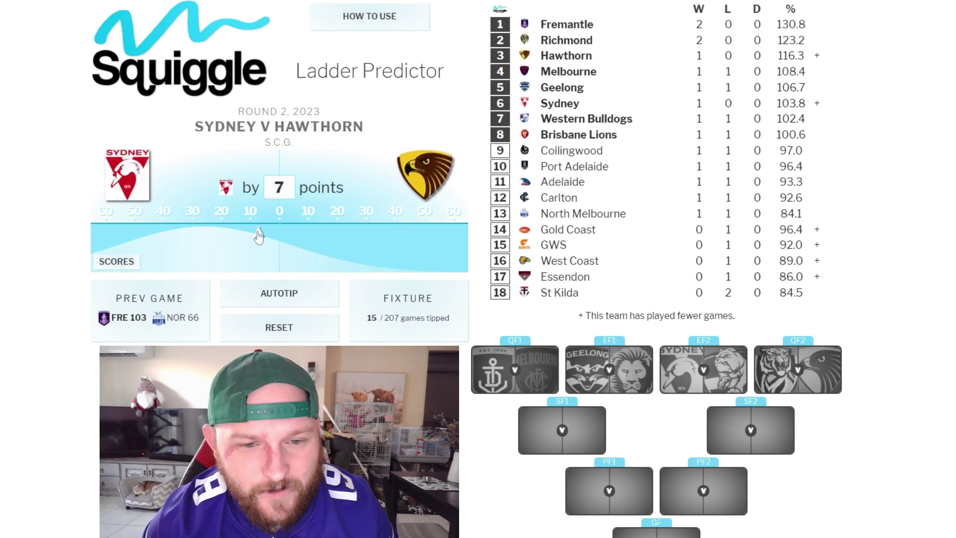
{"action": "left_click", "coordinate": [200, 231]}
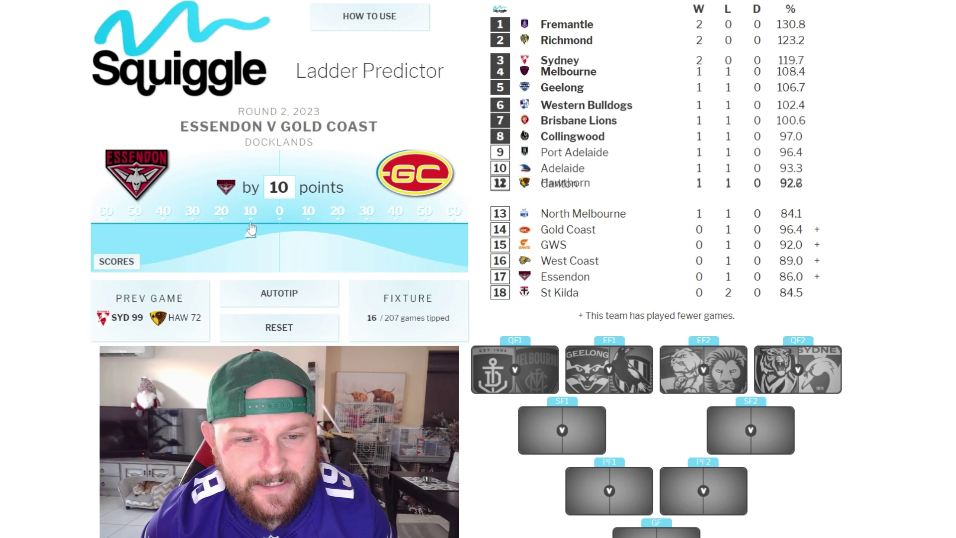
{"action": "left_click", "coordinate": [332, 229]}
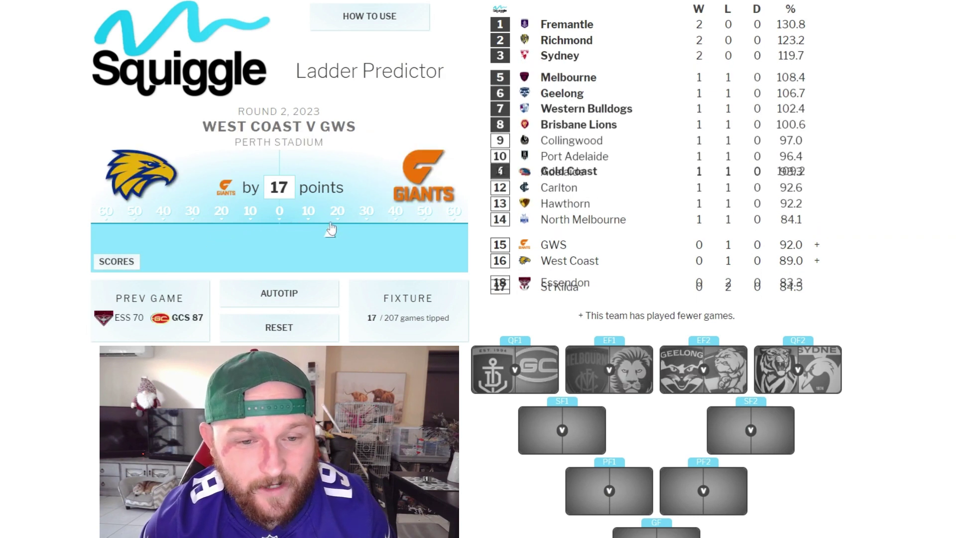
{"action": "left_click", "coordinate": [259, 232]}
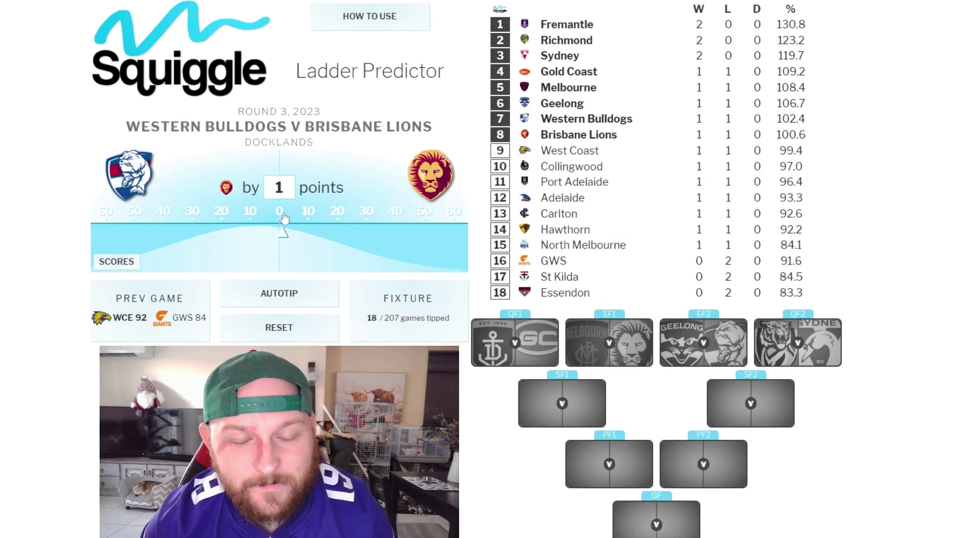
Step: In Round 3, tip Brisbane Lions by 5 points, Richmond by 13, North Melbourne by 6 and Carlton by 27
{"action": "mouse_move", "coordinate": [283, 218]}
{"action": "left_mouse_down"}
{"action": "mouse_move", "coordinate": [332, 224]}
{"action": "mouse_move", "coordinate": [281, 228]}
{"action": "mouse_move", "coordinate": [298, 229]}
{"action": "left_mouse_up"}
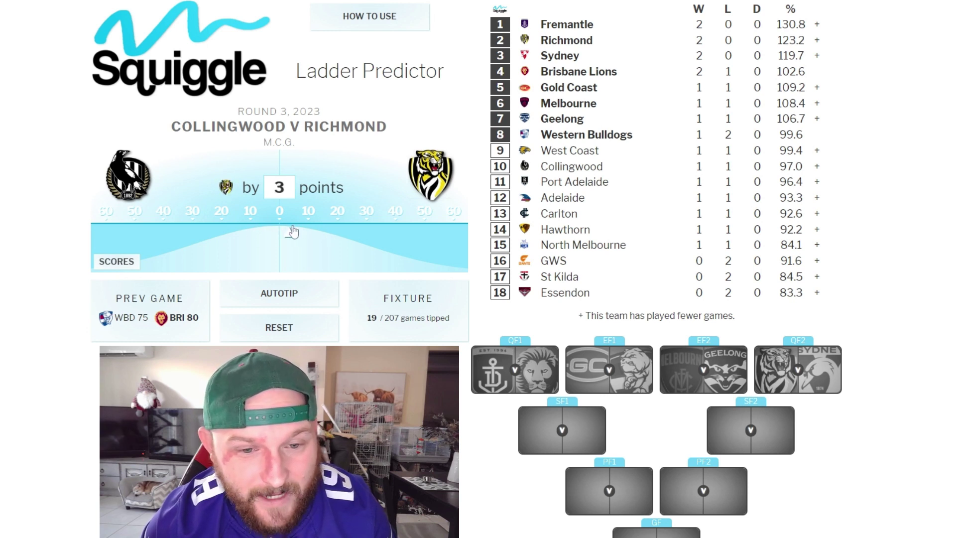
{"action": "left_click", "coordinate": [319, 231]}
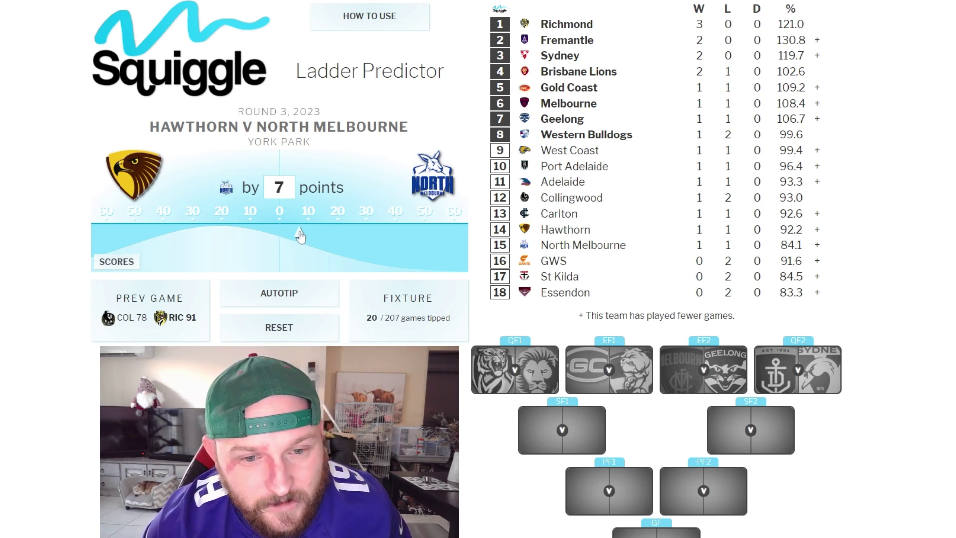
{"action": "left_click", "coordinate": [295, 231]}
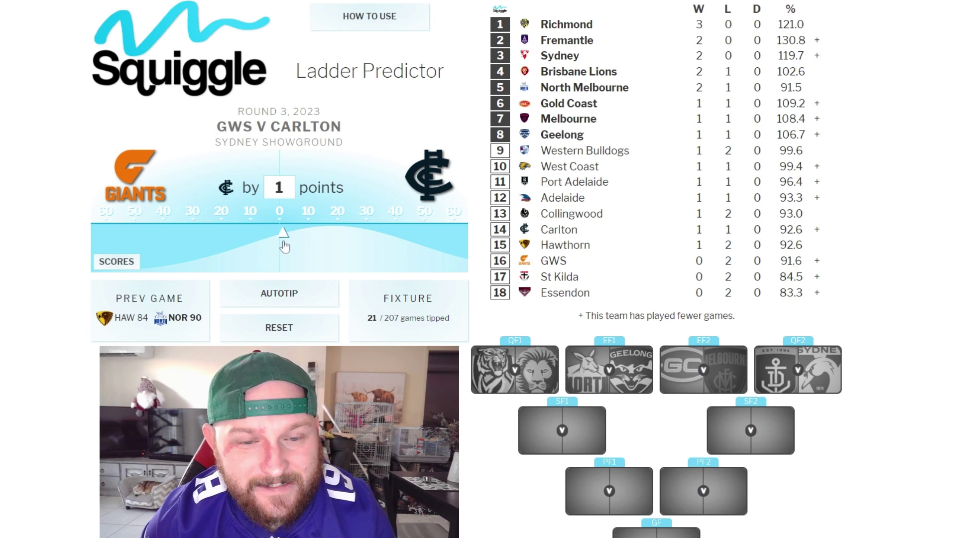
{"action": "left_click", "coordinate": [358, 238]}
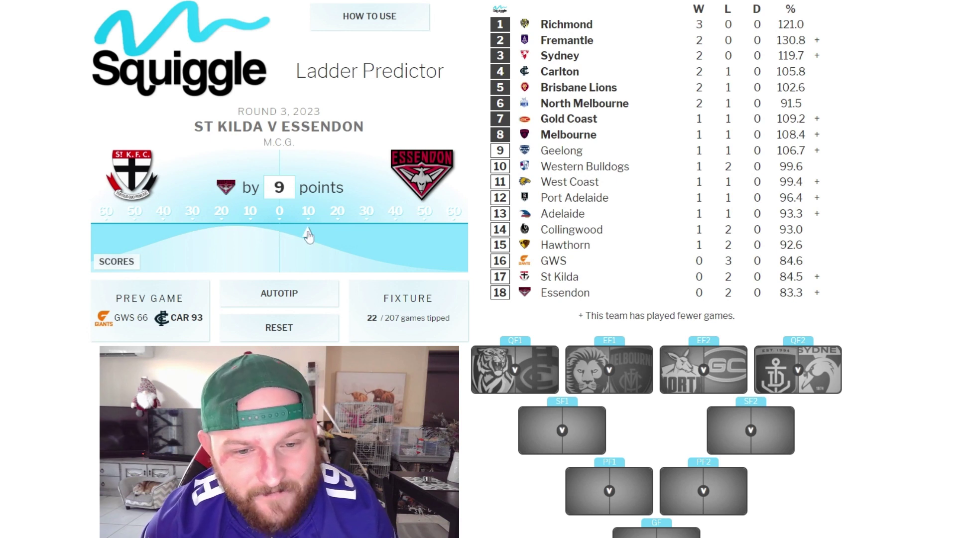
Step: Finish Round 3 by tipping St Kilda by 5 points, Port Adelaide by 4, Geelong by 13, Melbourne by 7 and Fremantle by 40
{"action": "left_click", "coordinate": [266, 235]}
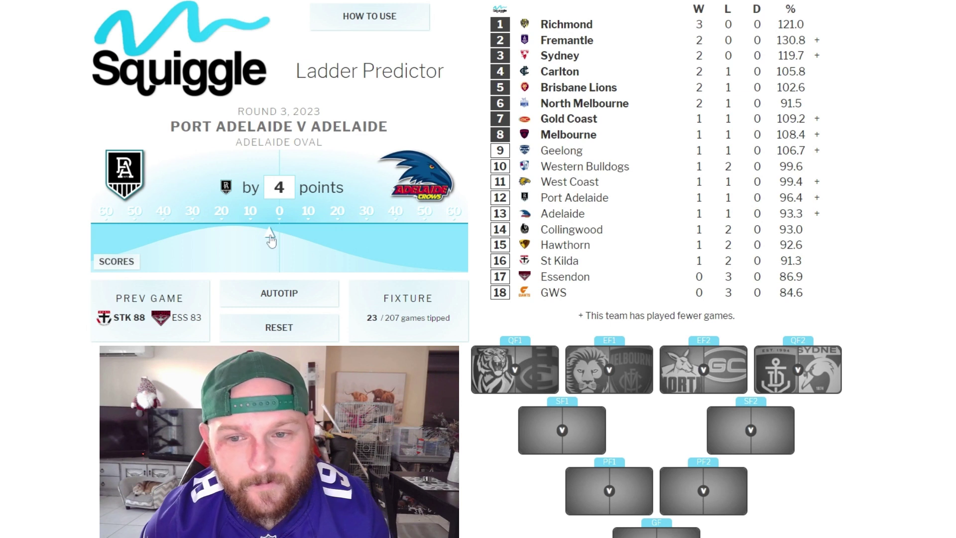
{"action": "left_click", "coordinate": [269, 235]}
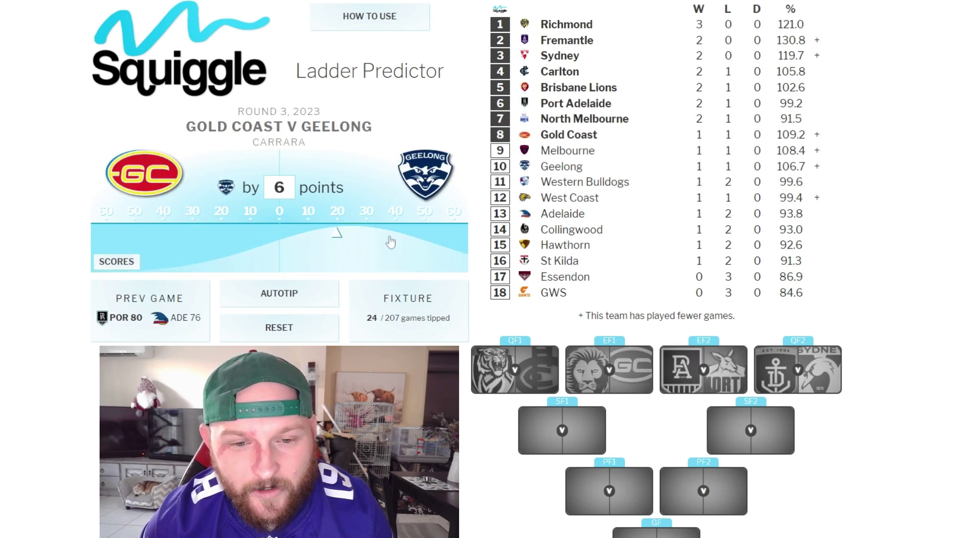
{"action": "left_click", "coordinate": [320, 241]}
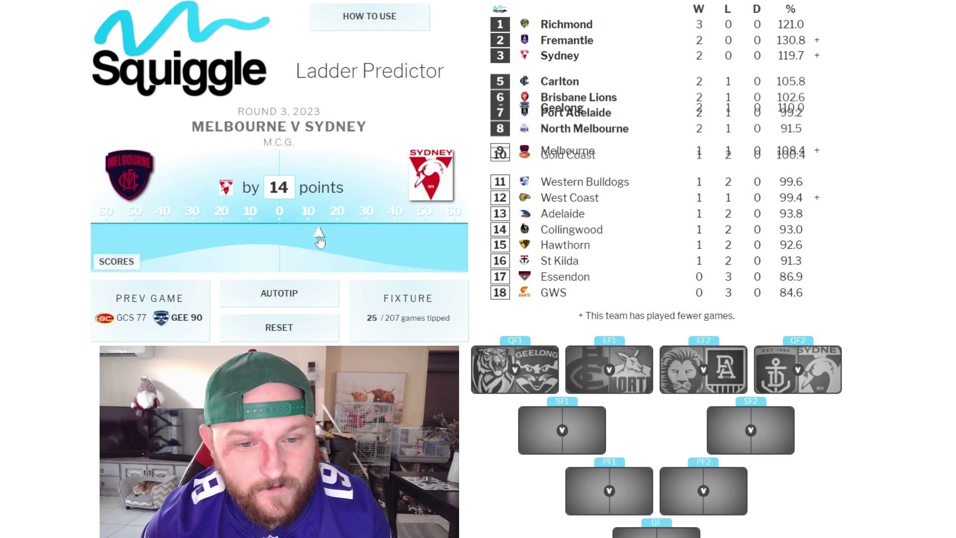
{"action": "left_click", "coordinate": [262, 239]}
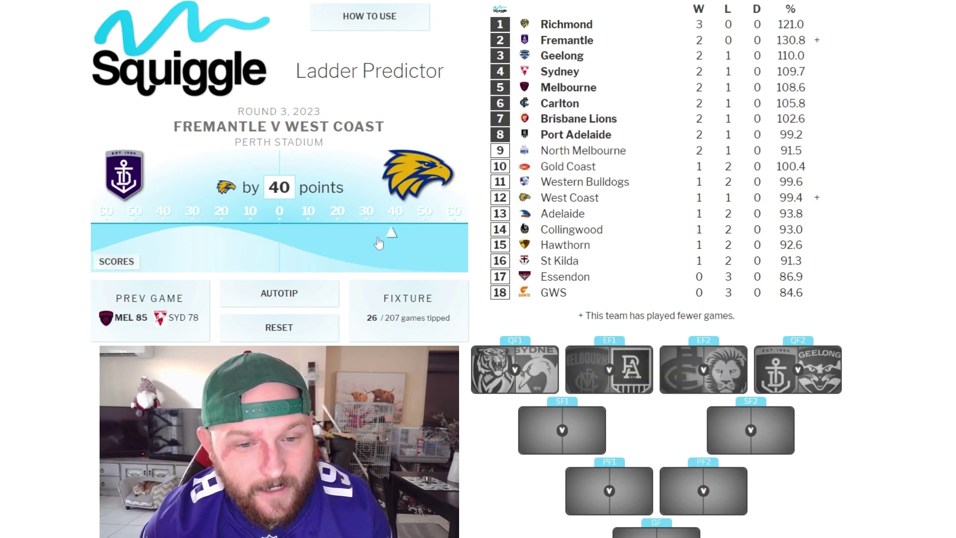
{"action": "left_click", "coordinate": [164, 243]}
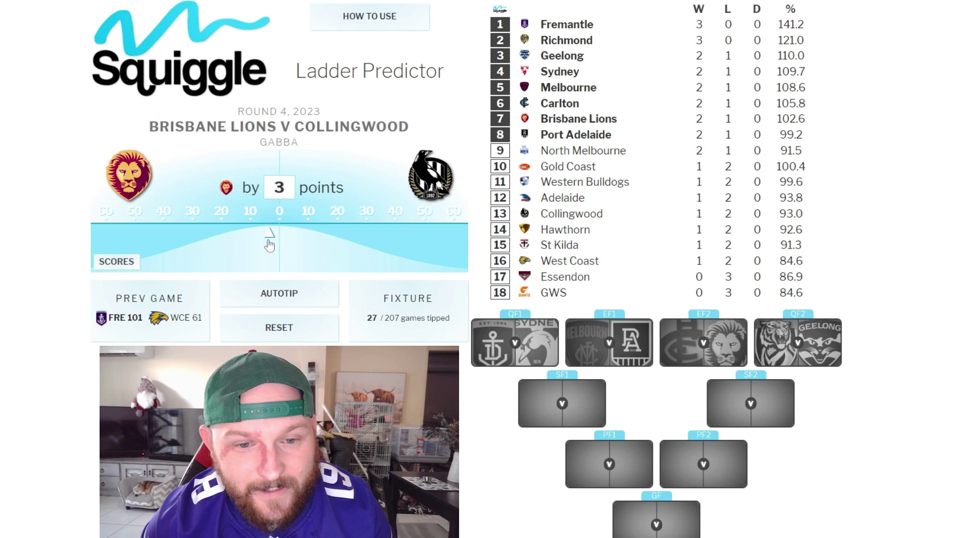
Step: In Round 4, tip Brisbane Lions by 10 points, Carlton by 34, Fremantle by 4 and Richmond by 15
{"action": "left_click", "coordinate": [250, 244]}
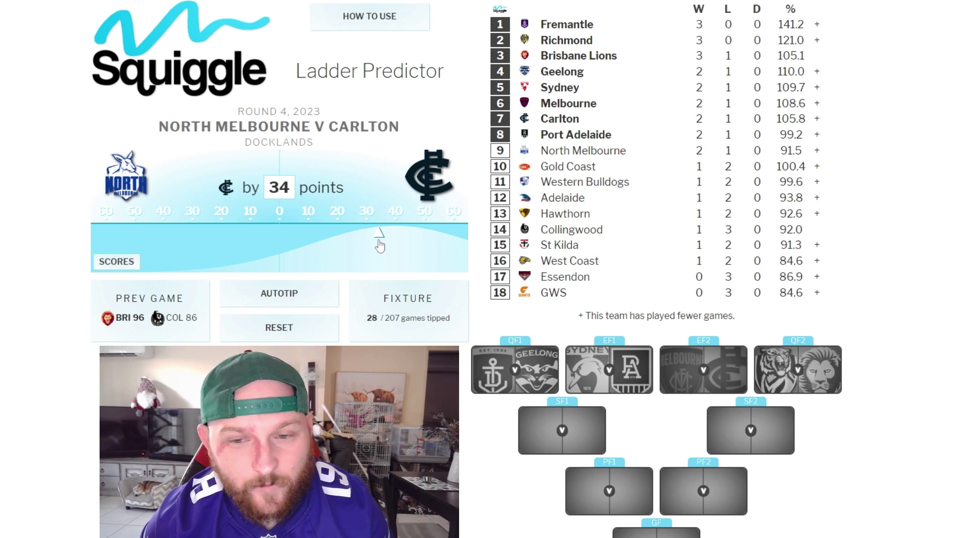
{"action": "left_click", "coordinate": [380, 244]}
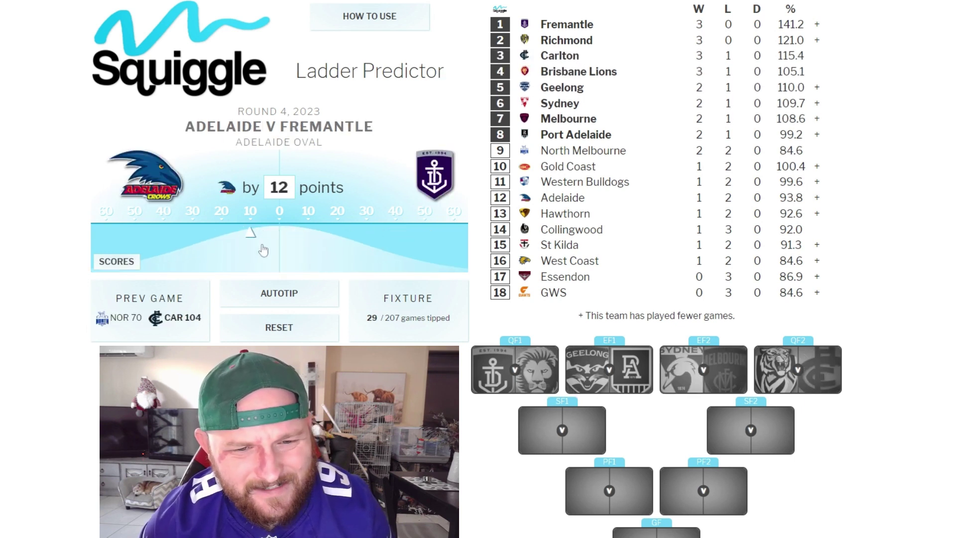
{"action": "left_click", "coordinate": [293, 253]}
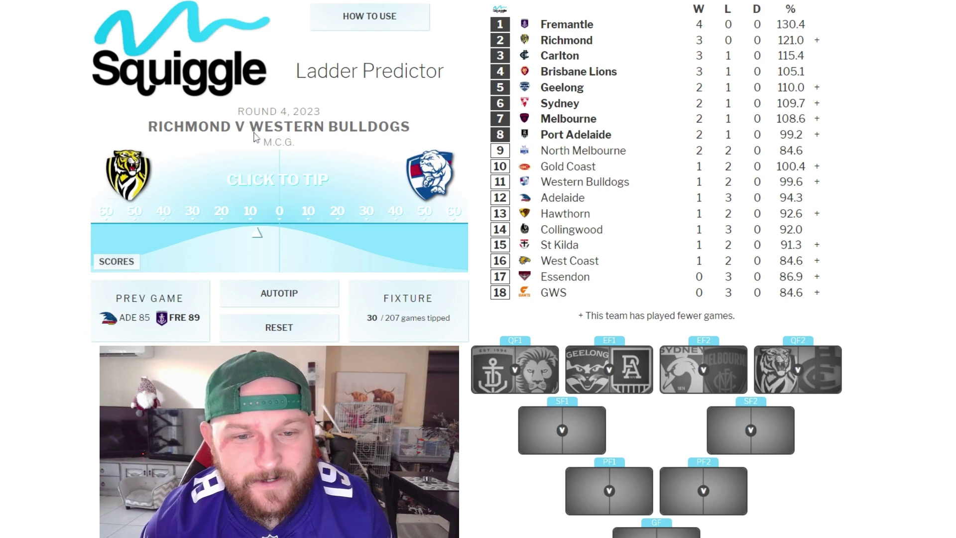
{"action": "left_click", "coordinate": [237, 234]}
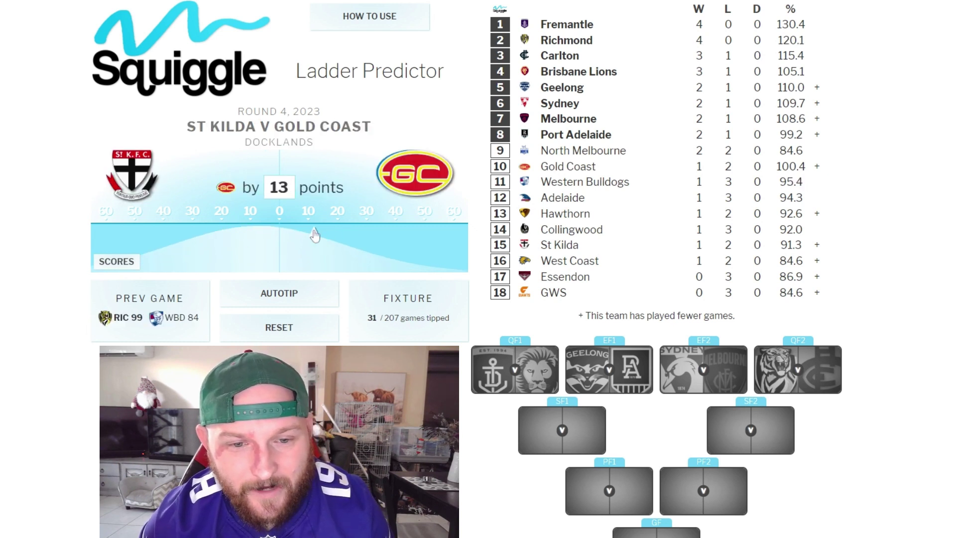
Step: Tip four more Round 4 games: Gold Coast by 18 points, Sydney by 10, Essendon by 5 and Melbourne by 34
{"action": "left_click", "coordinate": [333, 234]}
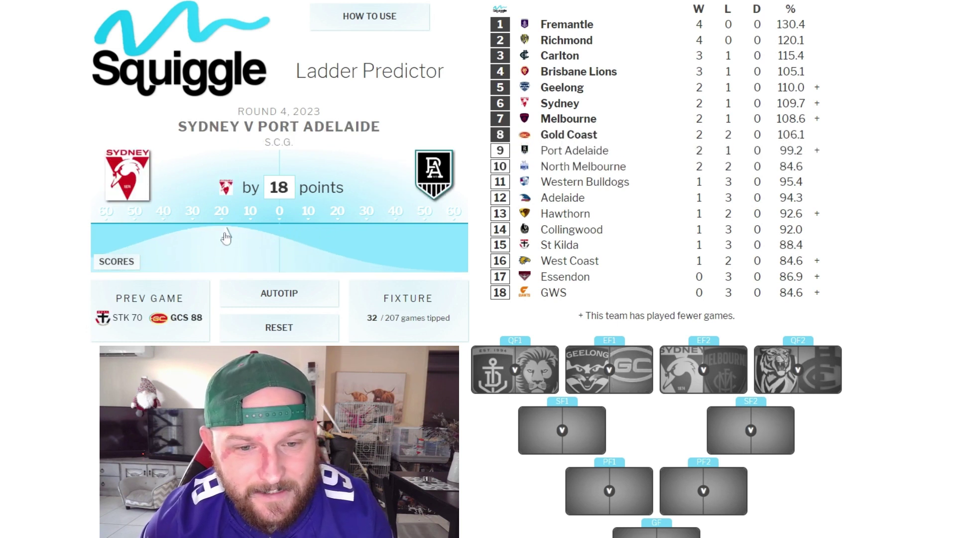
{"action": "left_click", "coordinate": [252, 234]}
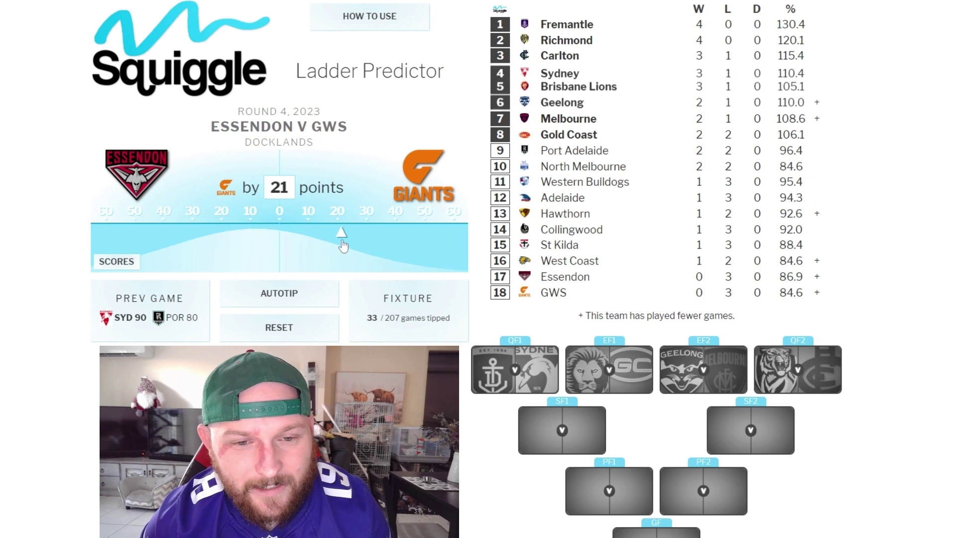
{"action": "left_click", "coordinate": [265, 235]}
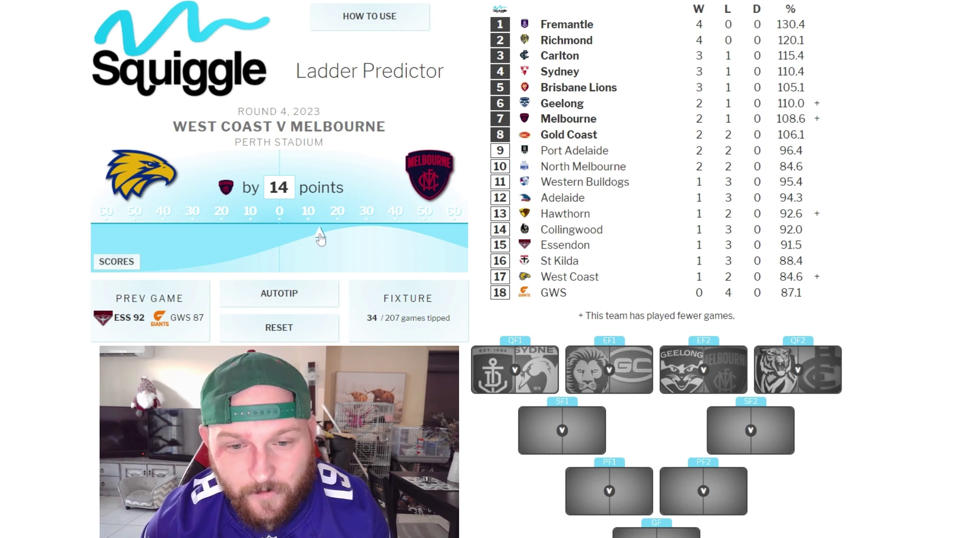
{"action": "left_click", "coordinate": [379, 238]}
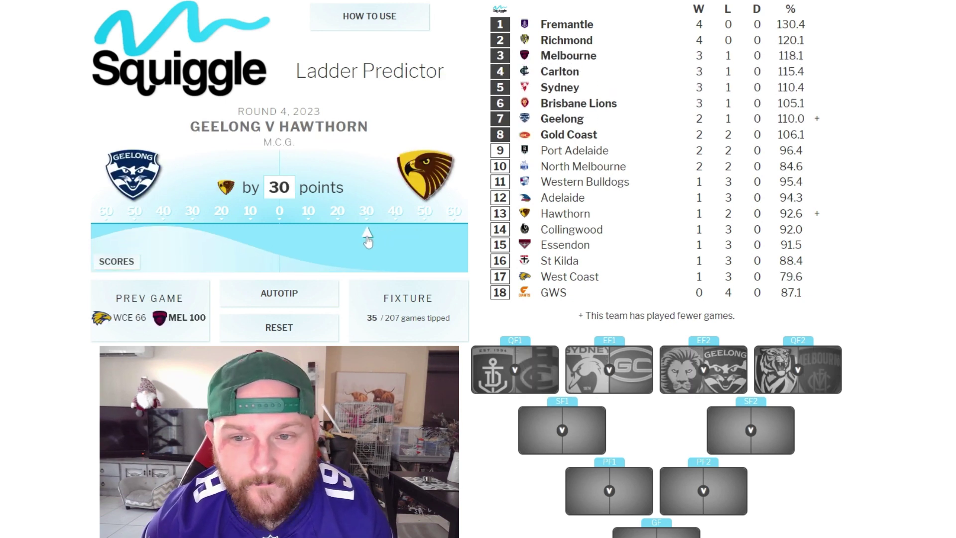
Step: Finish Round 4 by tipping Geelong by 35 points; in Round 5, tip Carlton by 9, Fremantle by 5, Sydney by 3 and Brisbane Lions by 52
{"action": "left_click", "coordinate": [176, 234]}
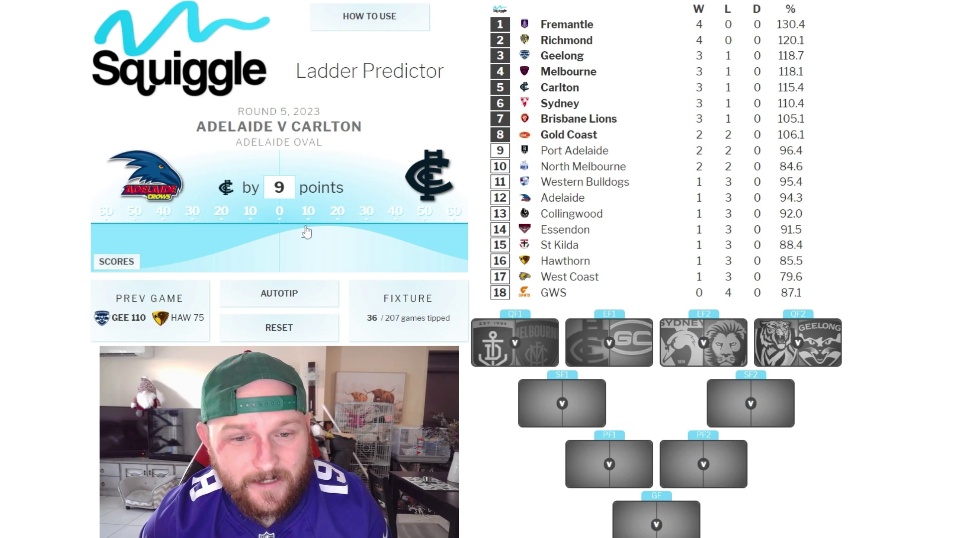
{"action": "left_click", "coordinate": [306, 230]}
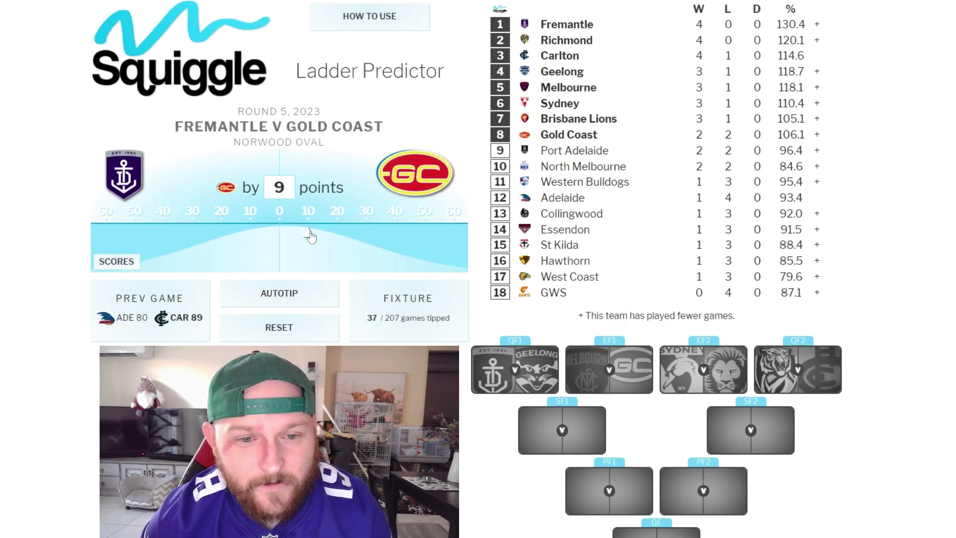
{"action": "left_click", "coordinate": [264, 230]}
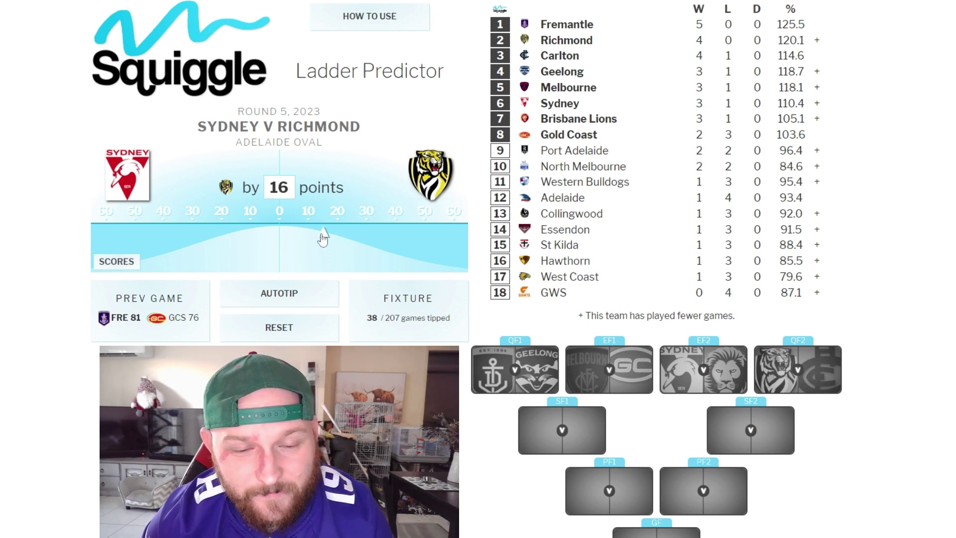
{"action": "left_click", "coordinate": [272, 239]}
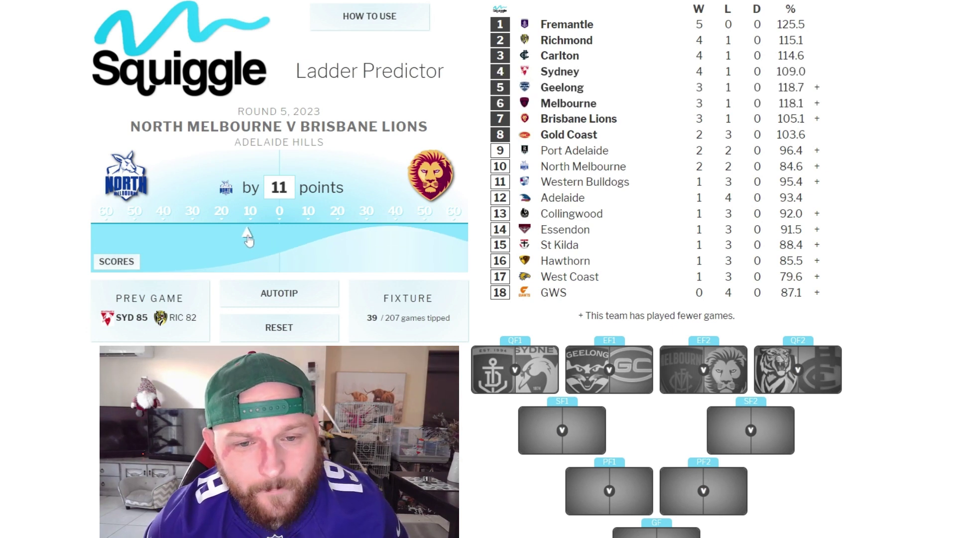
{"action": "left_click", "coordinate": [433, 239]}
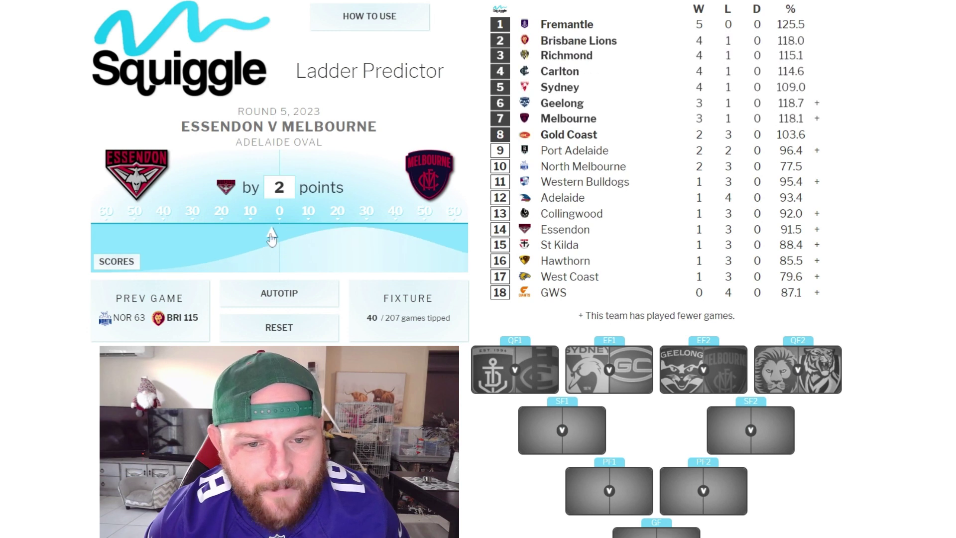
Step: Finish Round 5 by tipping Melbourne by 37 points, Port Adelaide by 7, Geelong by 50, Hawthorn by 6 and Collingwood by 24
{"action": "left_click", "coordinate": [390, 237]}
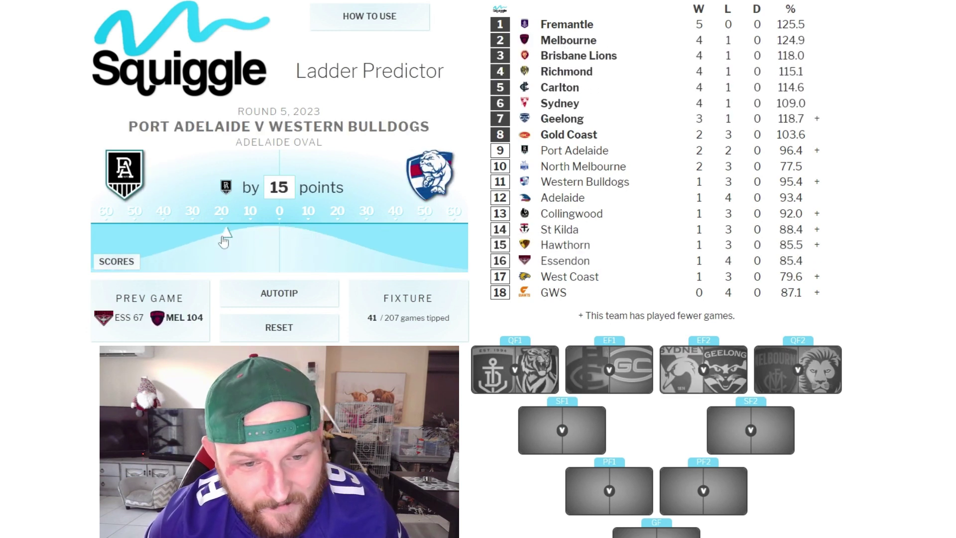
{"action": "left_click", "coordinate": [260, 232]}
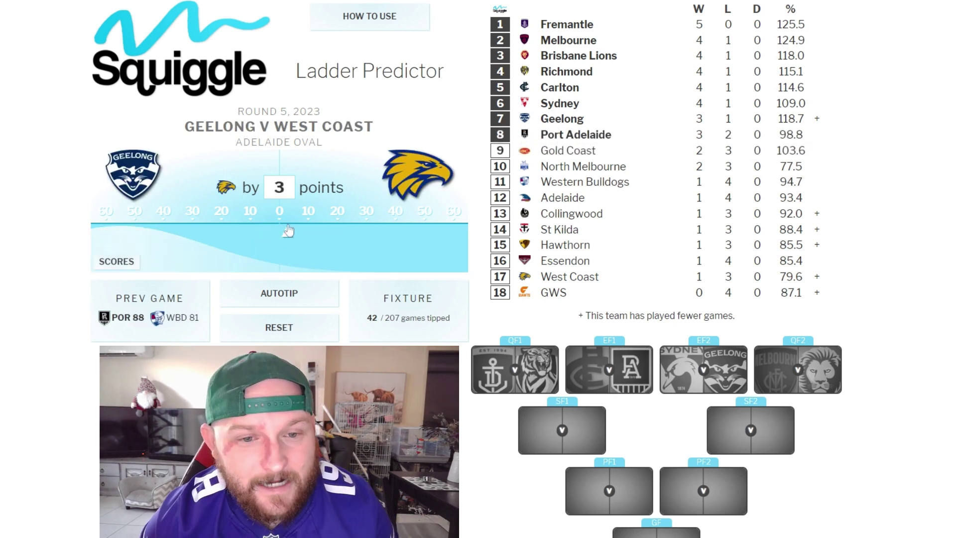
{"action": "left_click", "coordinate": [136, 234]}
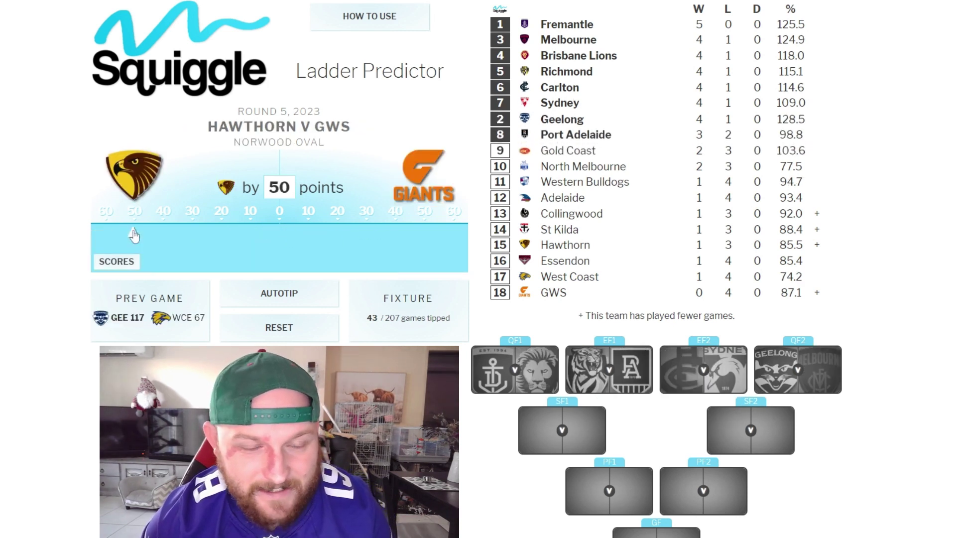
{"action": "left_click", "coordinate": [262, 240]}
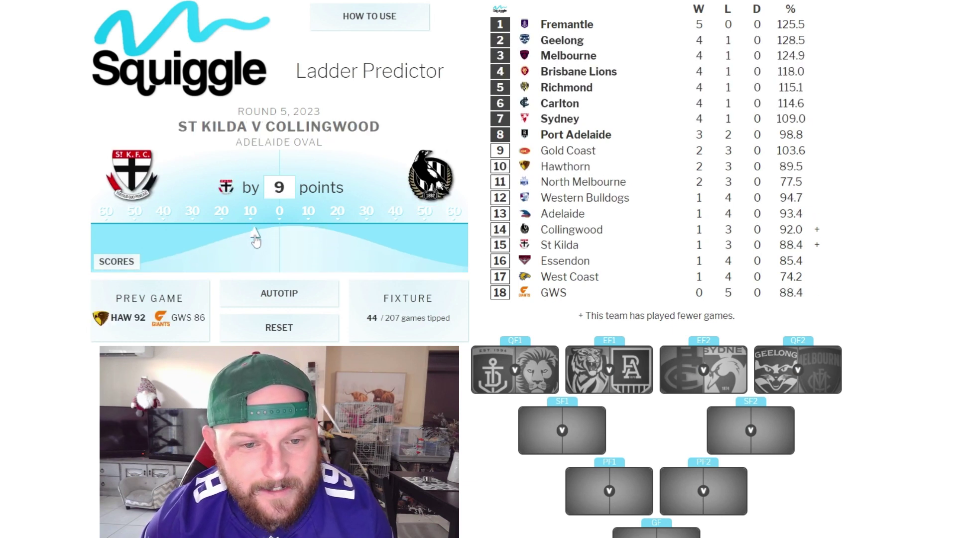
{"action": "left_click", "coordinate": [352, 233]}
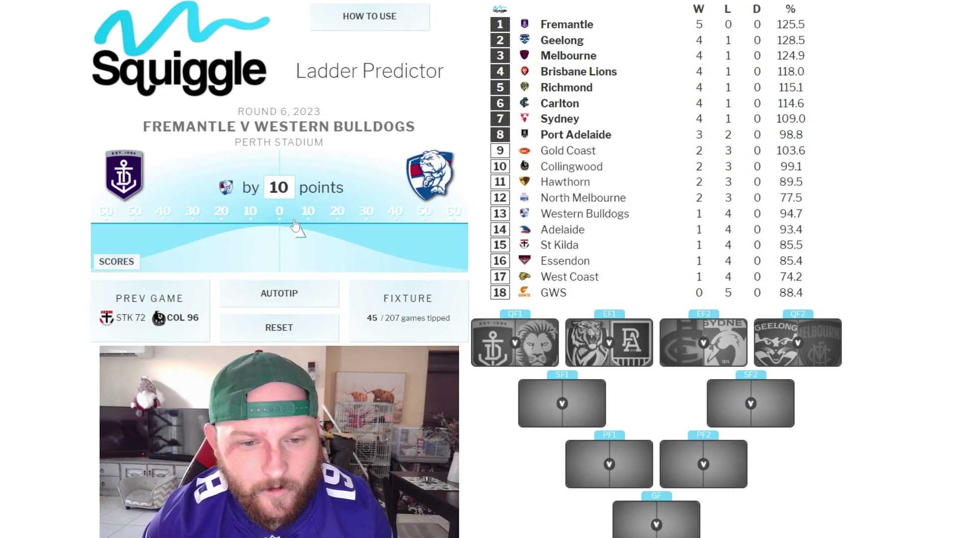
Step: In Round 6, tip Fremantle by 3 points, Port Adelaide by 43, Brisbane Lions by 30 and Geelong by 12
{"action": "left_click", "coordinate": [272, 228]}
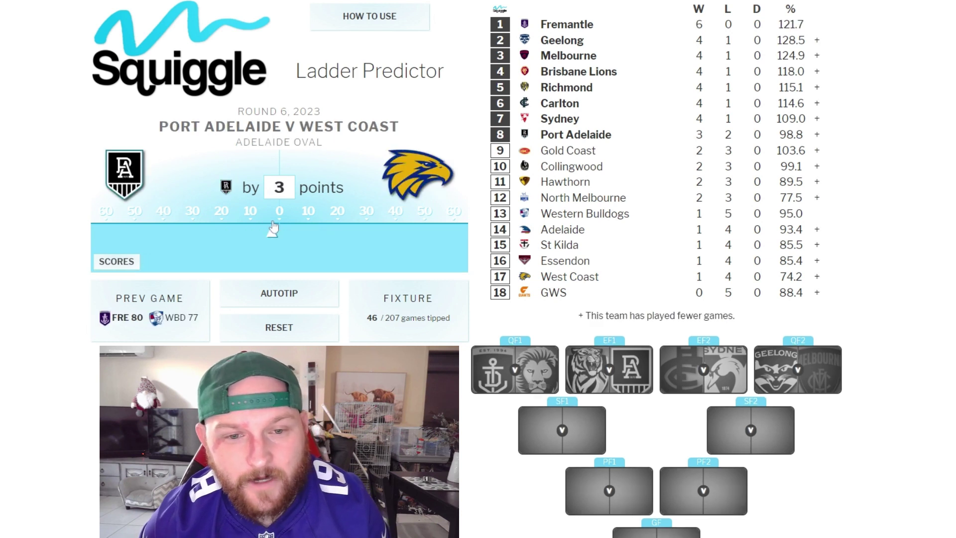
{"action": "left_click", "coordinate": [157, 229]}
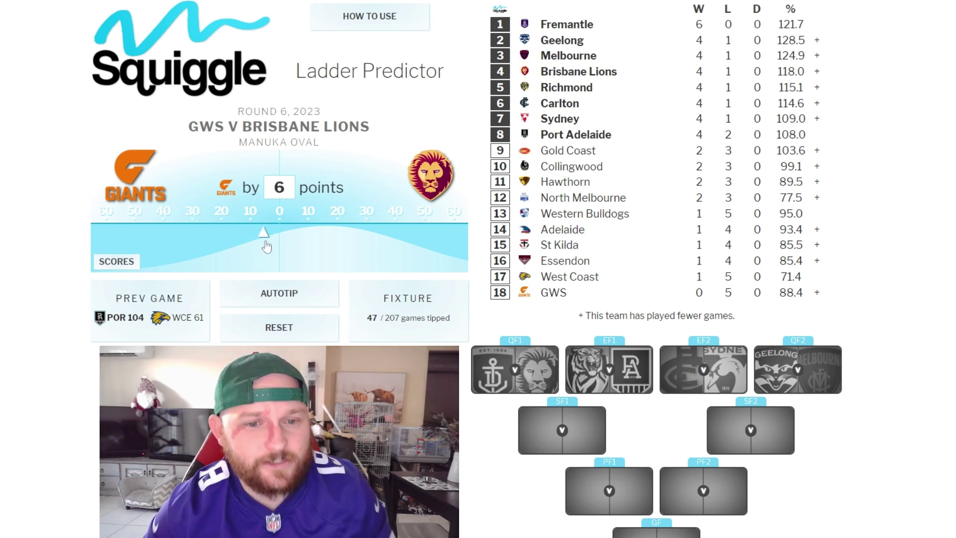
{"action": "left_click", "coordinate": [366, 257]}
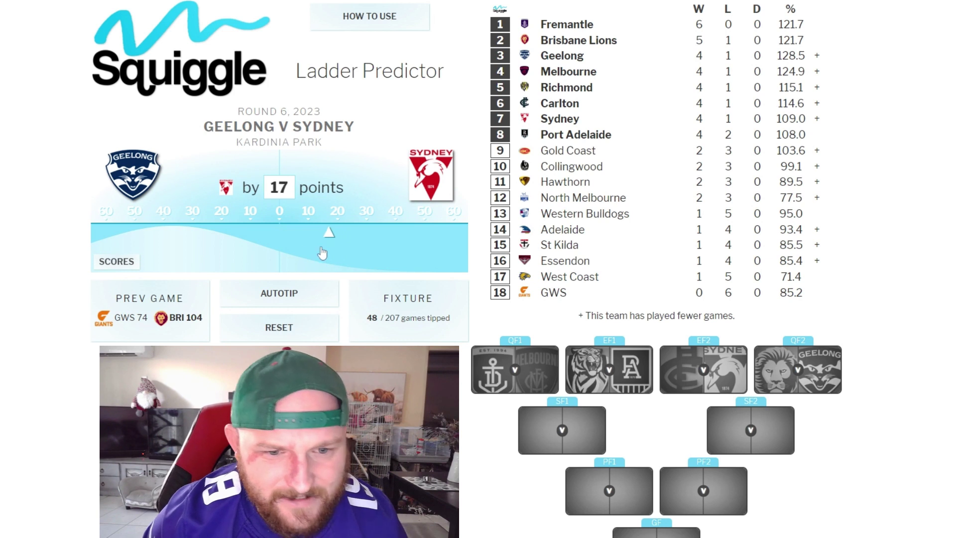
{"action": "left_click", "coordinate": [246, 246]}
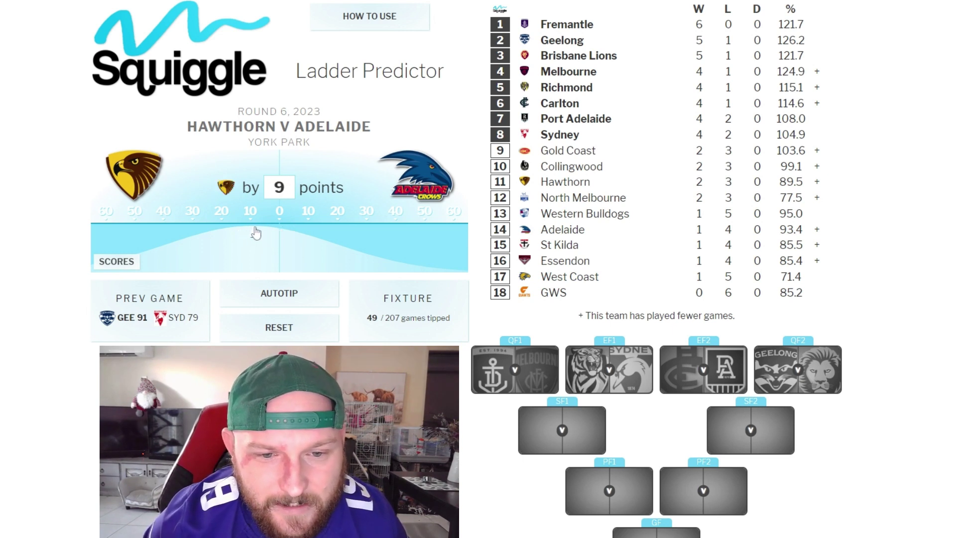
Step: Finish Round 6 by tipping Adelaide by 10 points, Carlton by 24, Gold Coast by 44, Melbourne by 7 and Collingwood by 30
{"action": "left_click", "coordinate": [309, 233]}
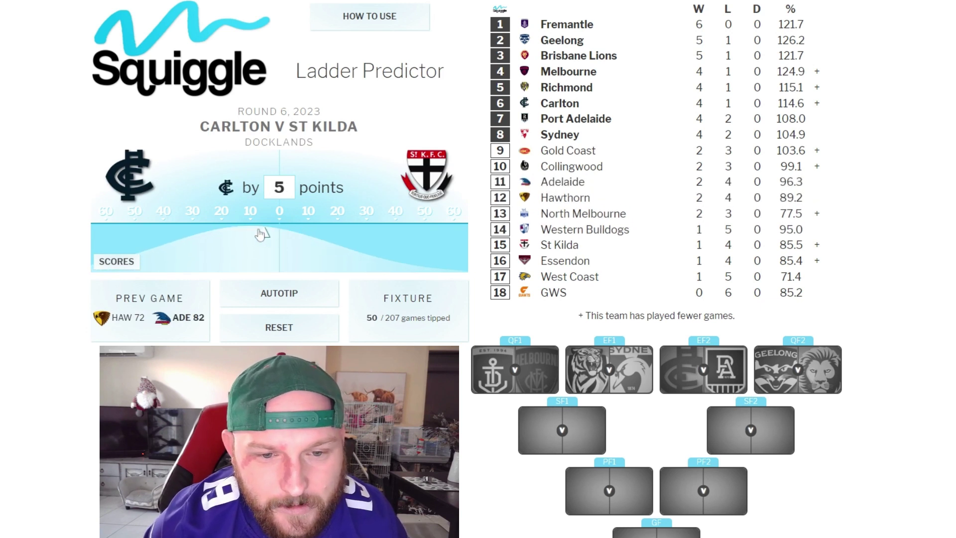
{"action": "left_click", "coordinate": [210, 234]}
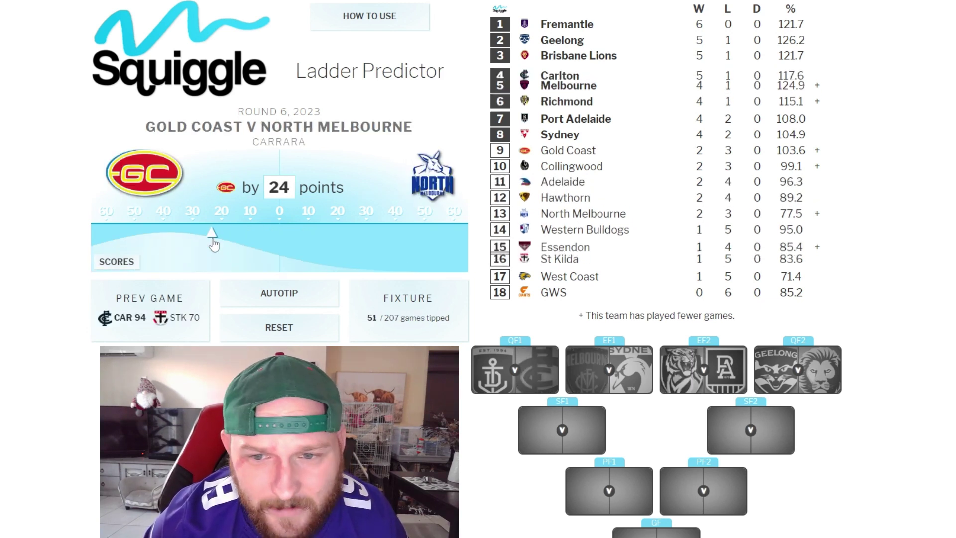
{"action": "left_click", "coordinate": [152, 237]}
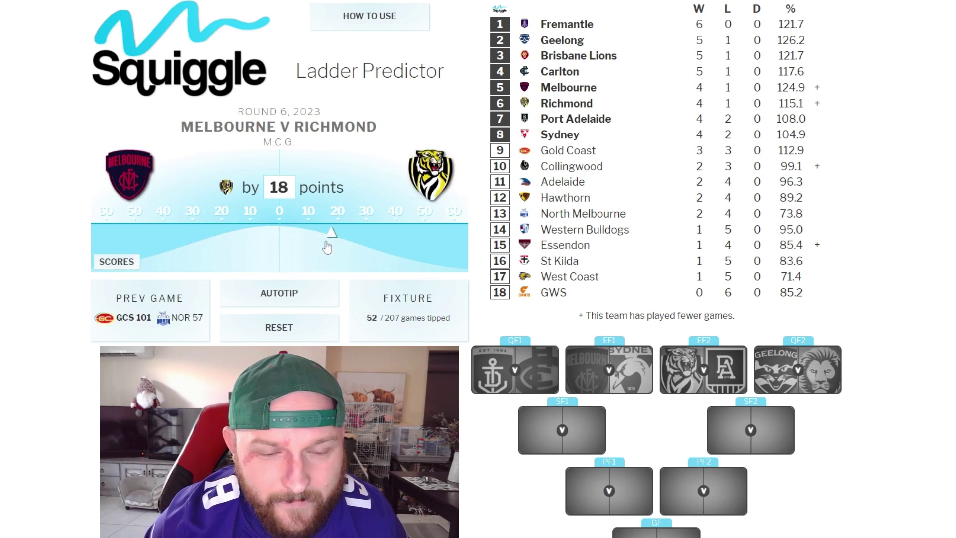
{"action": "left_click", "coordinate": [259, 237]}
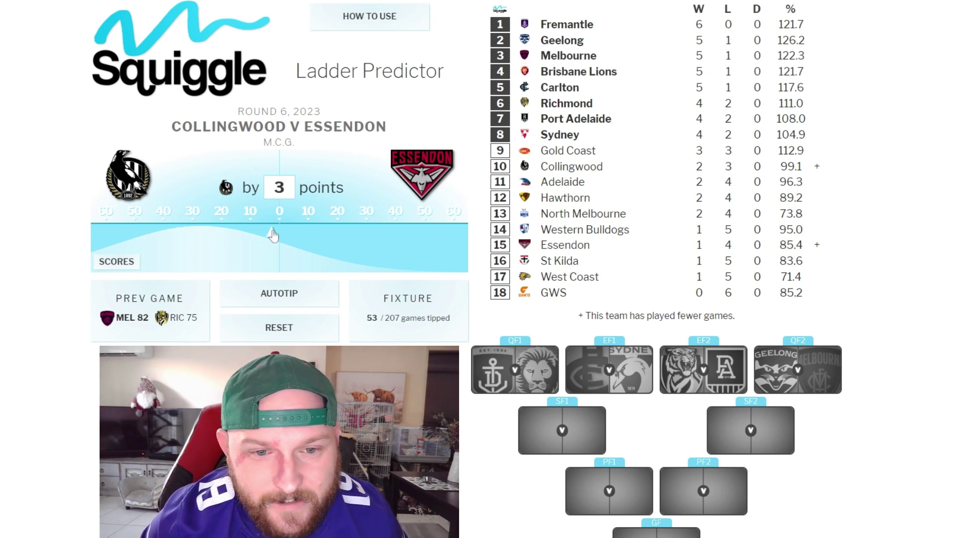
{"action": "left_click", "coordinate": [194, 231]}
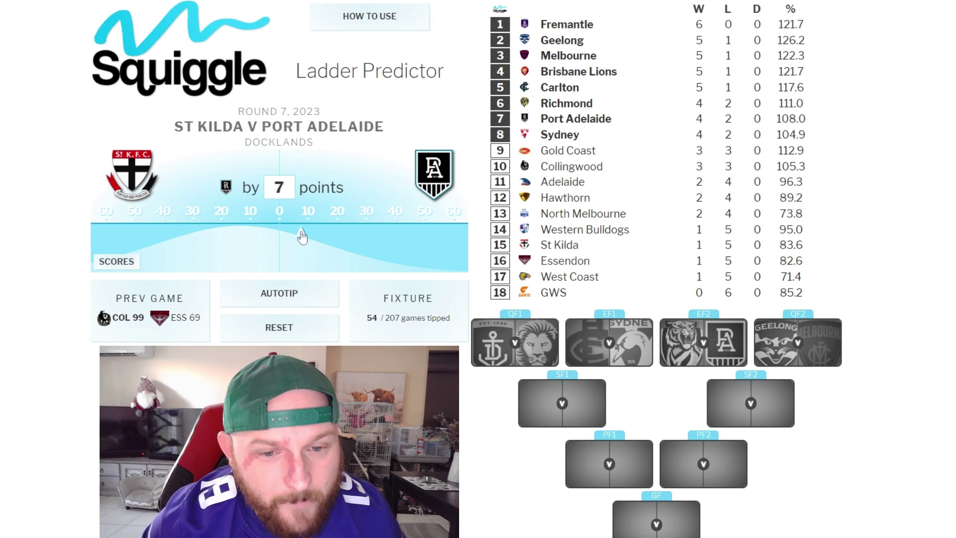
Step: In Round 7, tip Port Adelaide by 9 points, Brisbane Lions by 18, Sydney by 40 and Western Bulldogs by 30
{"action": "left_click", "coordinate": [304, 236]}
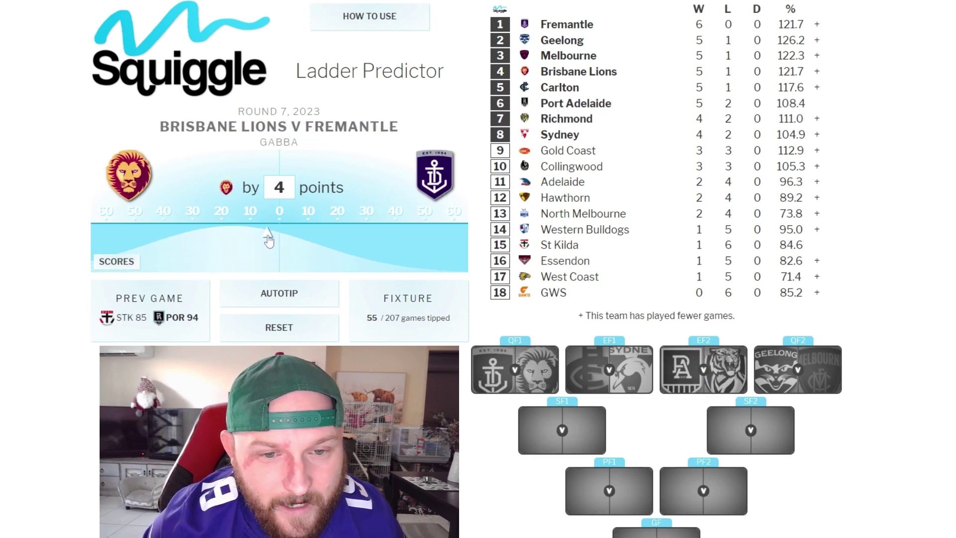
{"action": "left_click", "coordinate": [227, 234]}
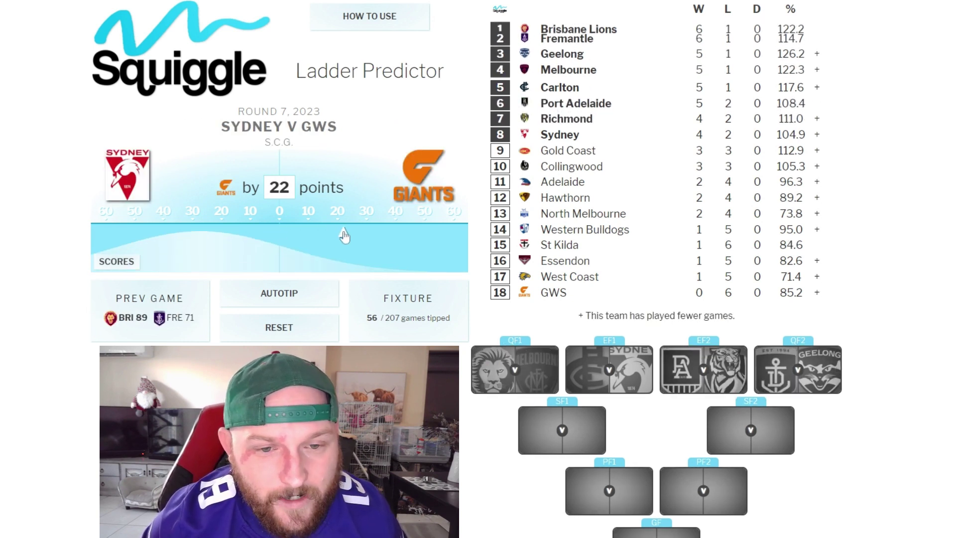
{"action": "left_click", "coordinate": [164, 229]}
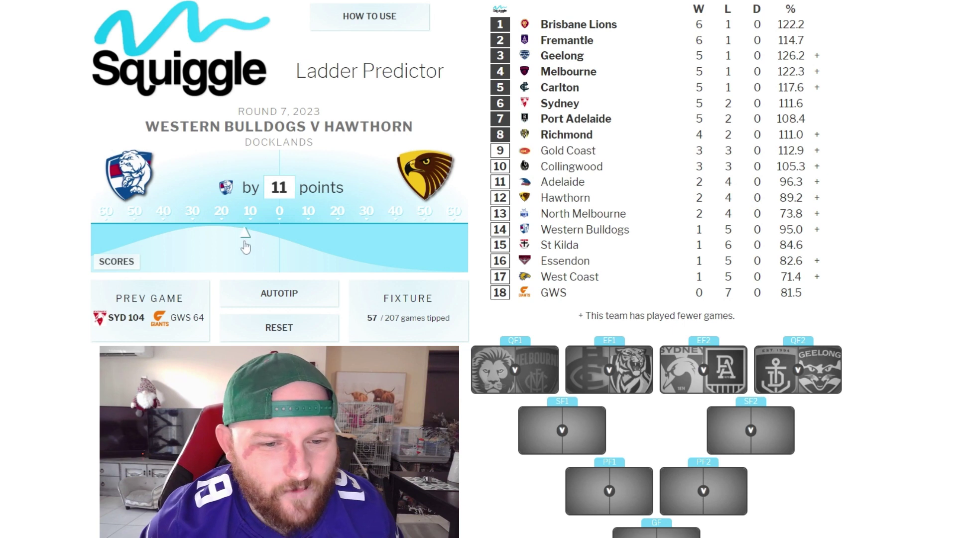
{"action": "left_click", "coordinate": [188, 238]}
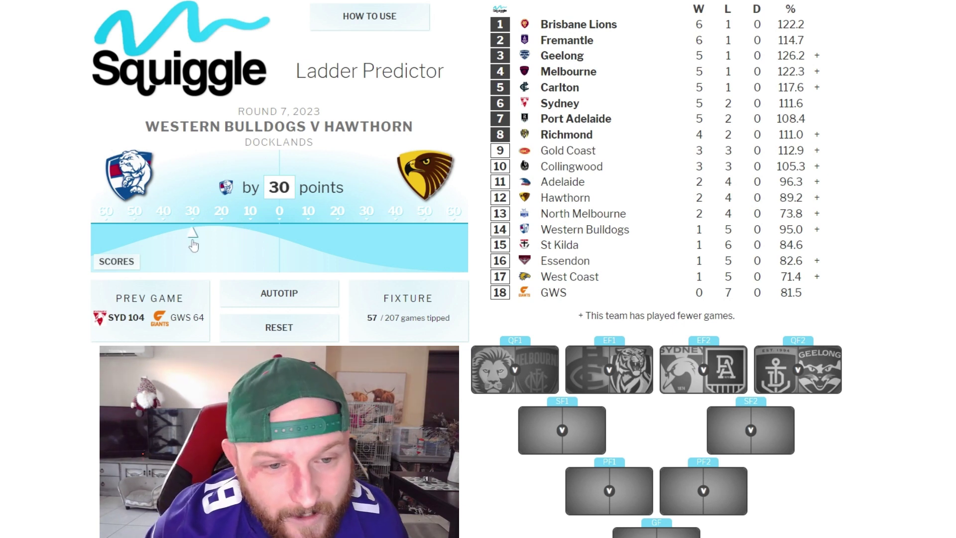
{"action": "left_click", "coordinate": [193, 233]}
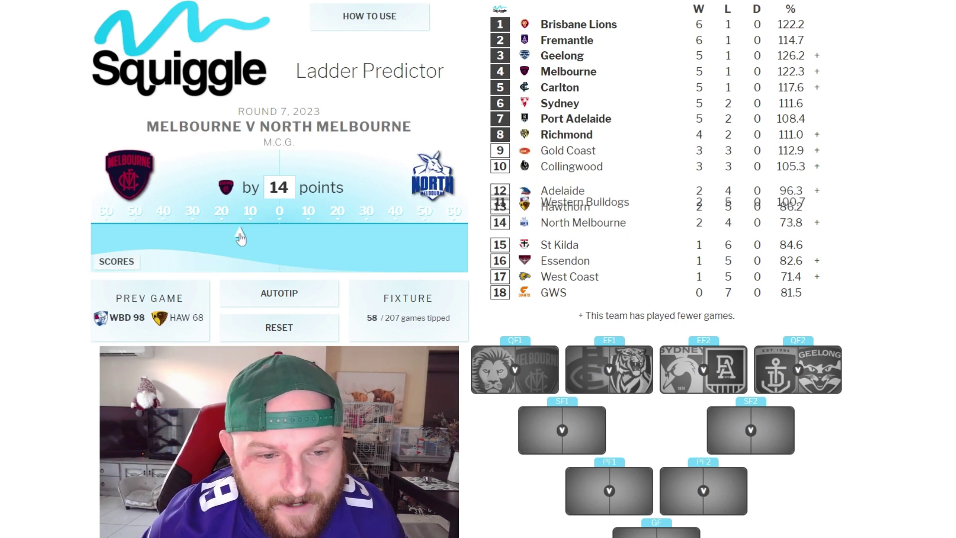
Step: Finish Round 7 by tipping Melbourne by 47 points, Carlton by 34, Geelong by 33, Richmond by 14 and Collingwood by 19
{"action": "left_click", "coordinate": [145, 230]}
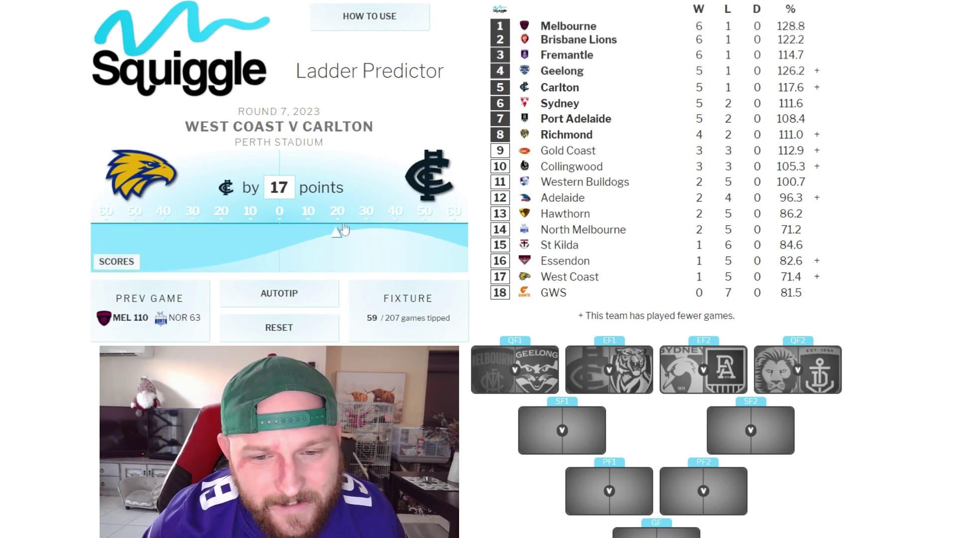
{"action": "left_click", "coordinate": [378, 232]}
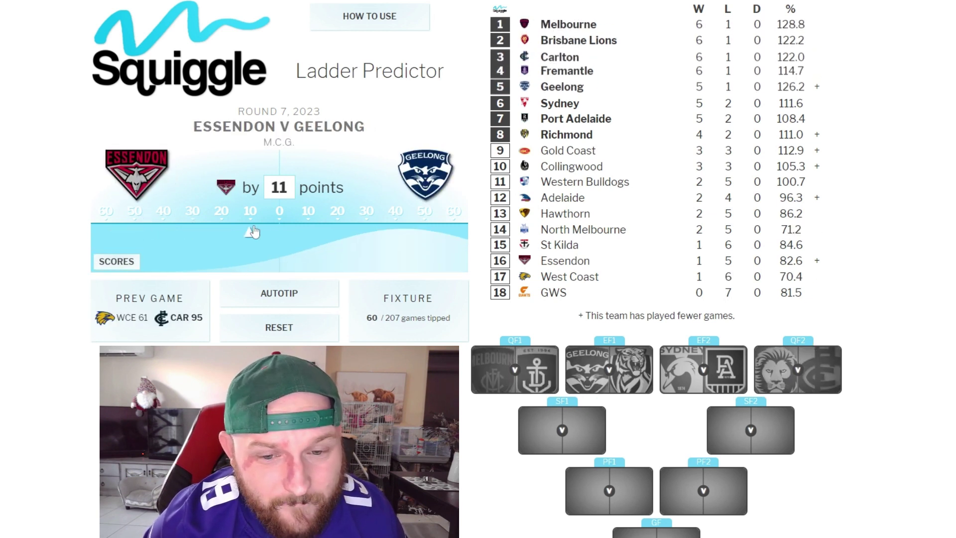
{"action": "left_click", "coordinate": [375, 232]}
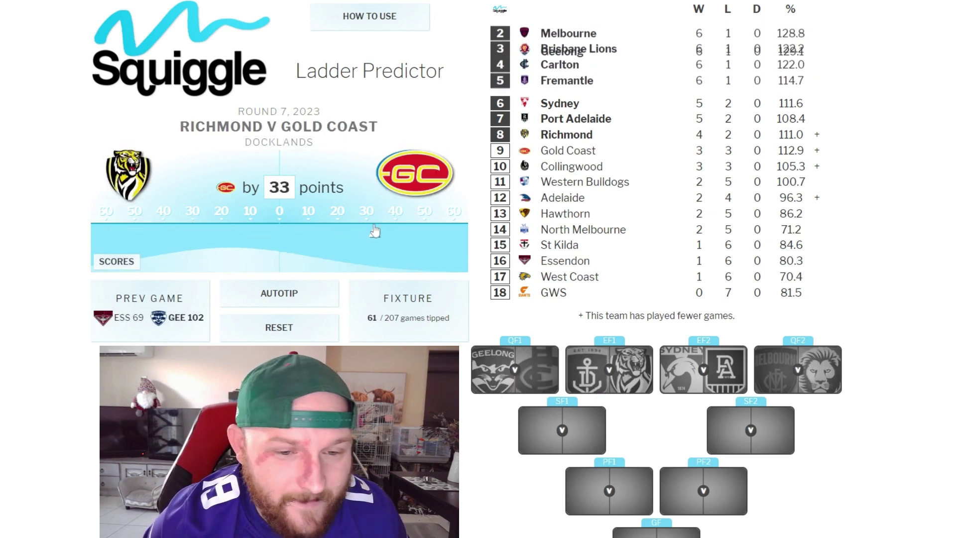
{"action": "left_click", "coordinate": [240, 227]}
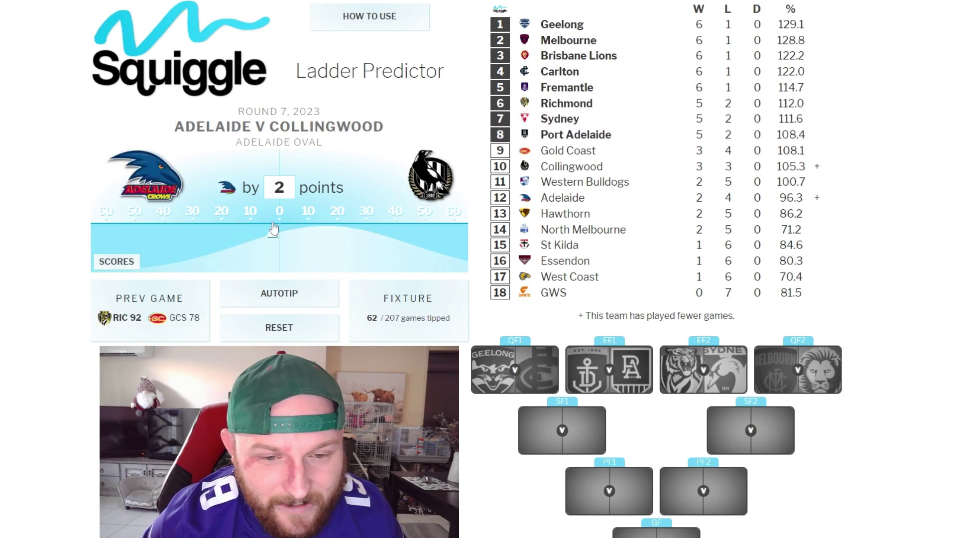
{"action": "left_click", "coordinate": [325, 225]}
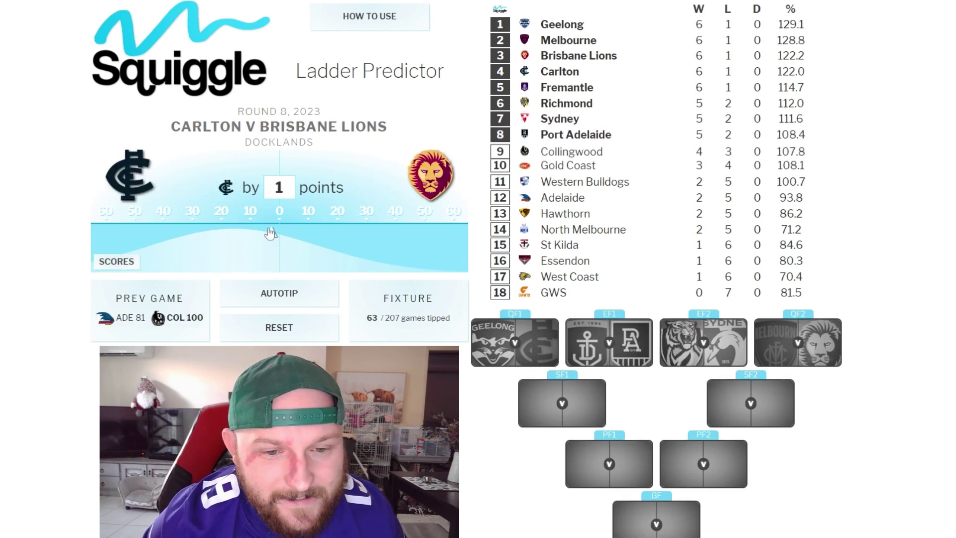
Step: In Round 8, tip Brisbane Lions by 11 points, Richmond by 51 and Geelong by 51
{"action": "left_click", "coordinate": [309, 226]}
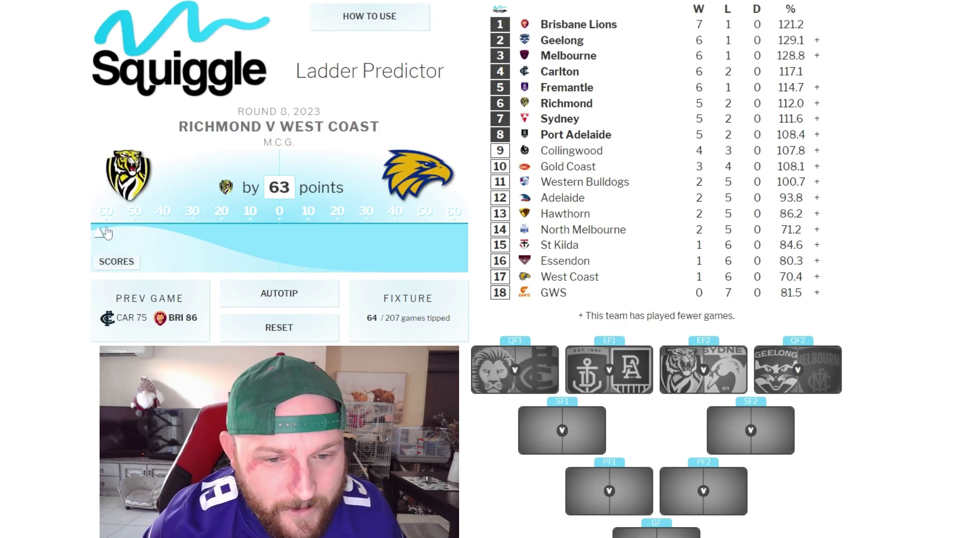
{"action": "left_click", "coordinate": [131, 235]}
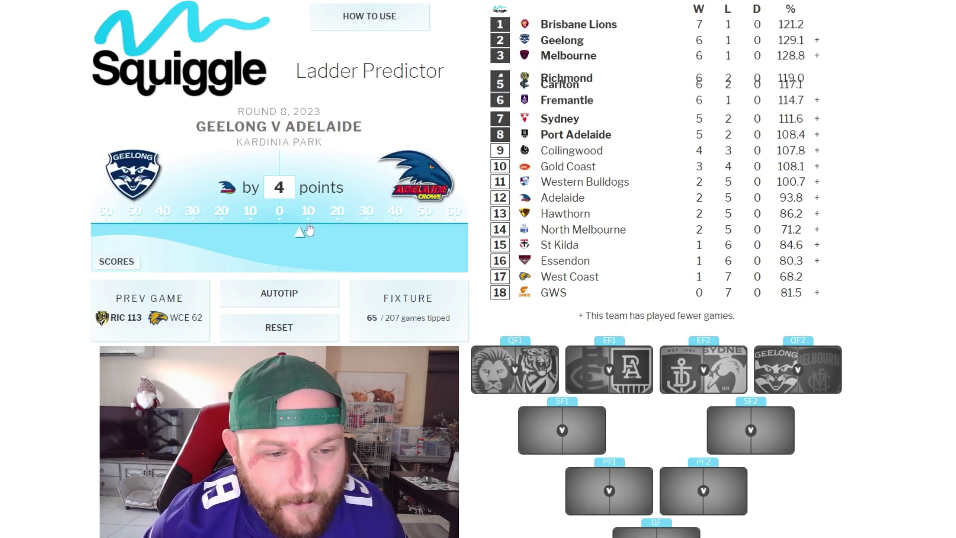
{"action": "left_click", "coordinate": [134, 230]}
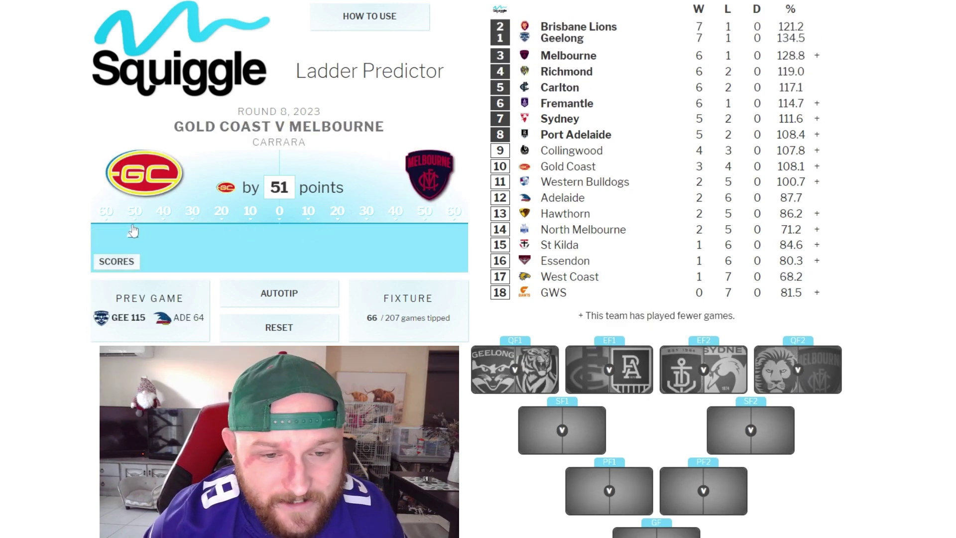
Step: Return to the Geelong v Adelaide game and re-tip Geelong by 38 points, and tip Melbourne by 15 and Western Bulldogs by 40
{"action": "left_click", "coordinate": [184, 319]}
{"action": "left_click", "coordinate": [169, 234]}
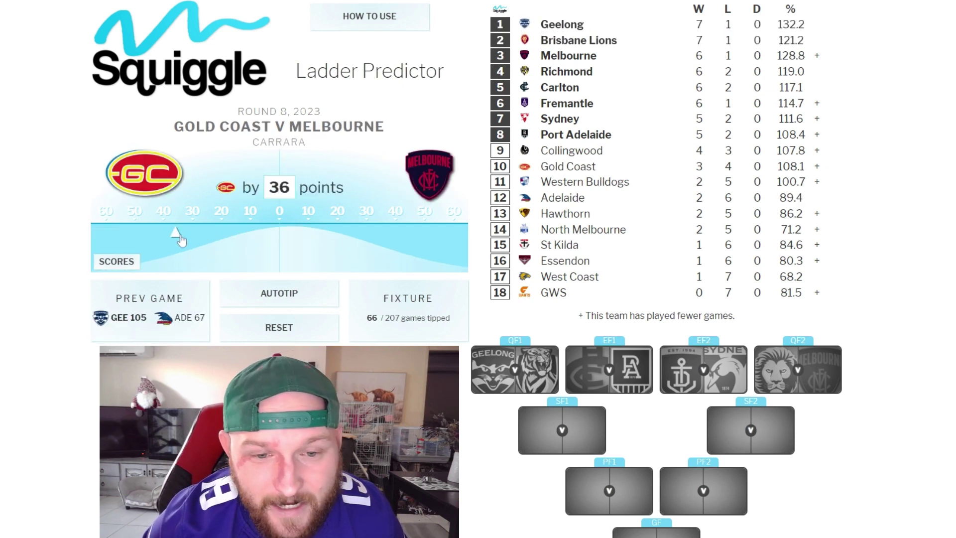
{"action": "left_click", "coordinate": [322, 234]}
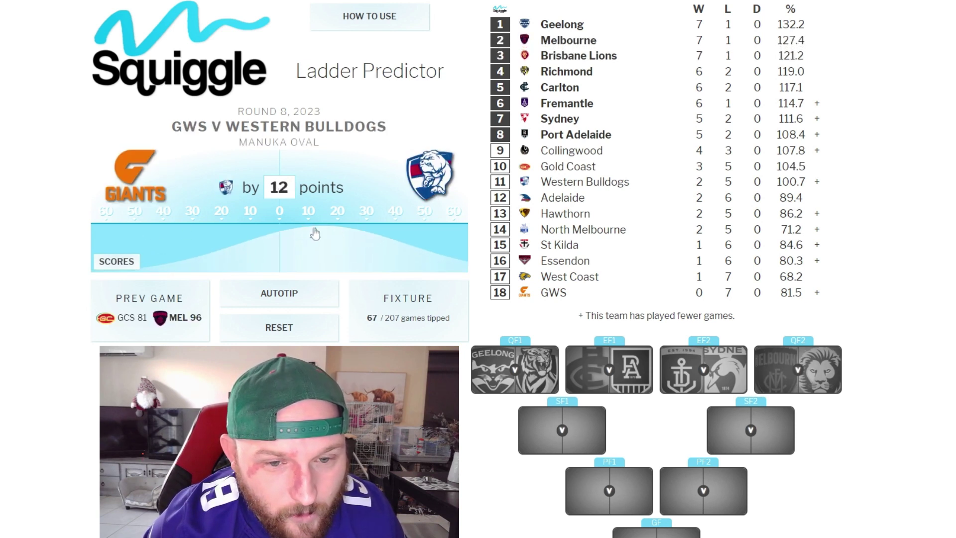
{"action": "left_click", "coordinate": [397, 234]}
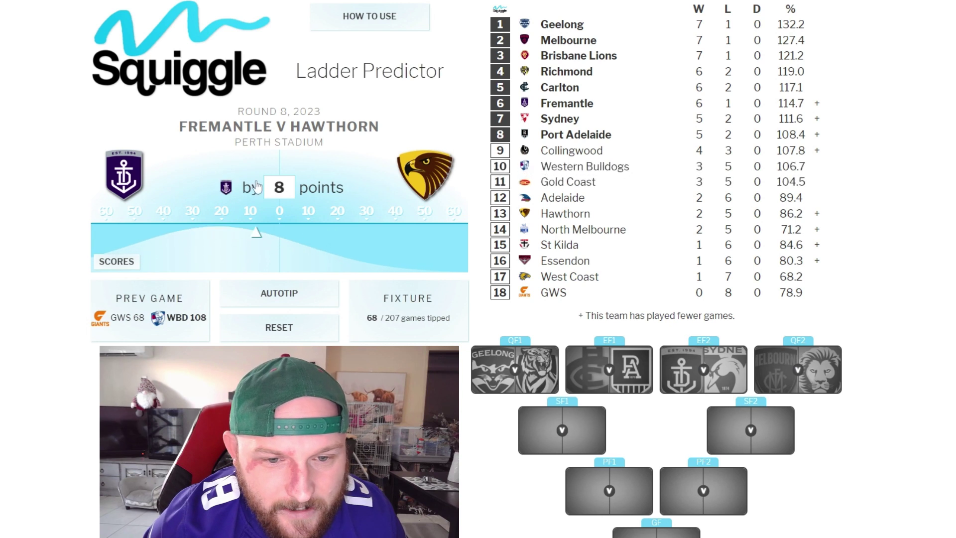
Step: Finish Round 8 by tipping Fremantle by 26 points, Port Adelaide by 27, Sydney by 6 and North Melbourne by 18
{"action": "left_click", "coordinate": [204, 236]}
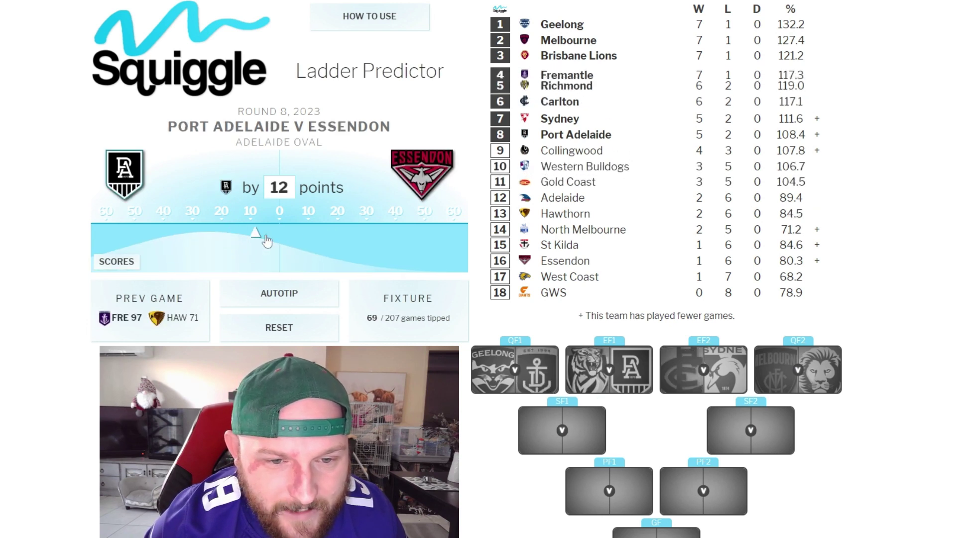
{"action": "left_click", "coordinate": [200, 234]}
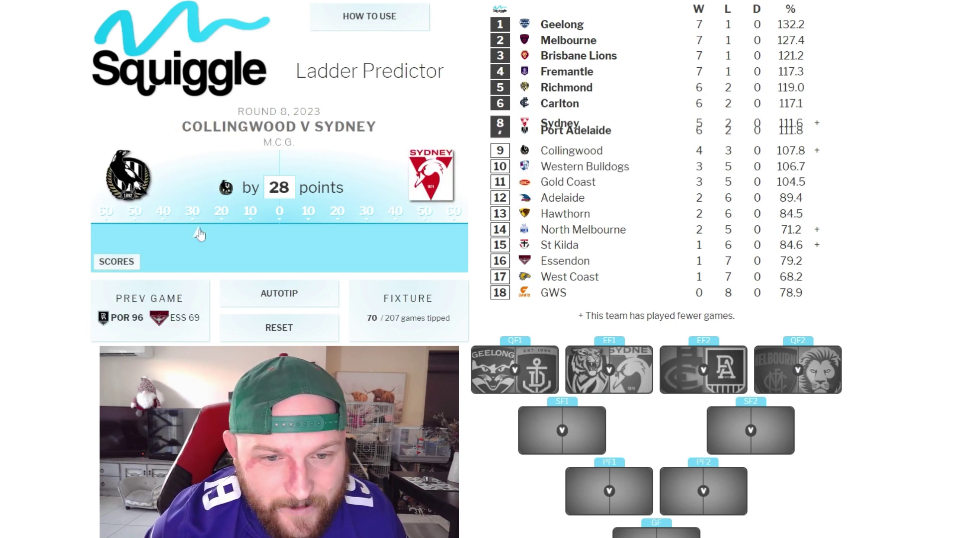
{"action": "left_click", "coordinate": [298, 233]}
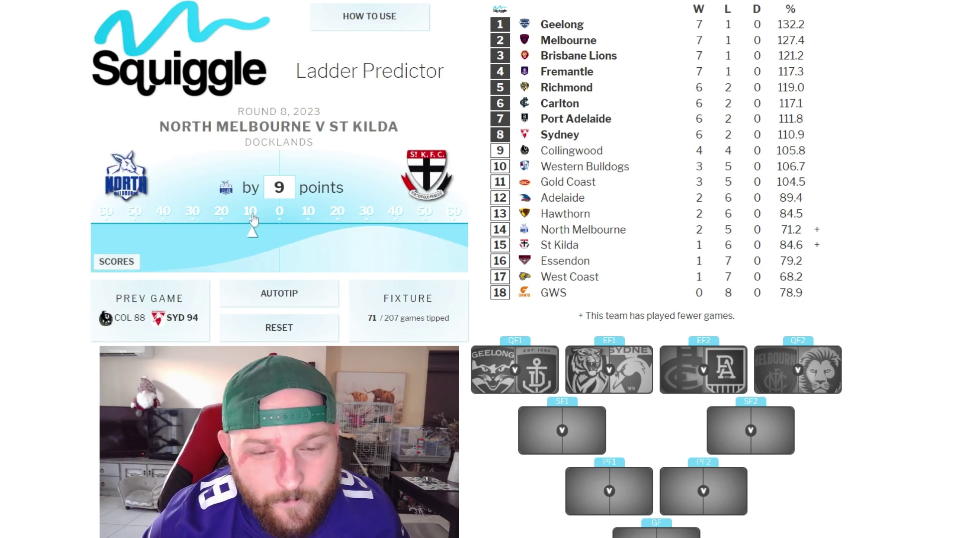
{"action": "left_click", "coordinate": [228, 231]}
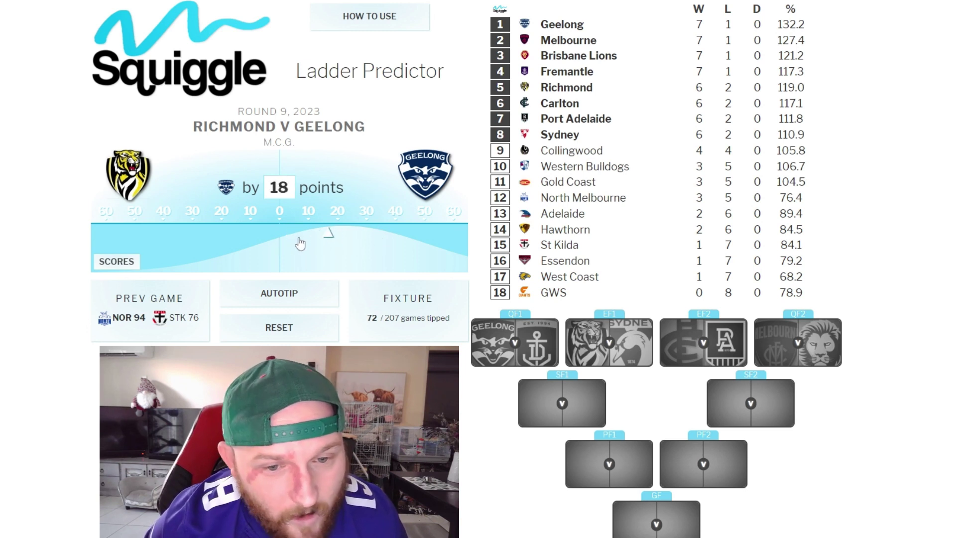
Step: In Round 9, tip Richmond by 6 points, Gold Coast by 20, Sydney by 15, Port Adelaide by 13 and Melbourne by 24
{"action": "left_click", "coordinate": [263, 243]}
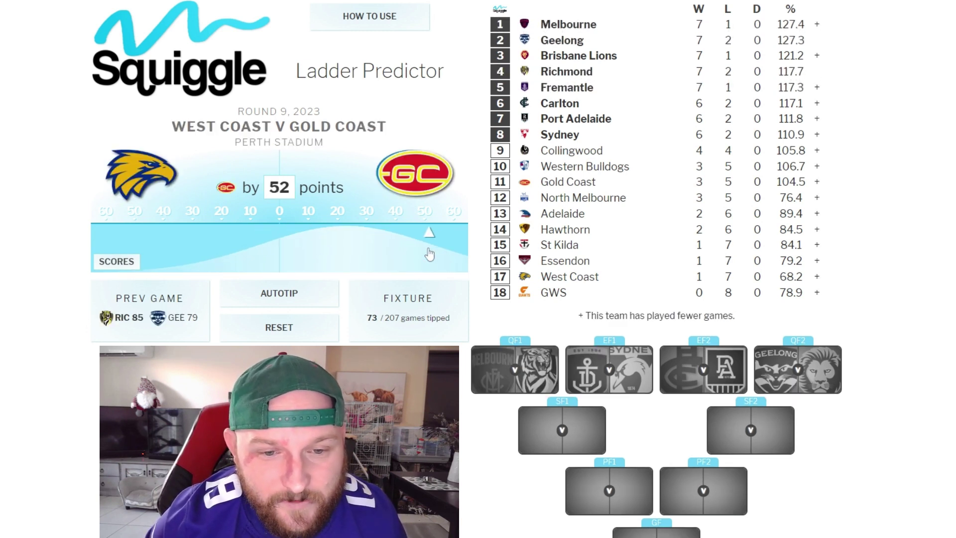
{"action": "left_click", "coordinate": [339, 253]}
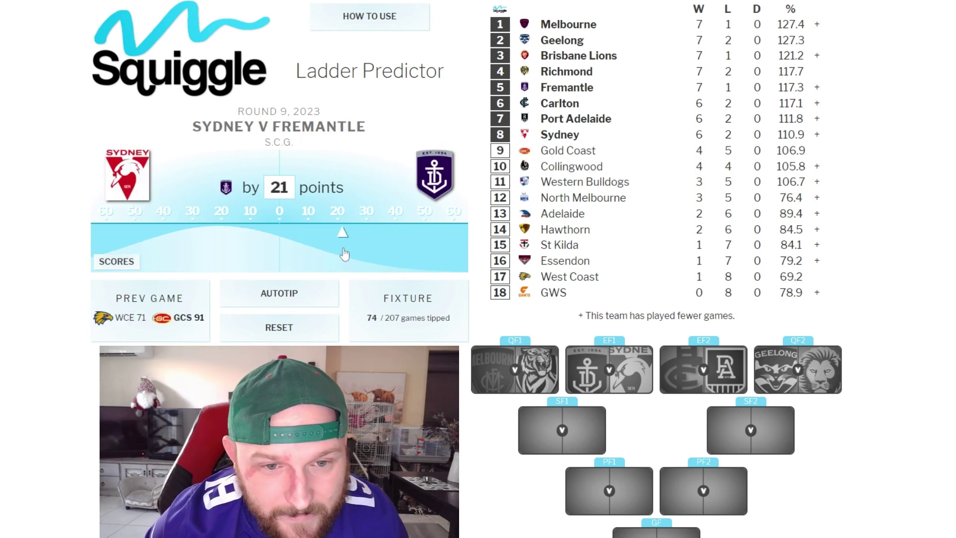
{"action": "left_click", "coordinate": [236, 247]}
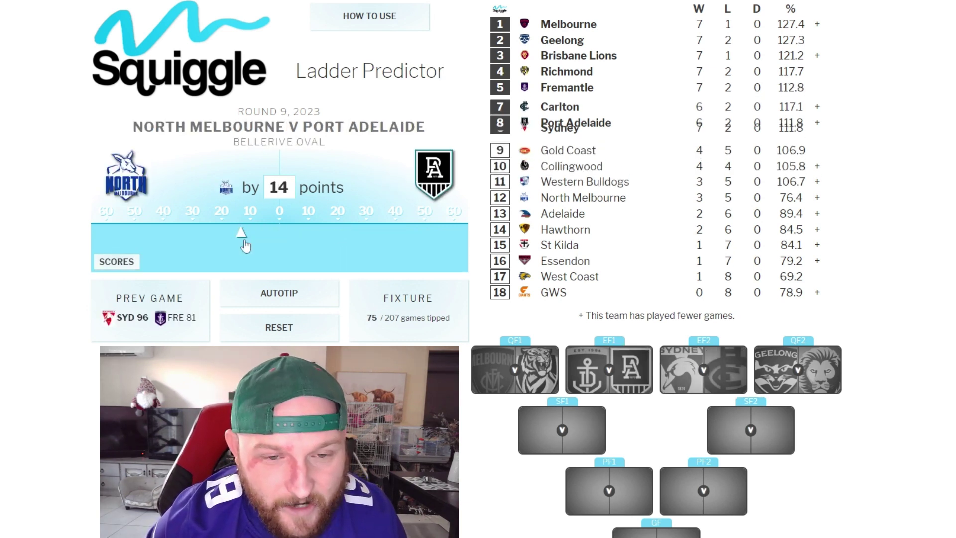
{"action": "left_click", "coordinate": [315, 238]}
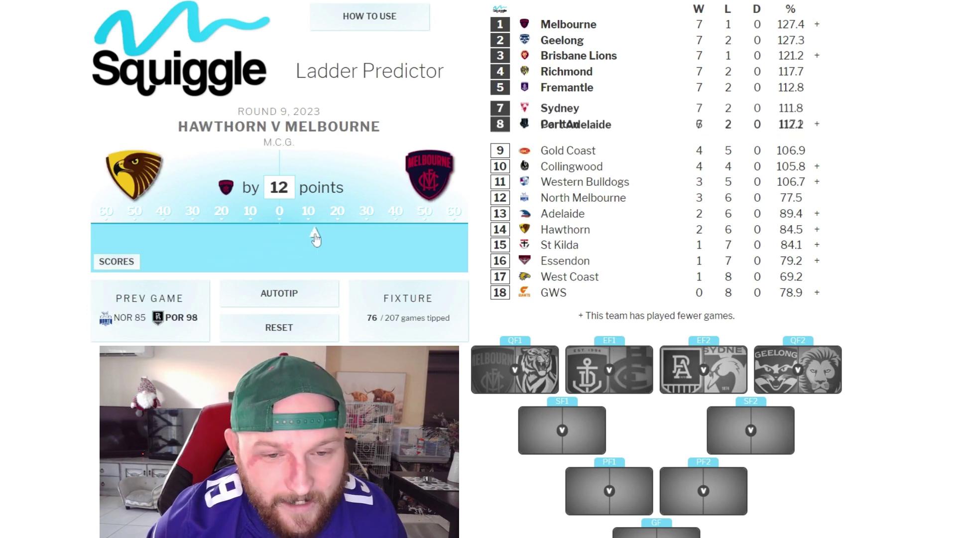
{"action": "left_click", "coordinate": [352, 238]}
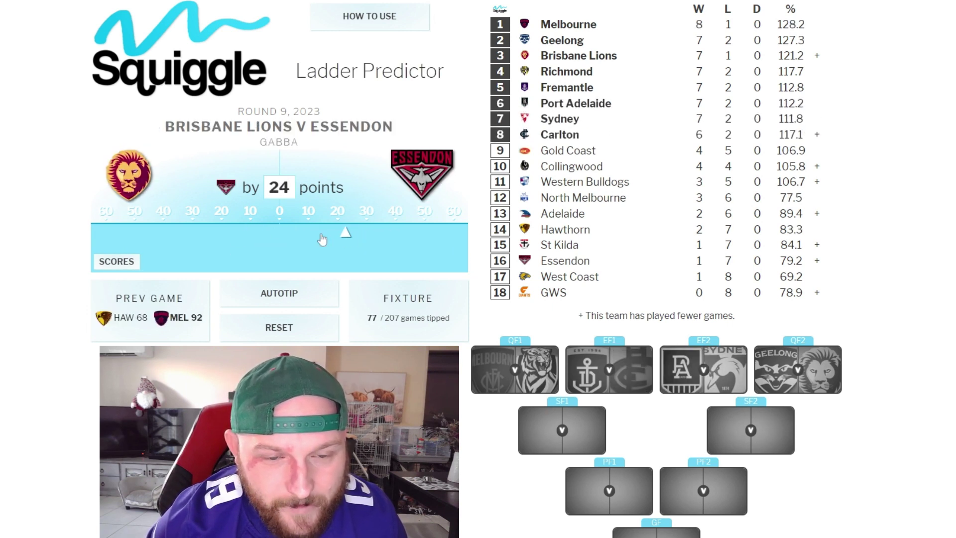
Step: Finish Round 9 by tipping Brisbane Lions by 30 points, Carlton by 2, Adelaide by 16 and Collingwood by 43
{"action": "left_click", "coordinate": [193, 238]}
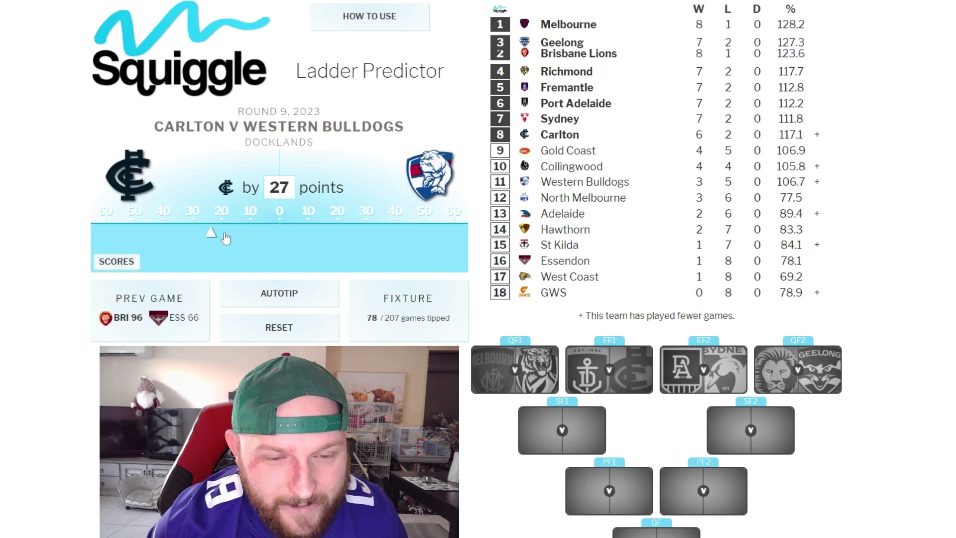
{"action": "left_click", "coordinate": [275, 237]}
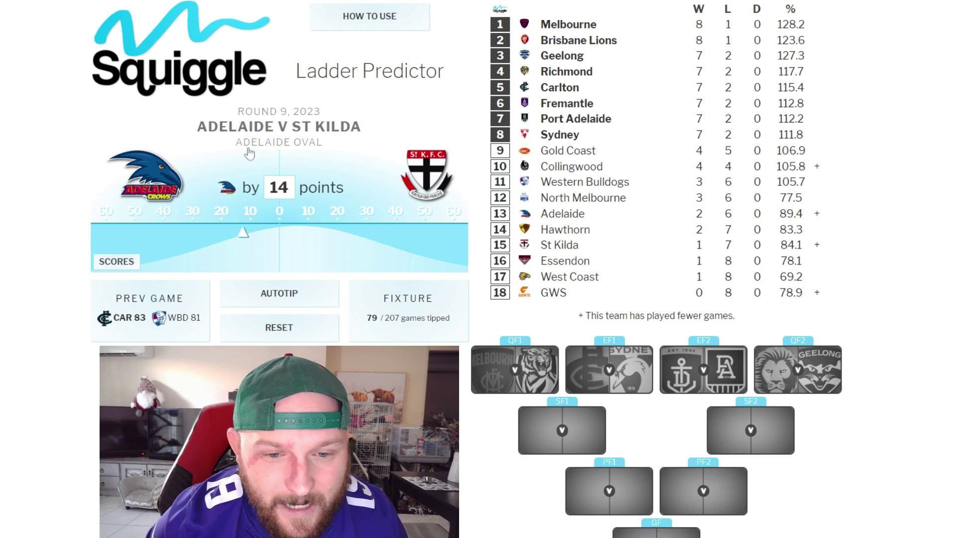
{"action": "left_click", "coordinate": [246, 252]}
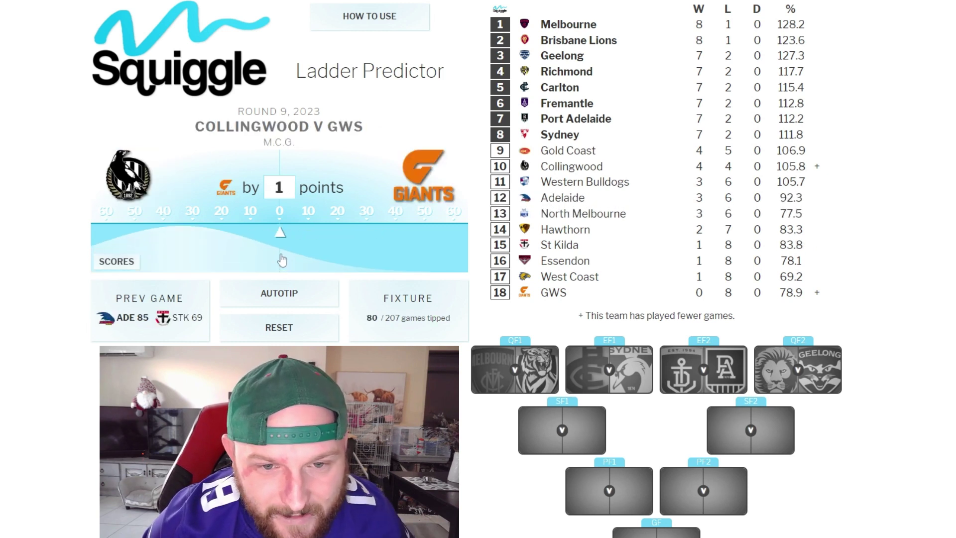
{"action": "type", "text": "43"}
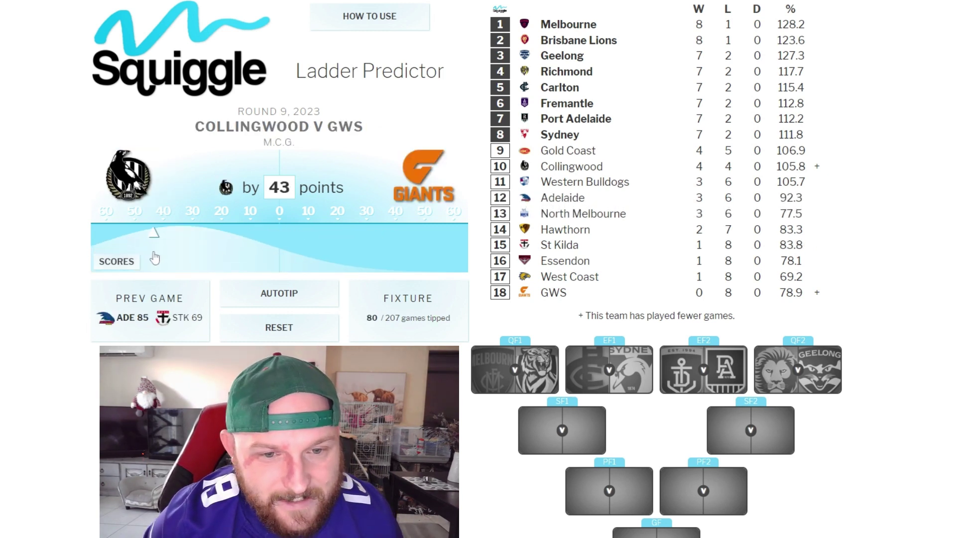
{"action": "key", "text": "Return"}
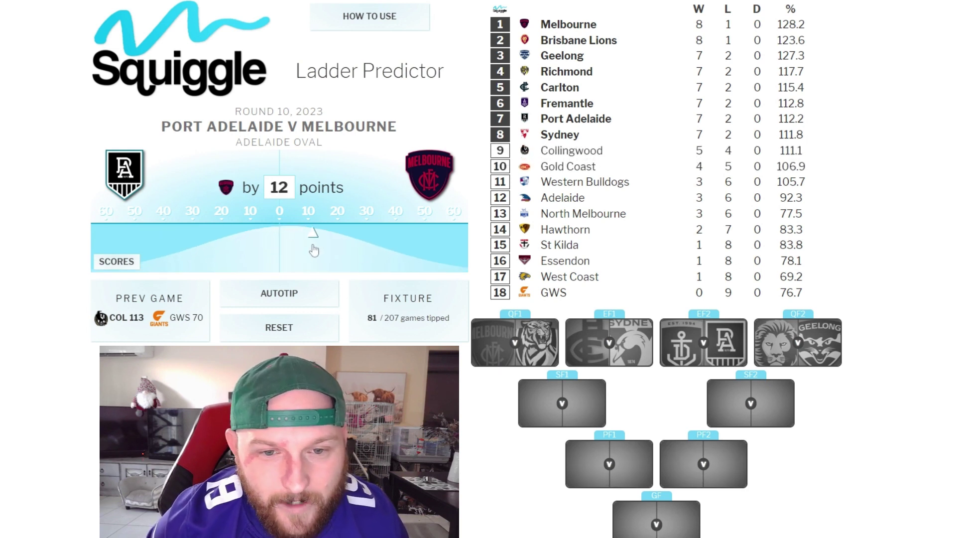
Step: In Round 10, tip Port Adelaide by 11 points, Sydney by 38, Western Bulldogs by 30, Geelong by 6 and Brisbane Lions by 16
{"action": "left_click", "coordinate": [250, 237]}
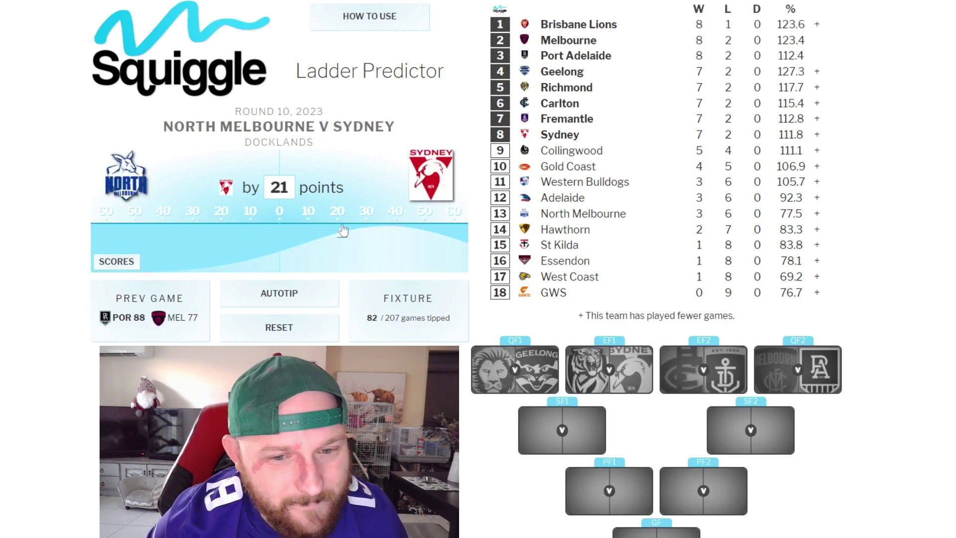
{"action": "left_click", "coordinate": [388, 228]}
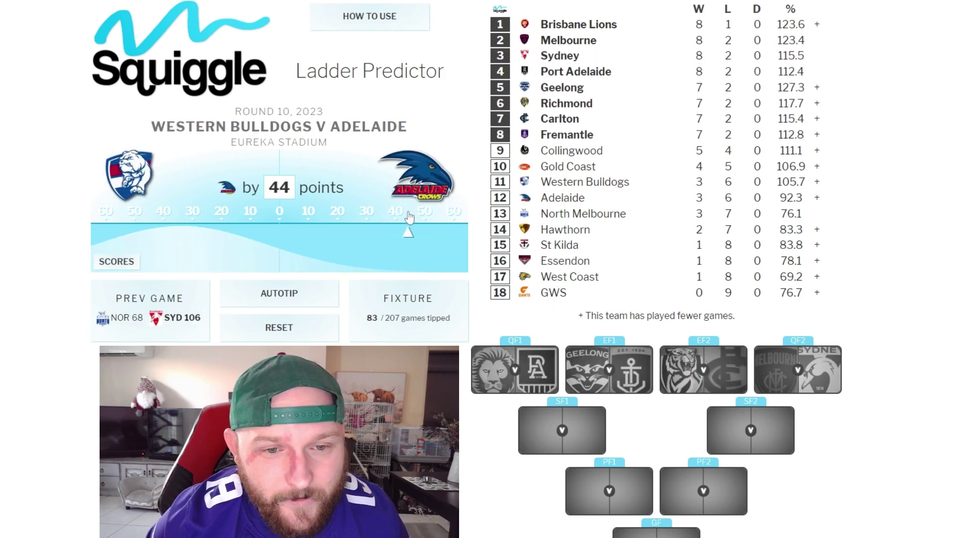
{"action": "left_click", "coordinate": [193, 211]}
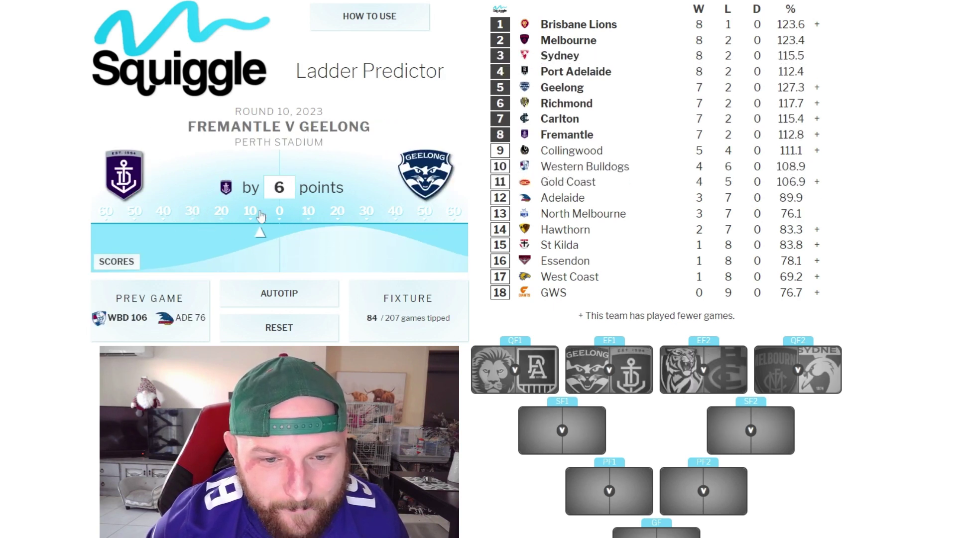
{"action": "left_click", "coordinate": [297, 217]}
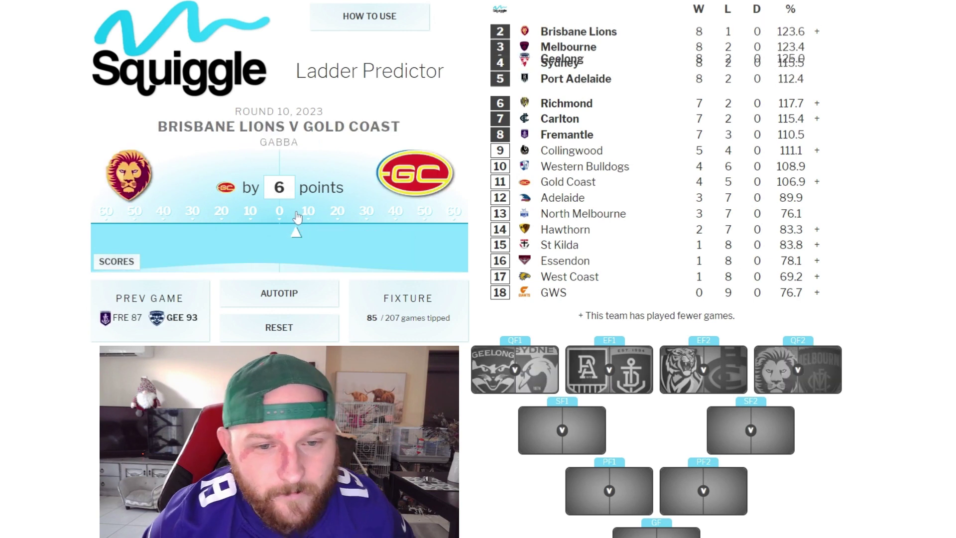
{"action": "left_click", "coordinate": [233, 227]}
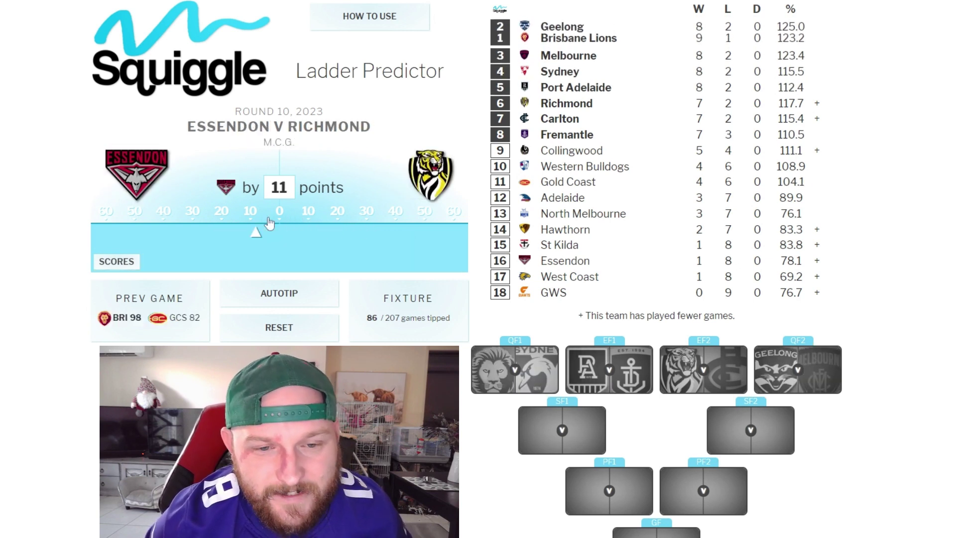
Step: Finish Round 10 by tipping Richmond by 50 points, Hawthorn by 7, Carlton by 5 and St Kilda by 8
{"action": "left_click", "coordinate": [426, 227]}
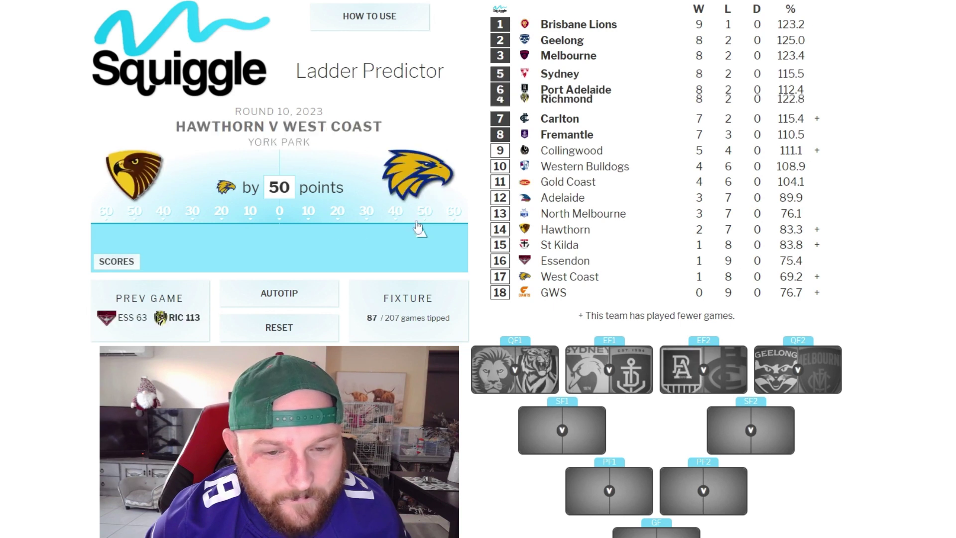
{"action": "left_click", "coordinate": [260, 228]}
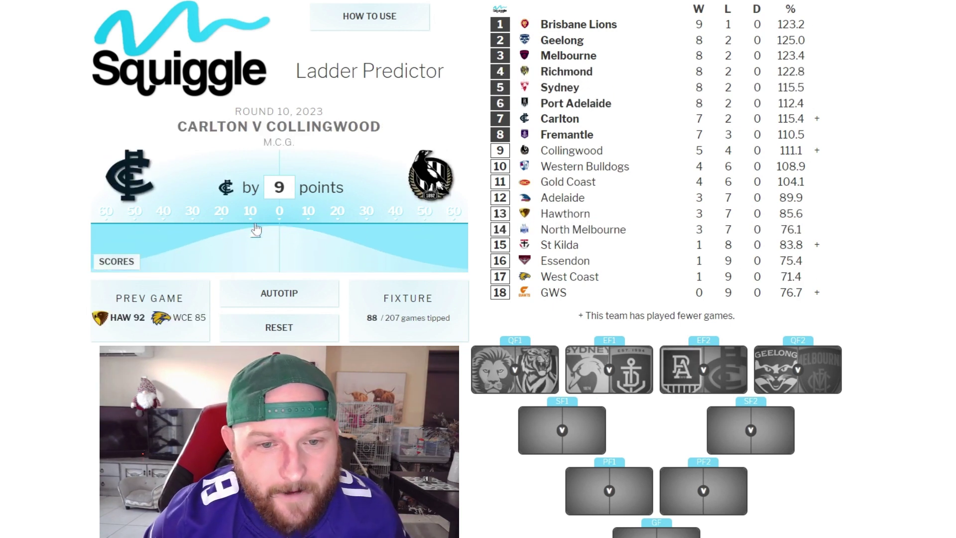
{"action": "left_click", "coordinate": [267, 230]}
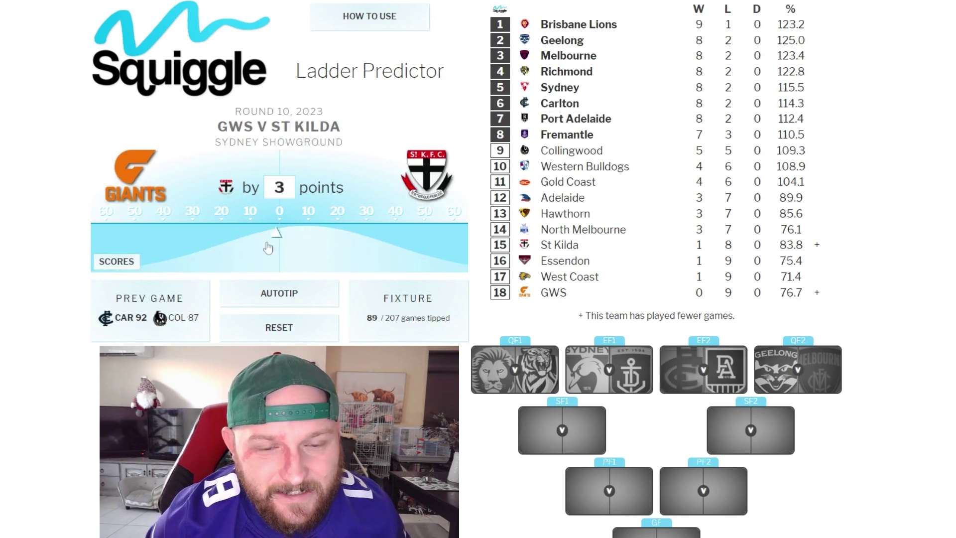
{"action": "left_click", "coordinate": [306, 247]}
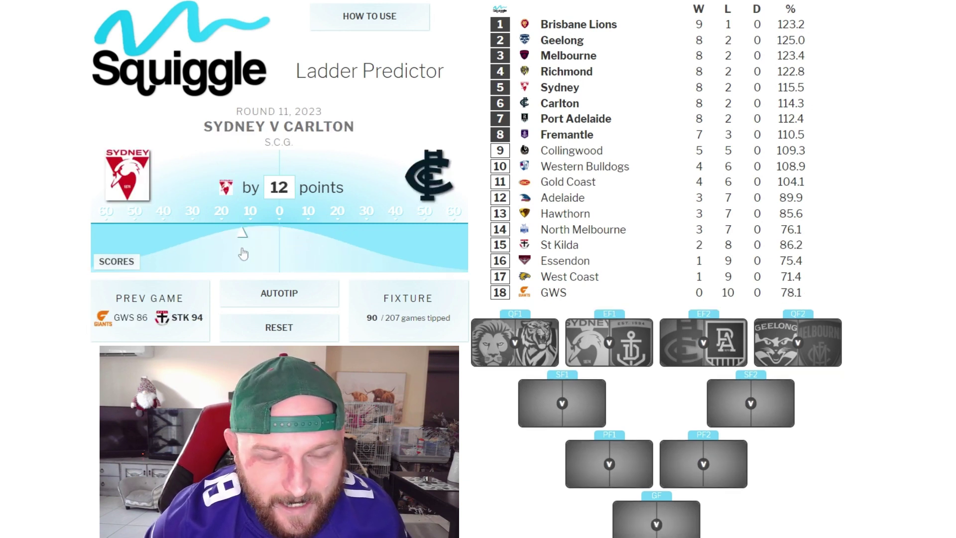
Step: In Round 11, tip Sydney by 5 points, Hawthorn by 15, Melbourne by 11, Geelong by 58 and Western Bulldogs by 8
{"action": "left_click", "coordinate": [263, 251]}
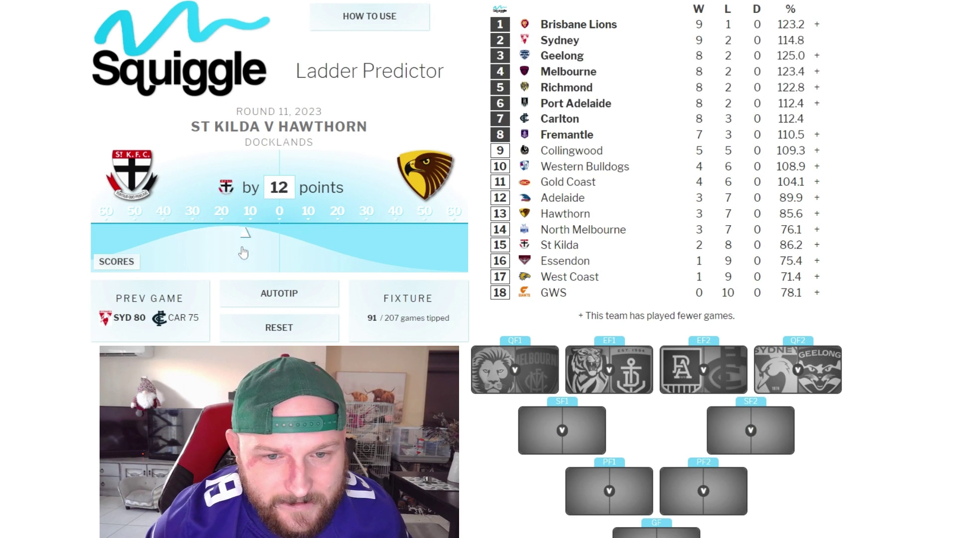
{"action": "left_click", "coordinate": [323, 247]}
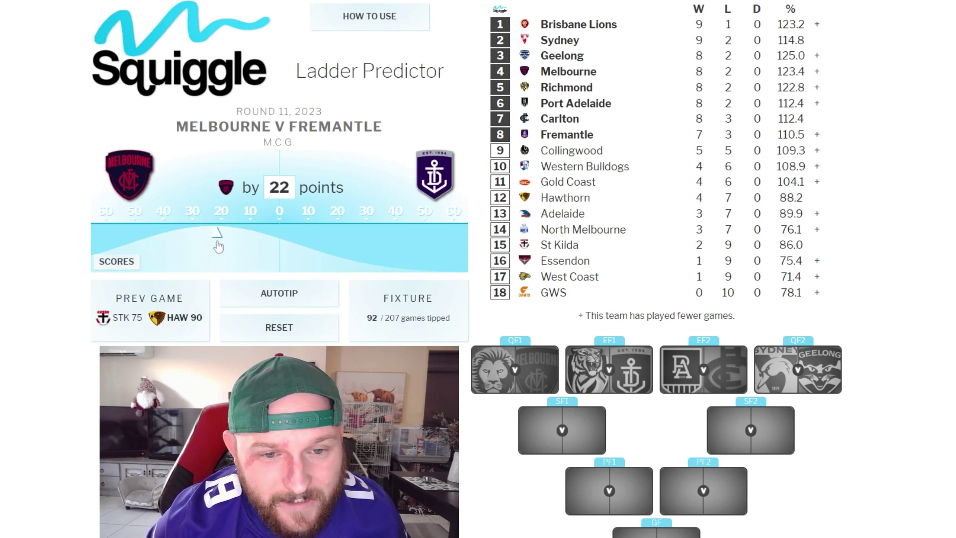
{"action": "left_click", "coordinate": [250, 246]}
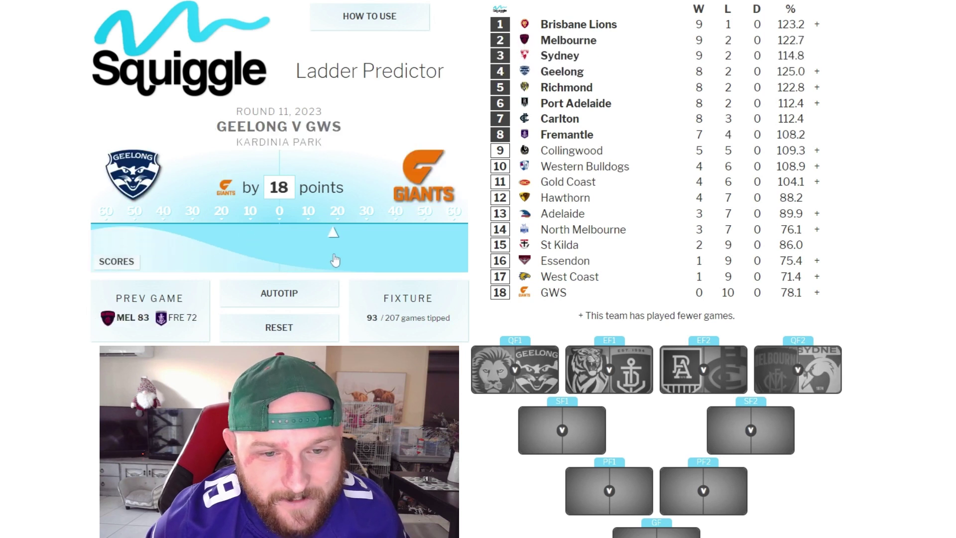
{"action": "left_click", "coordinate": [113, 249]}
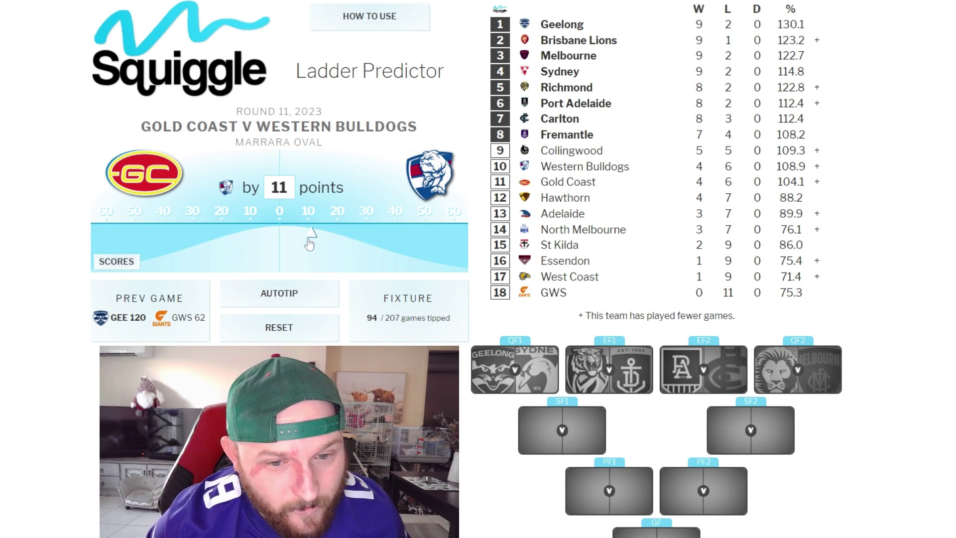
{"action": "left_click", "coordinate": [302, 243]}
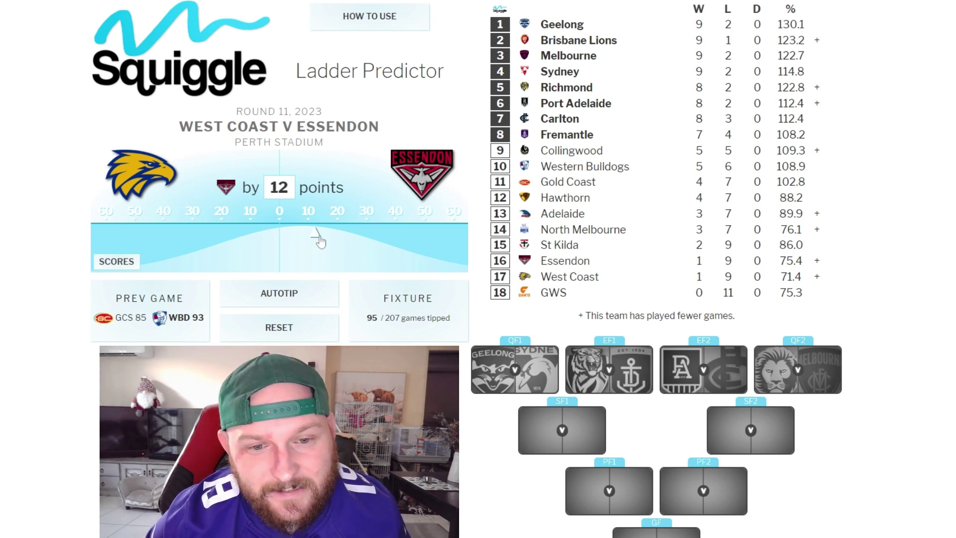
Step: Finish Round 11 by tipping West Coast by 9 points, Richmond by 25, Collingwood by 26 and Brisbane Lions by 21
{"action": "left_click", "coordinate": [257, 235]}
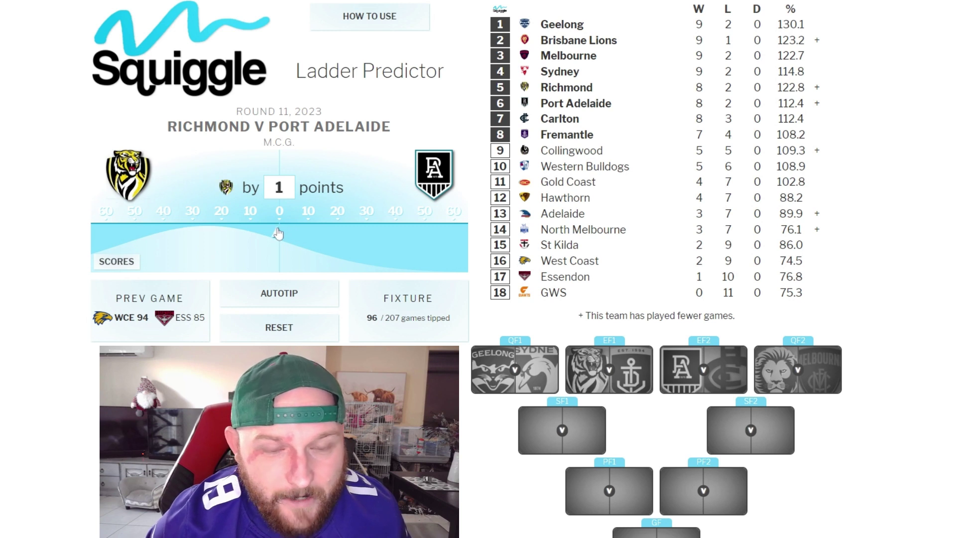
{"action": "left_click", "coordinate": [208, 233]}
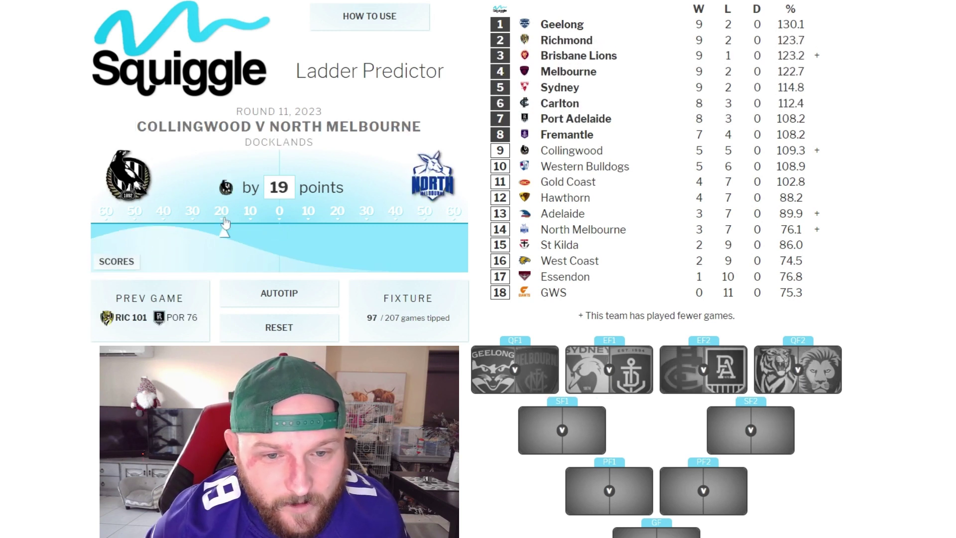
{"action": "left_click", "coordinate": [206, 232]}
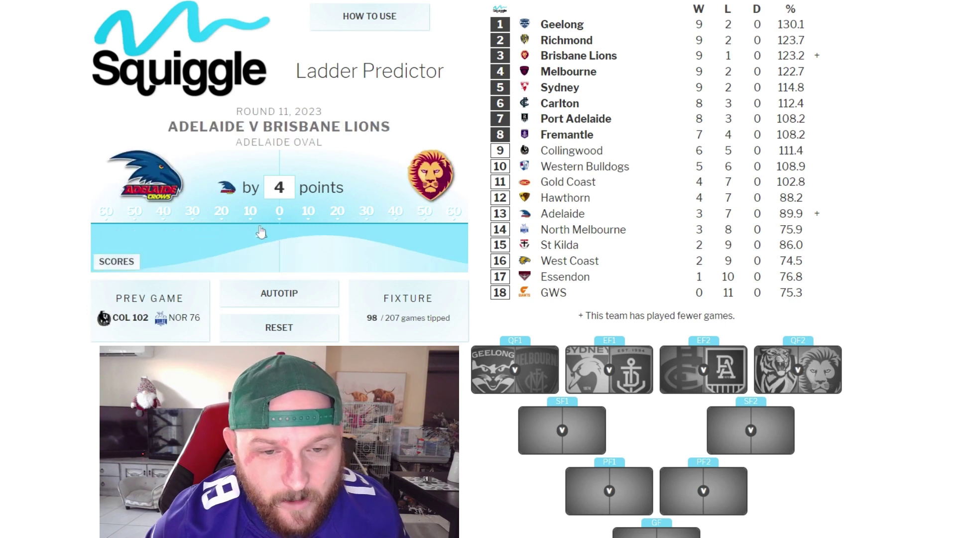
{"action": "left_click", "coordinate": [340, 232]}
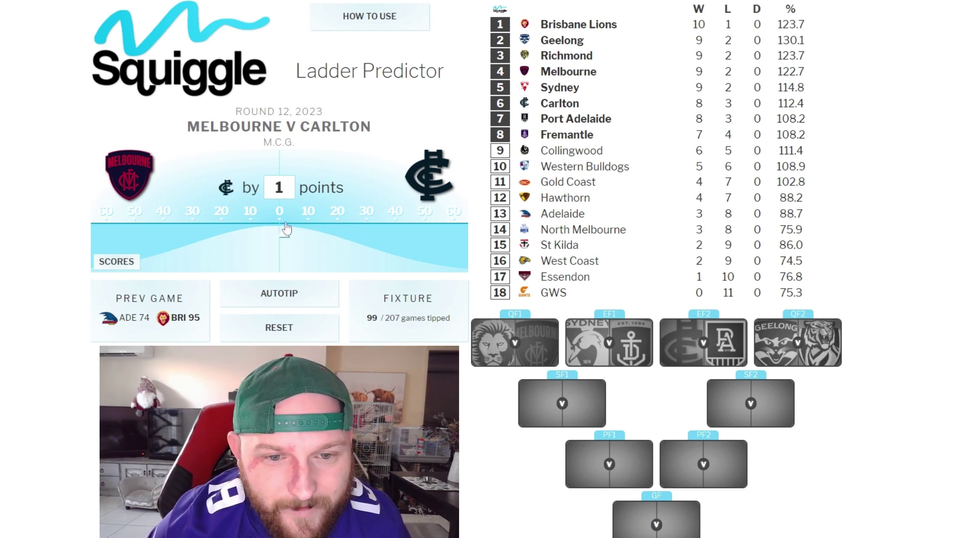
Step: In Round 12, tip Melbourne by 16 points, Port Adelaide by 32 and Collingwood by 16
{"action": "left_click", "coordinate": [233, 228]}
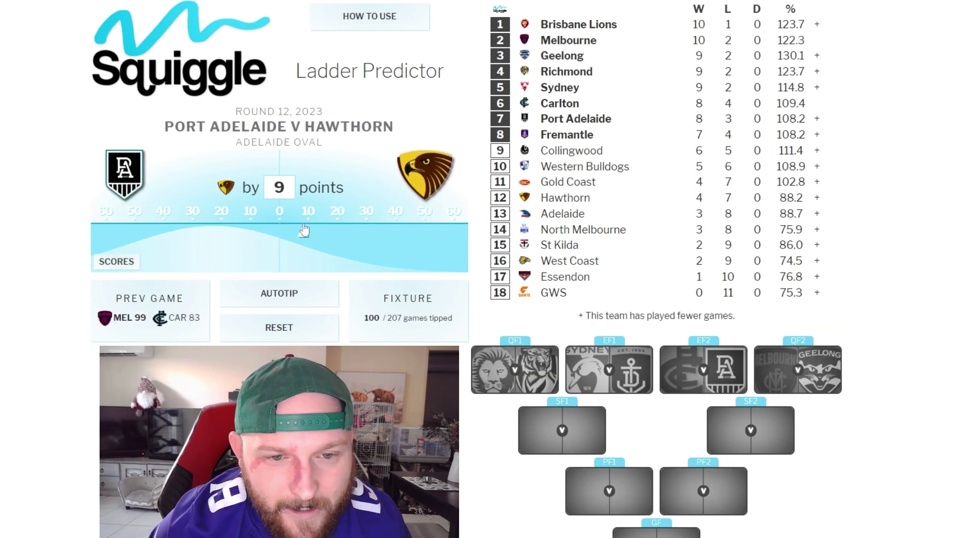
{"action": "left_click", "coordinate": [189, 227]}
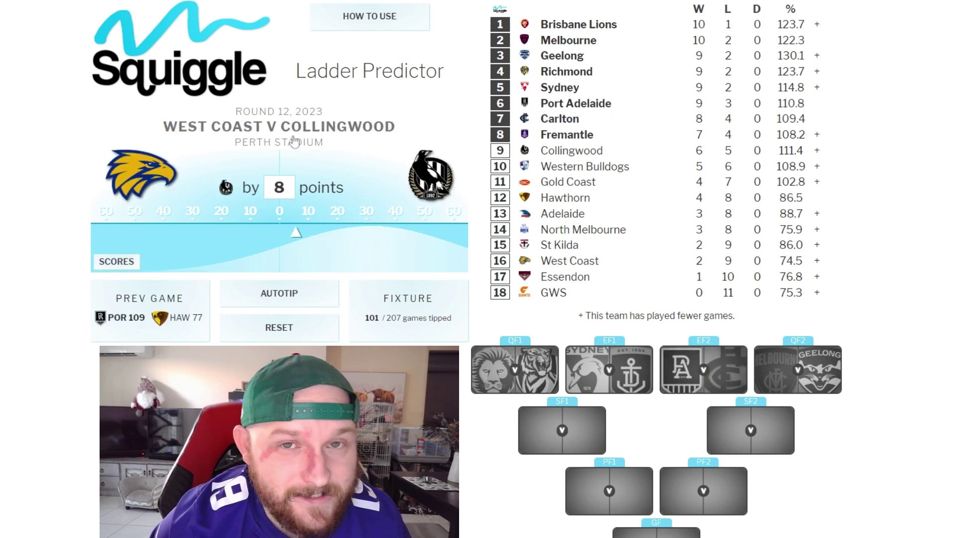
{"action": "left_click", "coordinate": [325, 228]}
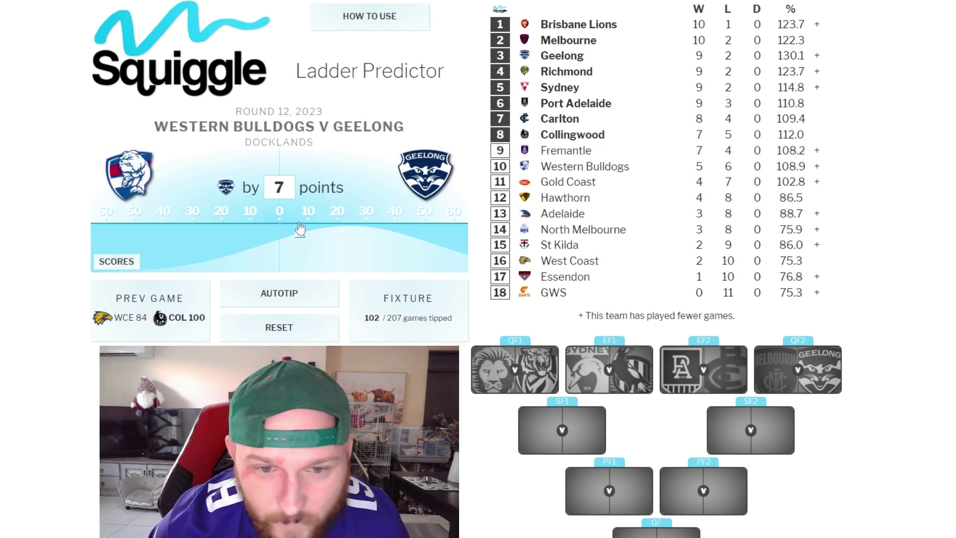
Step: Finish Round 12 by tipping Geelong by 22 points, Gold Coast by 8, Richmond by 34 and North Melbourne by 8; tip Sydney by 27 in Round 13
{"action": "left_click", "coordinate": [345, 221]}
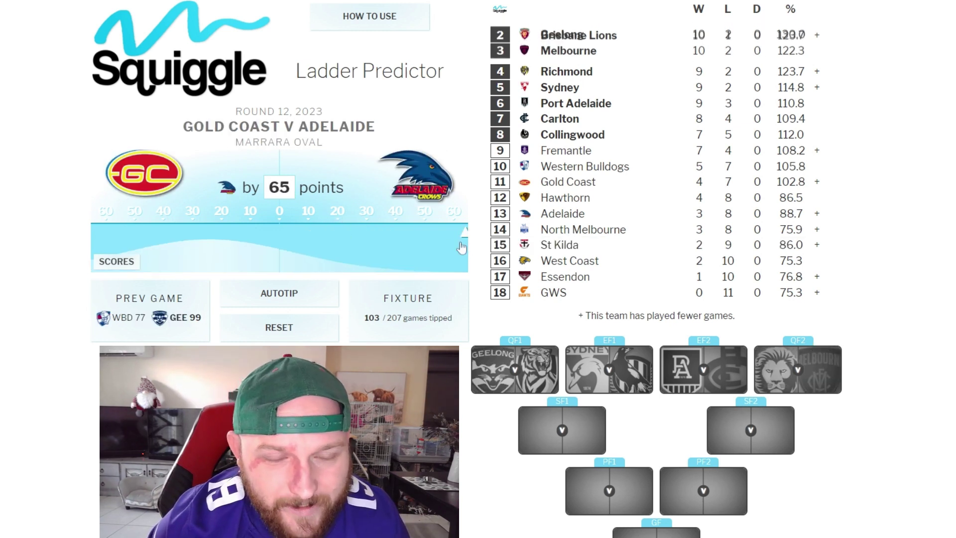
{"action": "left_click", "coordinate": [257, 233]}
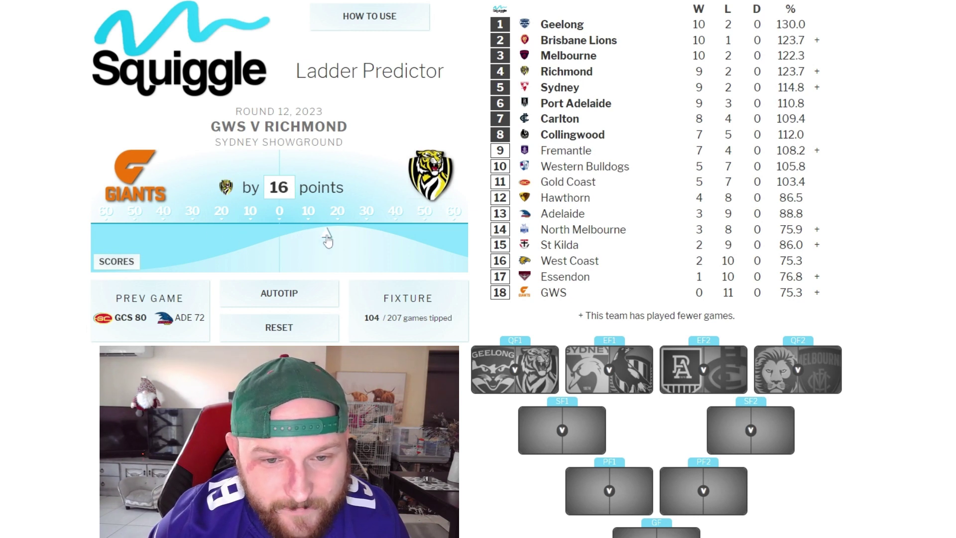
{"action": "left_click", "coordinate": [379, 238]}
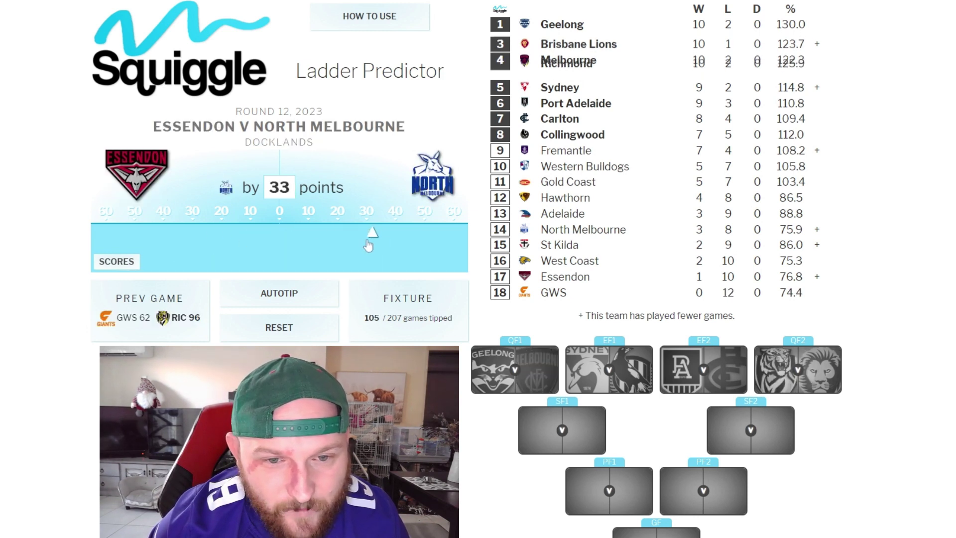
{"action": "left_click", "coordinate": [304, 234]}
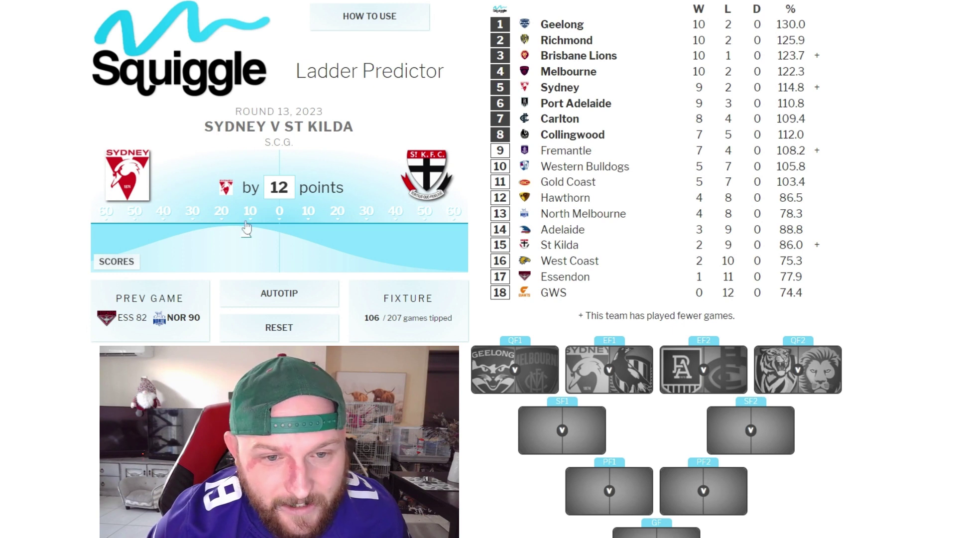
{"action": "left_click", "coordinate": [203, 228]}
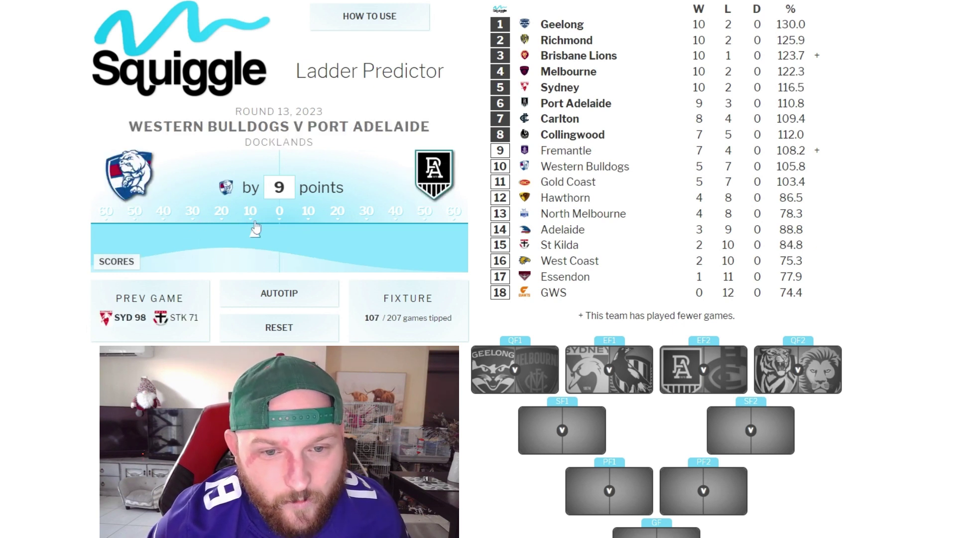
Step: Return to the Round 12 Essendon v North Melbourne game and tip North Melbourne by 8 points again
{"action": "left_click", "coordinate": [162, 301]}
{"action": "left_click", "coordinate": [163, 317]}
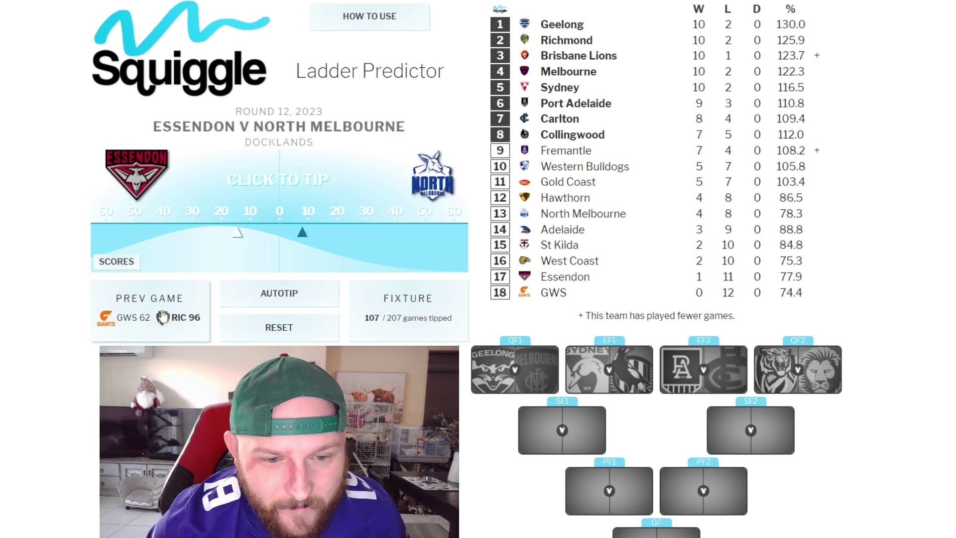
{"action": "left_click", "coordinate": [302, 238]}
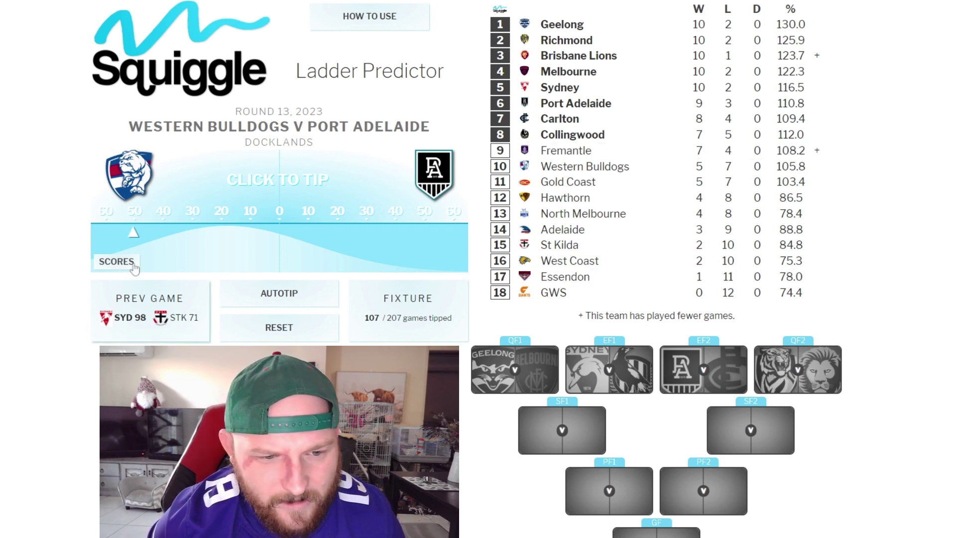
Step: Step back through the already tipped games from Round 13 to the Round 10 Carlton v Collingwood game
{"action": "left_click", "coordinate": [138, 321]}
{"action": "left_click", "coordinate": [138, 321]}
{"action": "left_click", "coordinate": [138, 320]}
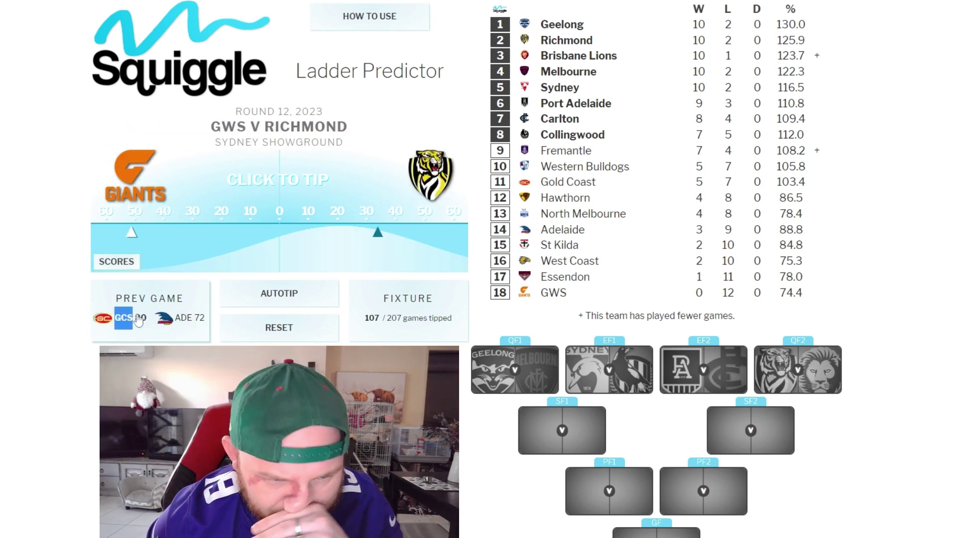
{"action": "left_click", "coordinate": [138, 320]}
{"action": "left_click", "coordinate": [139, 321]}
{"action": "left_click", "coordinate": [138, 319]}
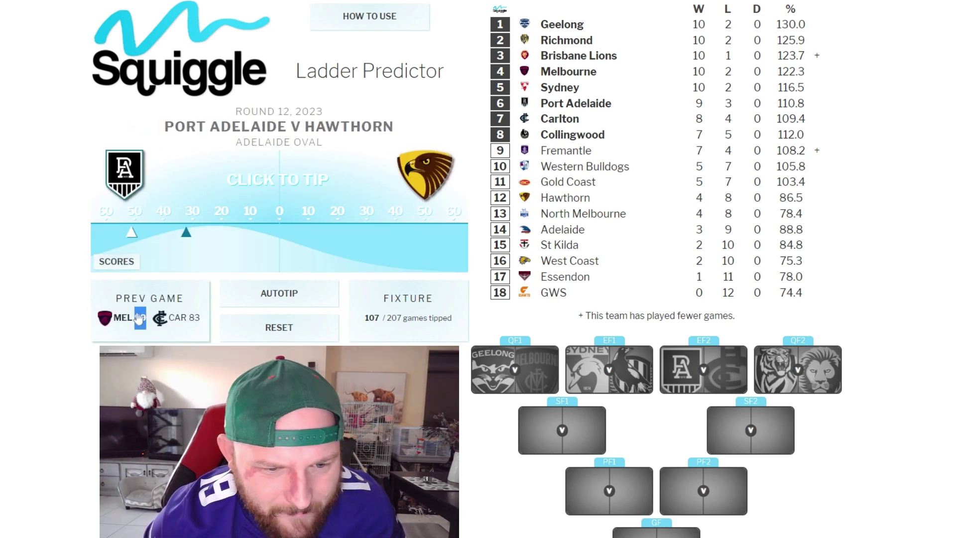
{"action": "left_click", "coordinate": [139, 319]}
{"action": "left_click", "coordinate": [139, 319]}
{"action": "left_click", "coordinate": [140, 319]}
{"action": "left_click", "coordinate": [139, 319]}
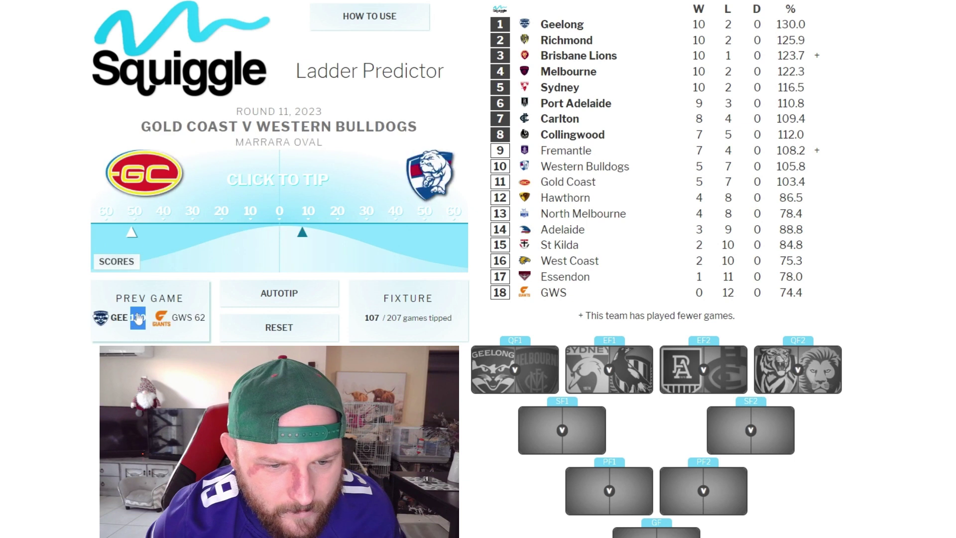
{"action": "left_click", "coordinate": [139, 319]}
{"action": "left_click", "coordinate": [139, 319]}
{"action": "left_click", "coordinate": [139, 319]}
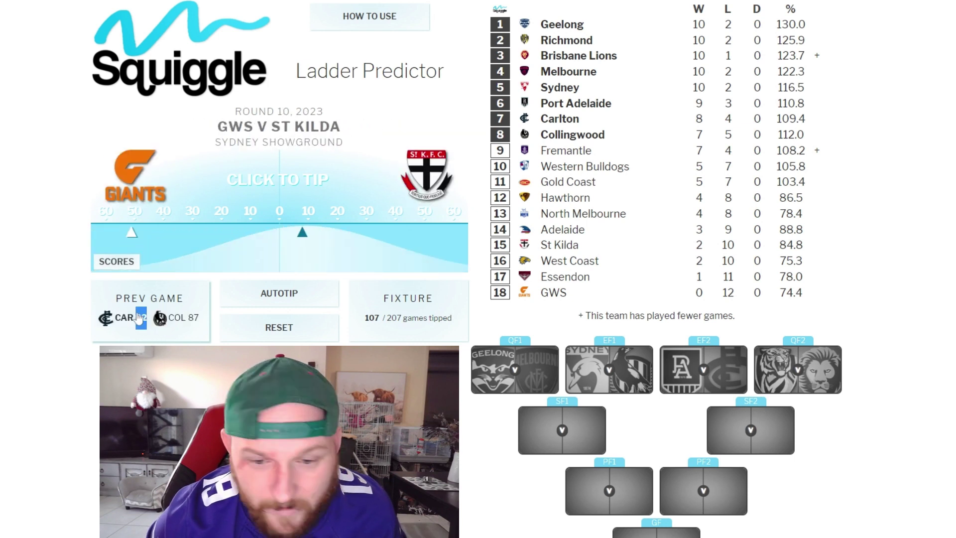
{"action": "left_click", "coordinate": [140, 319]}
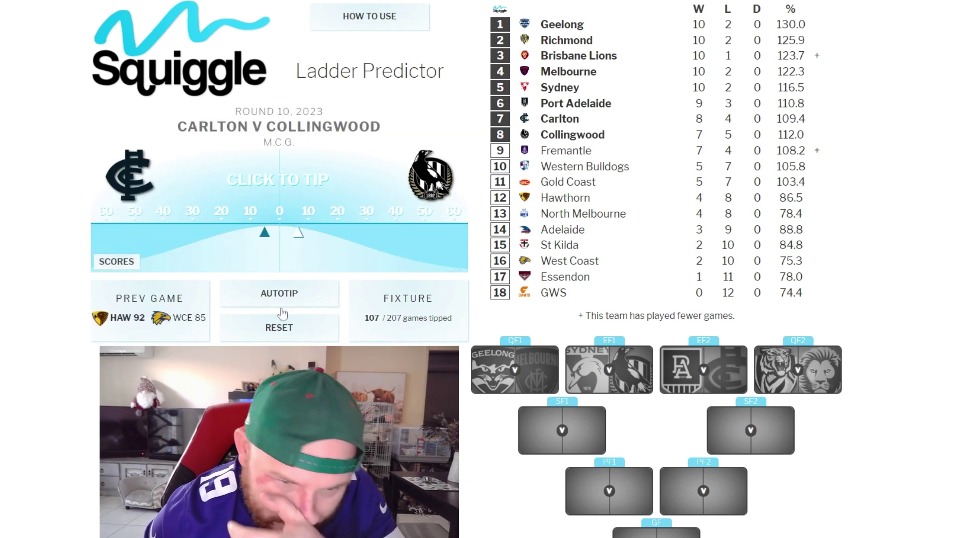
Step: Review the full fixture from Round 1 to the untipped Round 13 games, checking the tipped scores
{"action": "left_click", "coordinate": [415, 307]}
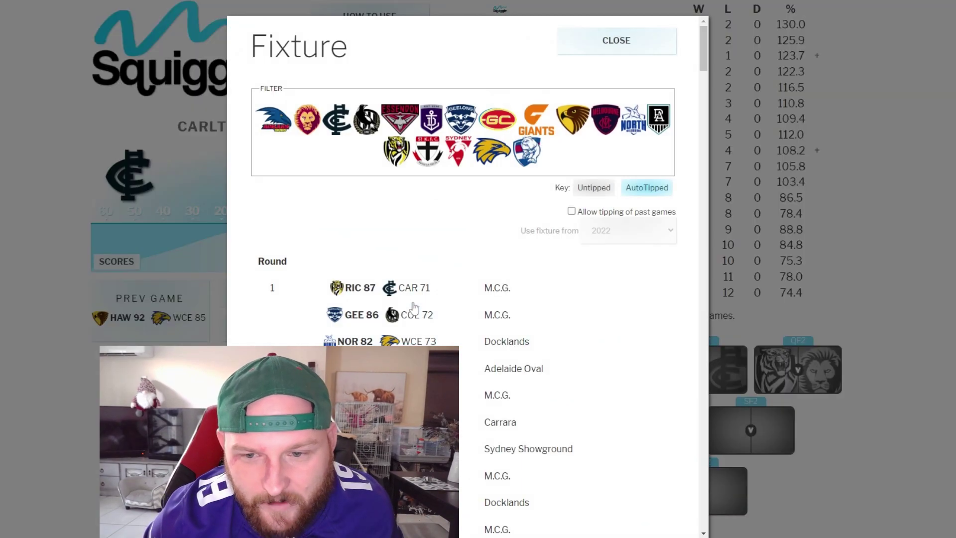
{"action": "scroll", "coordinate": [427, 239], "scroll_direction": "down", "scroll_amount": 15}
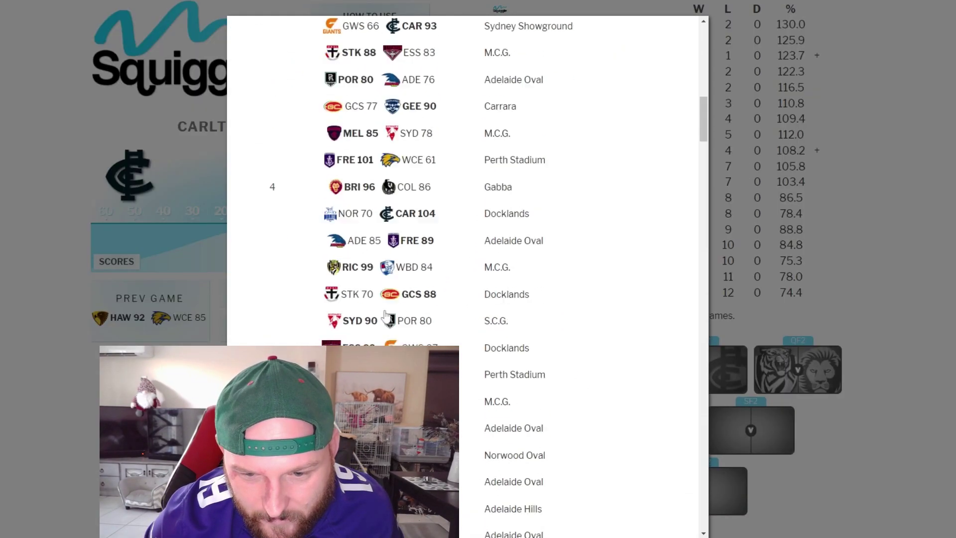
{"action": "scroll", "coordinate": [385, 315], "scroll_direction": "down", "scroll_amount": 20}
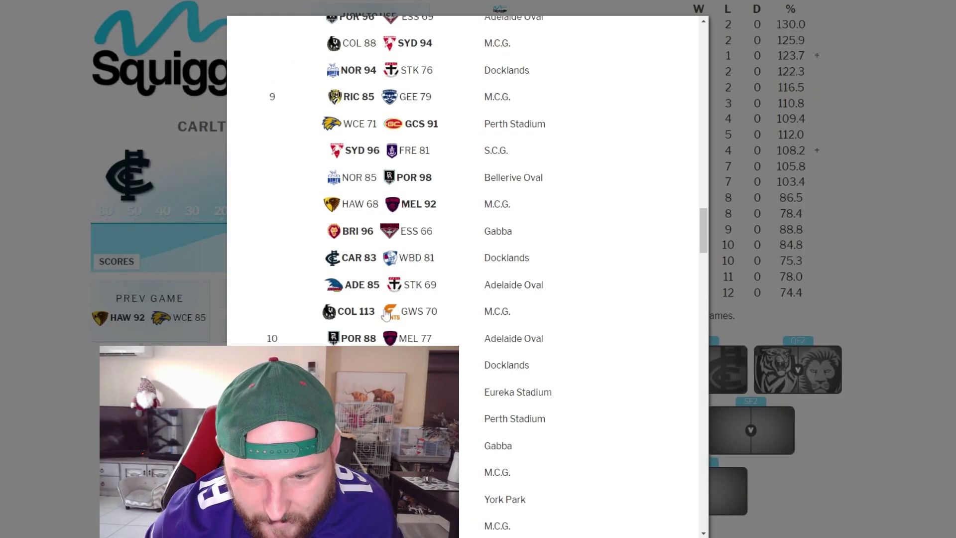
{"action": "scroll", "coordinate": [386, 315], "scroll_direction": "down", "scroll_amount": 18}
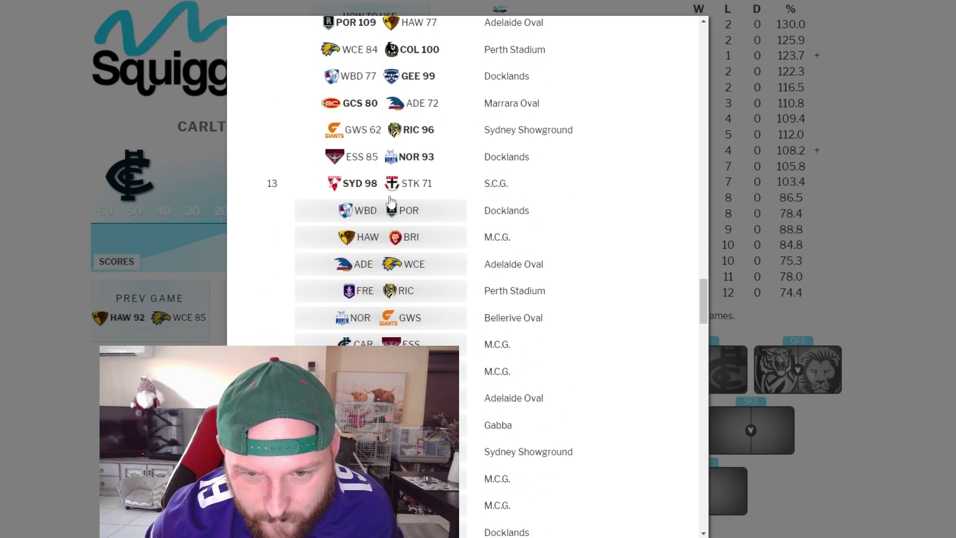
{"action": "scroll", "coordinate": [404, 213], "scroll_direction": "up", "scroll_amount": 20}
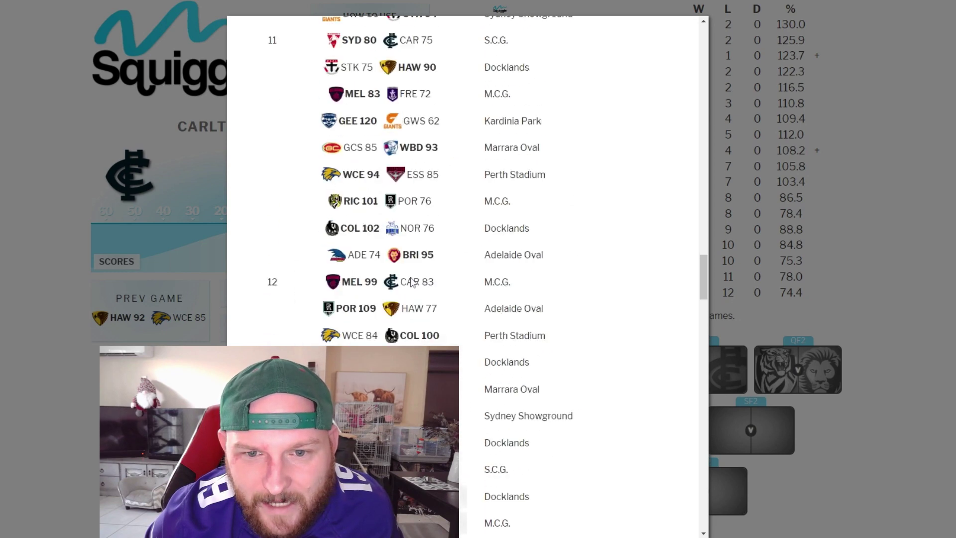
{"action": "scroll", "coordinate": [413, 276], "scroll_direction": "up", "scroll_amount": 20}
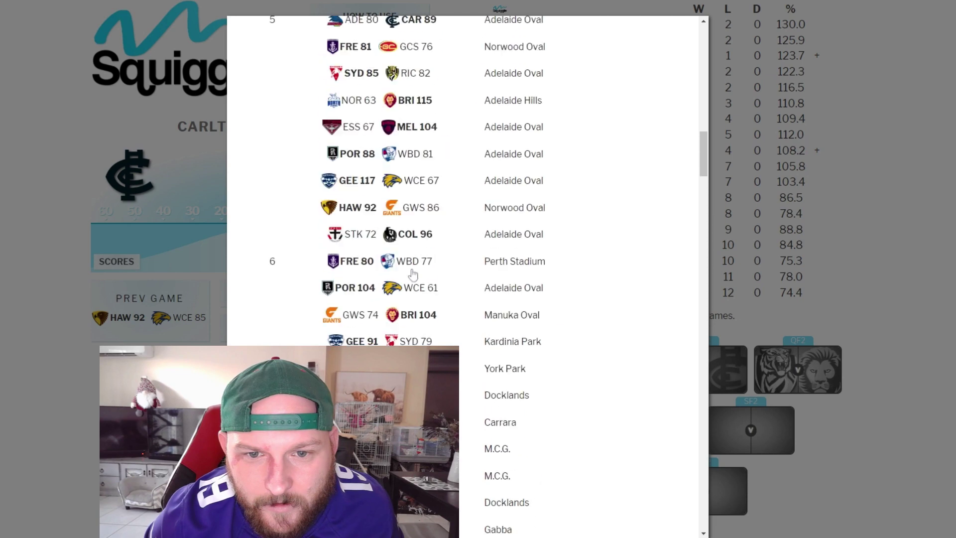
{"action": "scroll", "coordinate": [409, 270], "scroll_direction": "up", "scroll_amount": 5}
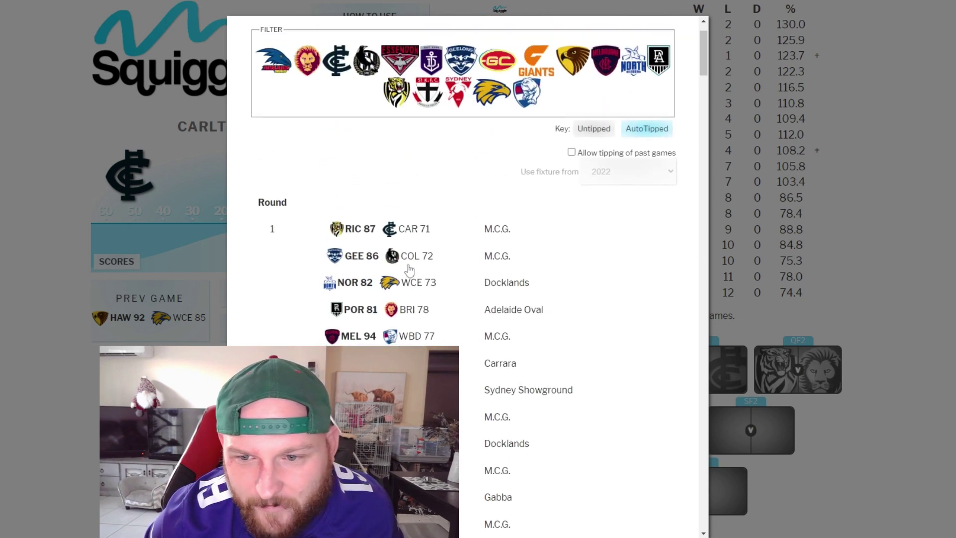
{"action": "scroll", "coordinate": [409, 270], "scroll_direction": "down", "scroll_amount": 7}
{"action": "scroll", "coordinate": [409, 276], "scroll_direction": "up", "scroll_amount": 6}
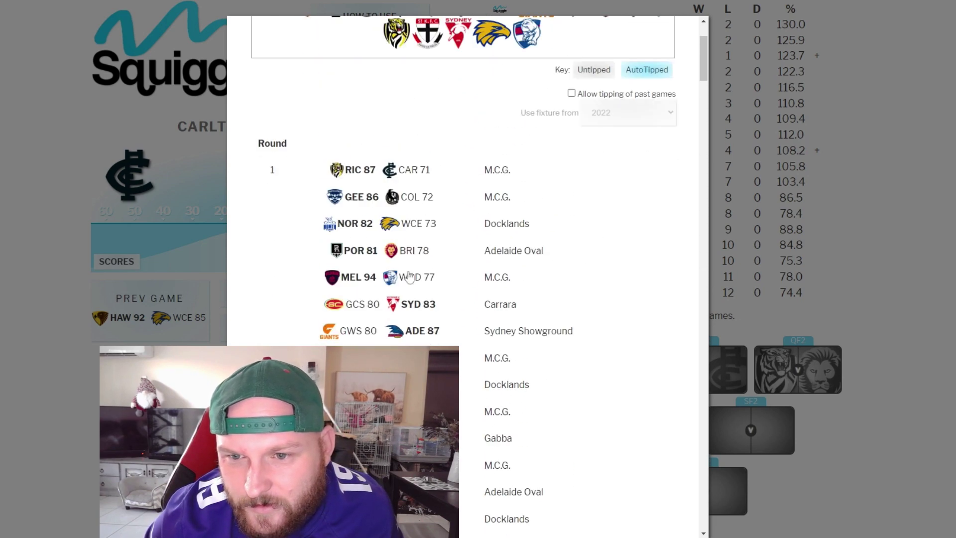
{"action": "scroll", "coordinate": [409, 276], "scroll_direction": "down", "scroll_amount": 20}
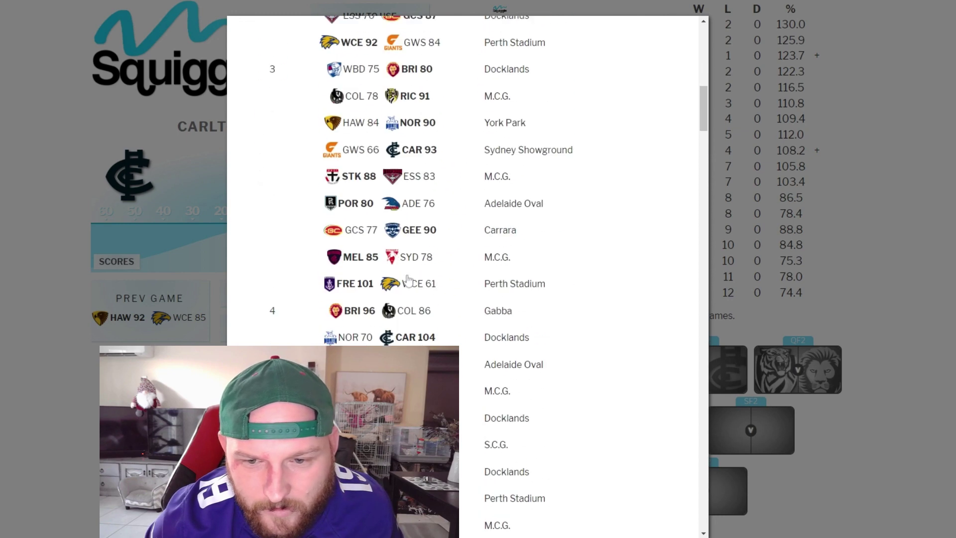
{"action": "scroll", "coordinate": [409, 282], "scroll_direction": "down", "scroll_amount": 20}
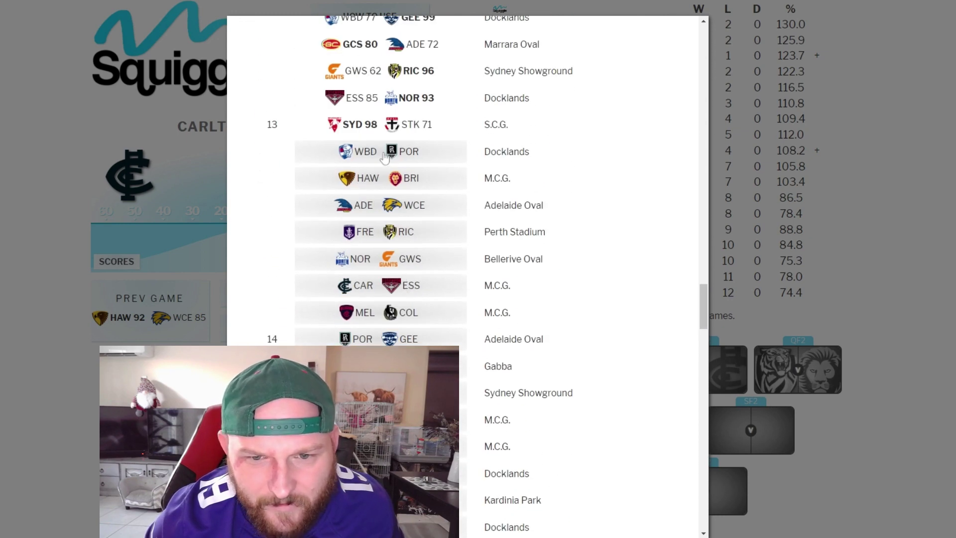
Step: Go back to Essendon v North Melbourne by way of the fixture's Sydney v St Kilda game and re-tip North Melbourne by 8 points
{"action": "left_click", "coordinate": [372, 125]}
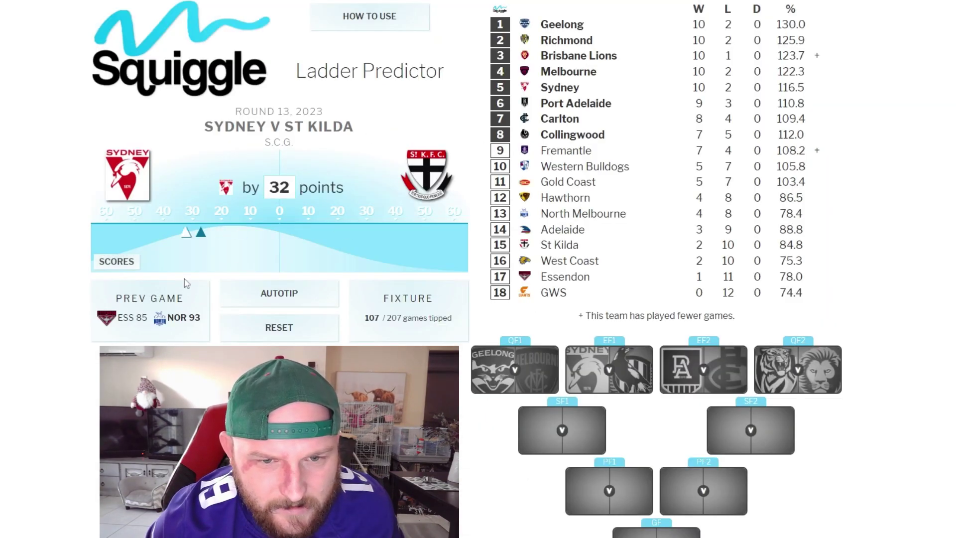
{"action": "left_click", "coordinate": [169, 319]}
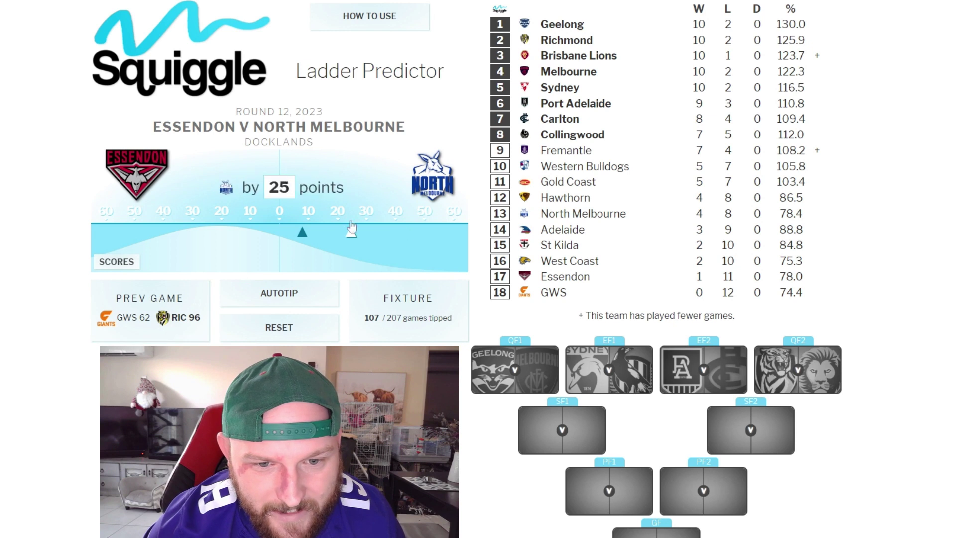
{"action": "left_click", "coordinate": [303, 235]}
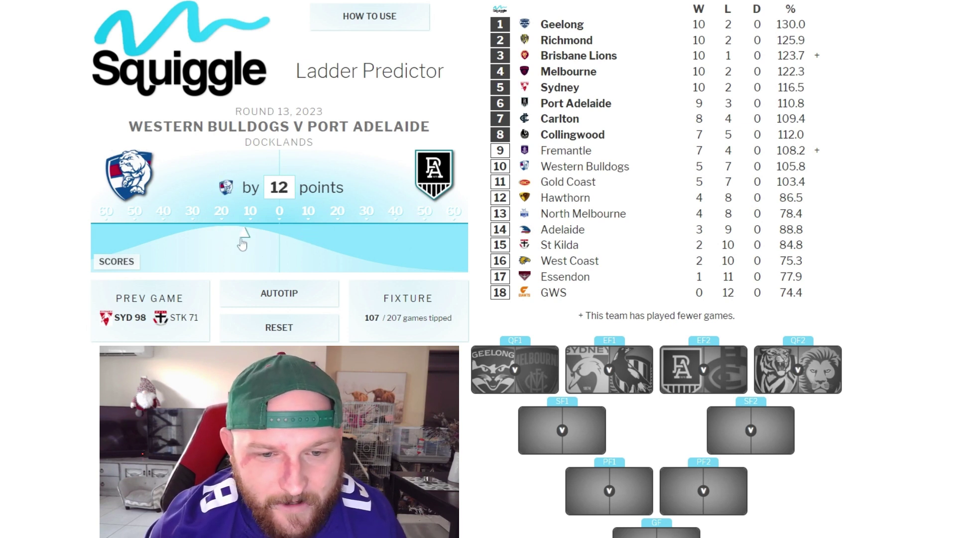
Step: In Round 13, tip Western Bulldogs by 6 points over Port Adelaide, Brisbane Lions by 36 over Hawthorn and Adelaide by 24 over West Coast
{"action": "left_click", "coordinate": [262, 235]}
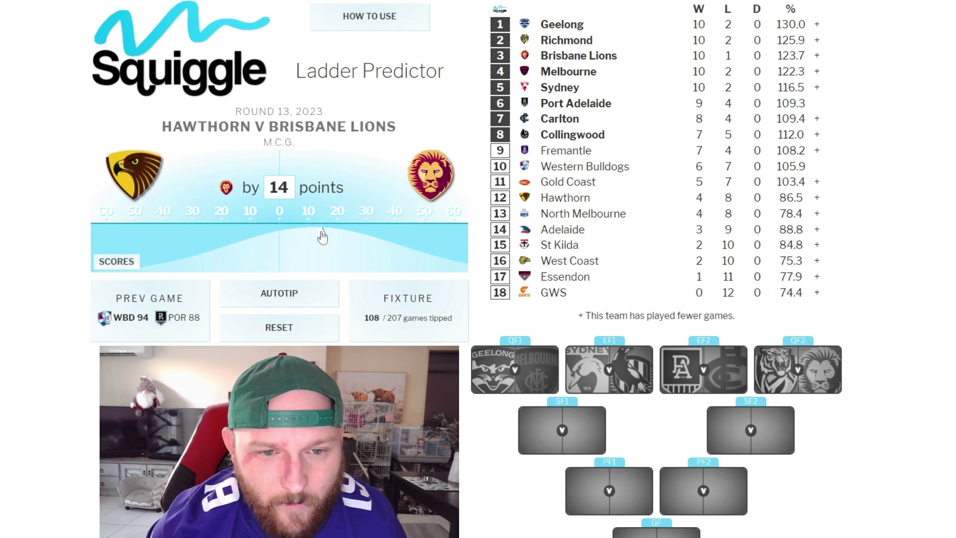
{"action": "left_click", "coordinate": [384, 235]}
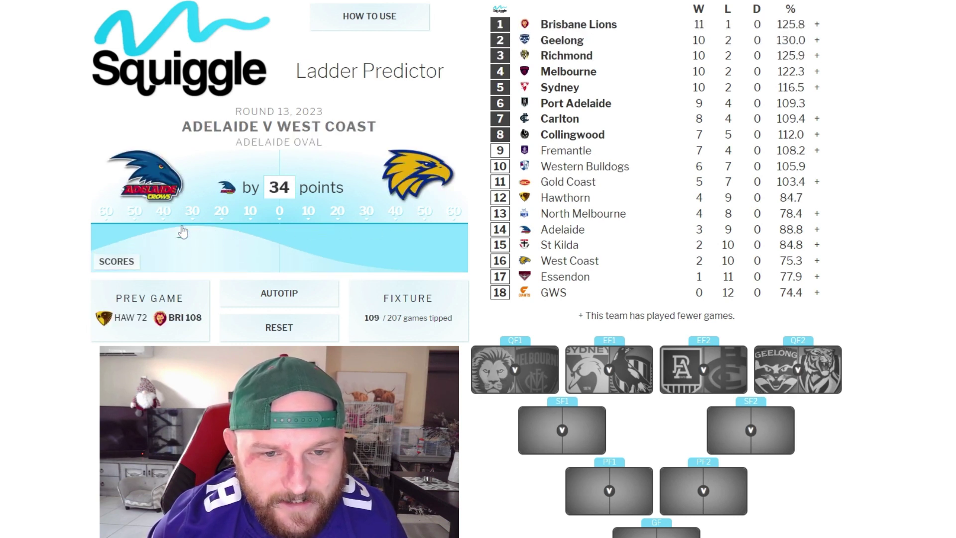
{"action": "left_click", "coordinate": [210, 233]}
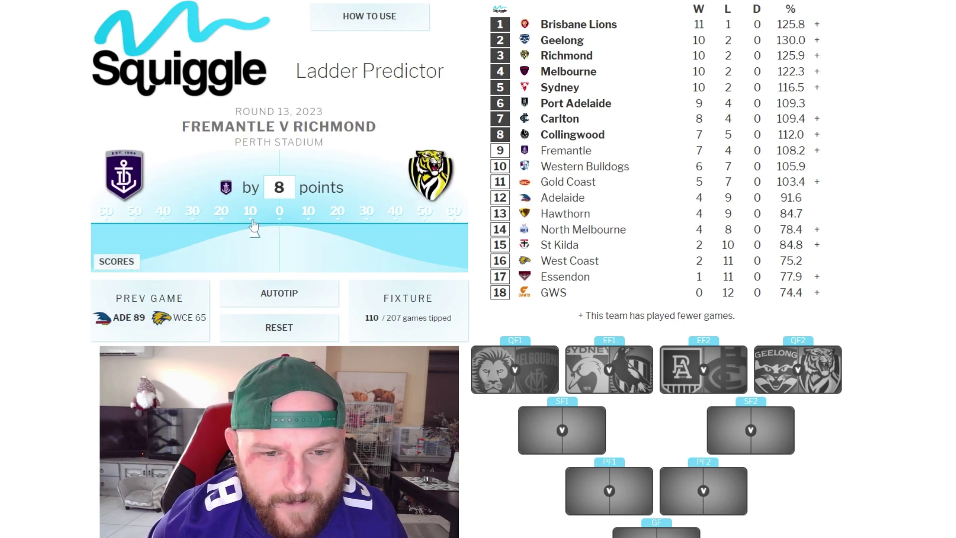
Step: Tip Fremantle to beat Richmond by 10 points in Round 13 and revise the margin to 5 points
{"action": "left_click", "coordinate": [252, 226]}
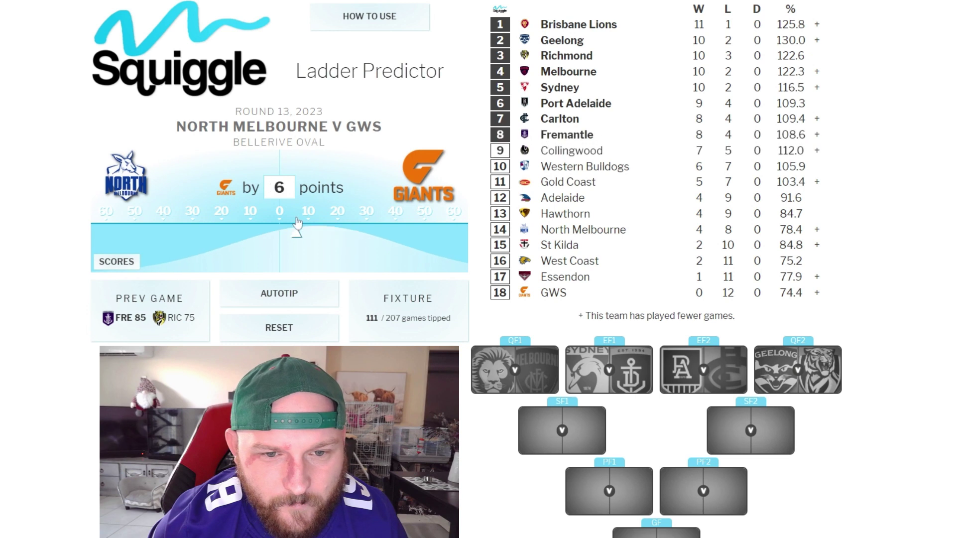
{"action": "left_click", "coordinate": [147, 311]}
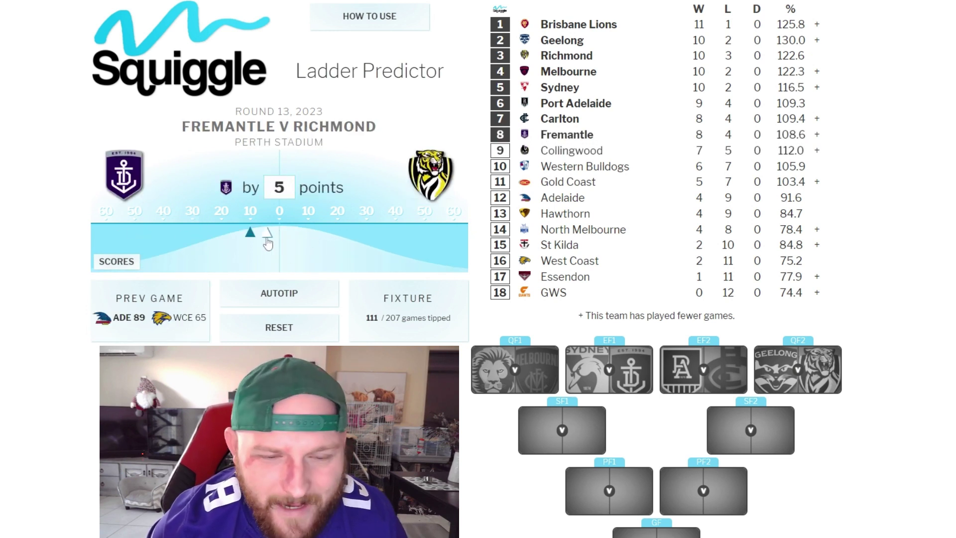
{"action": "left_click", "coordinate": [265, 243]}
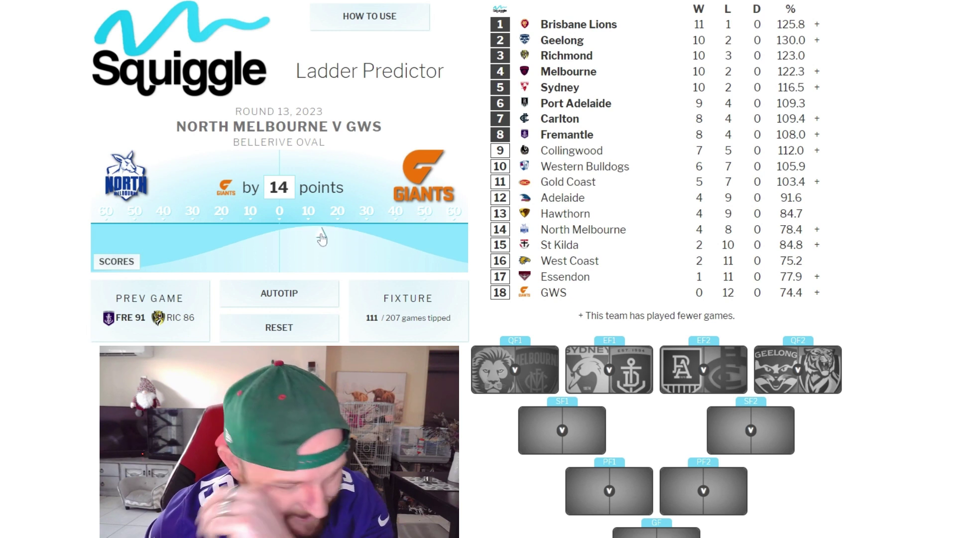
Step: Finish Round 13 by tipping North Melbourne by 10 points, Carlton by 36 and Melbourne by 7, and tip Geelong by 6 in Round 14
{"action": "left_click", "coordinate": [249, 230]}
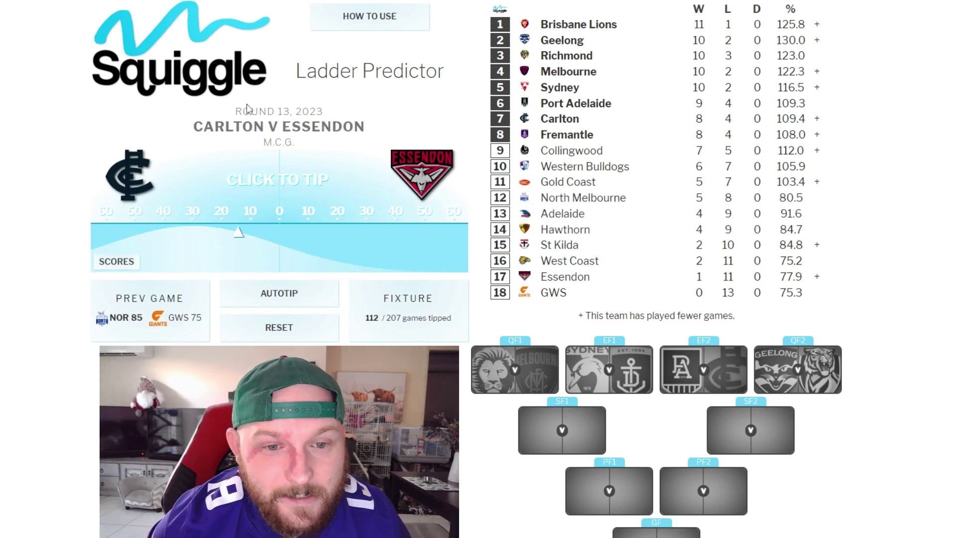
{"action": "left_click", "coordinate": [178, 256]}
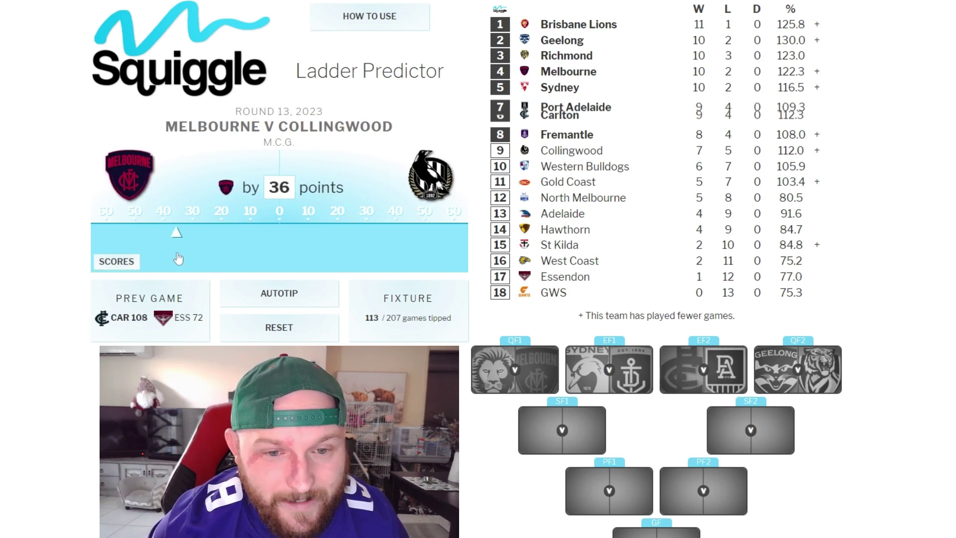
{"action": "left_click_drag", "start_coordinate": [245, 250], "coordinate": [261, 249]}
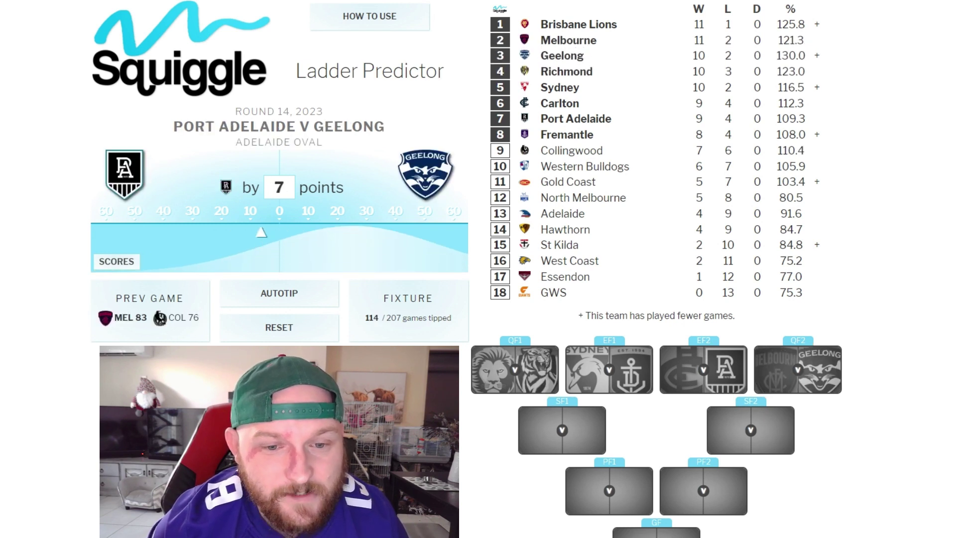
{"action": "left_click_drag", "start_coordinate": [261, 250], "coordinate": [299, 252]}
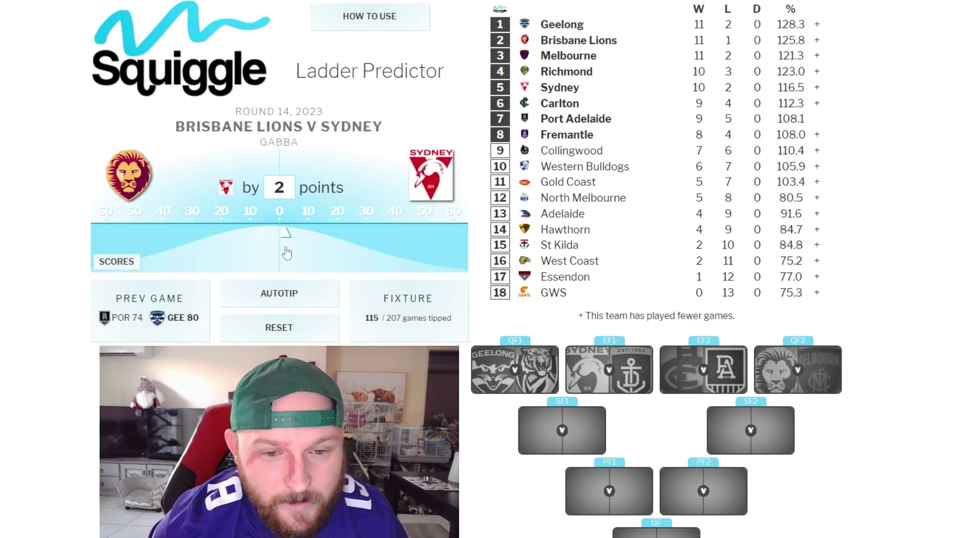
Step: Finish Round 14 by tipping Brisbane Lions by 8 points, Fremantle by 25, Richmond by 16, Carlton by 23 and Western Bulldogs by 37
{"action": "left_click", "coordinate": [257, 249]}
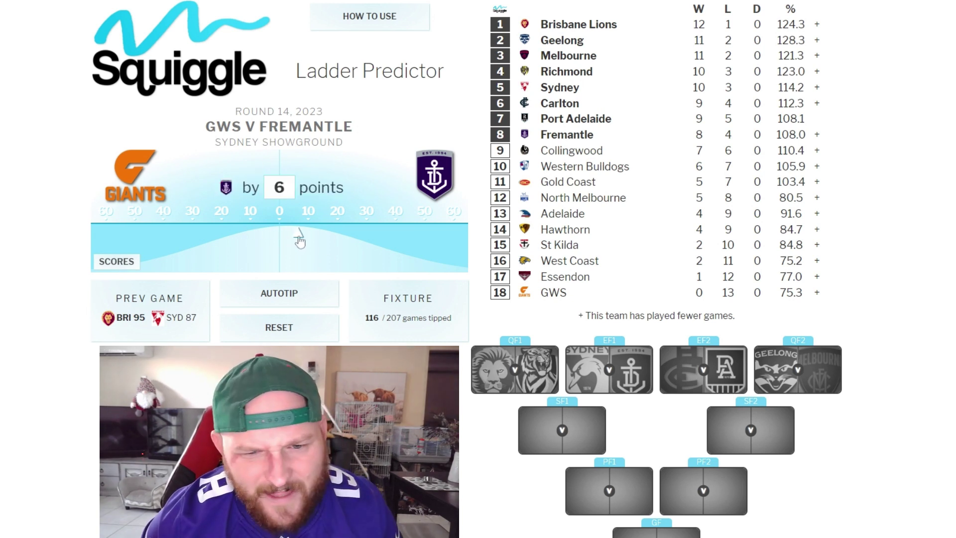
{"action": "left_click", "coordinate": [351, 237]}
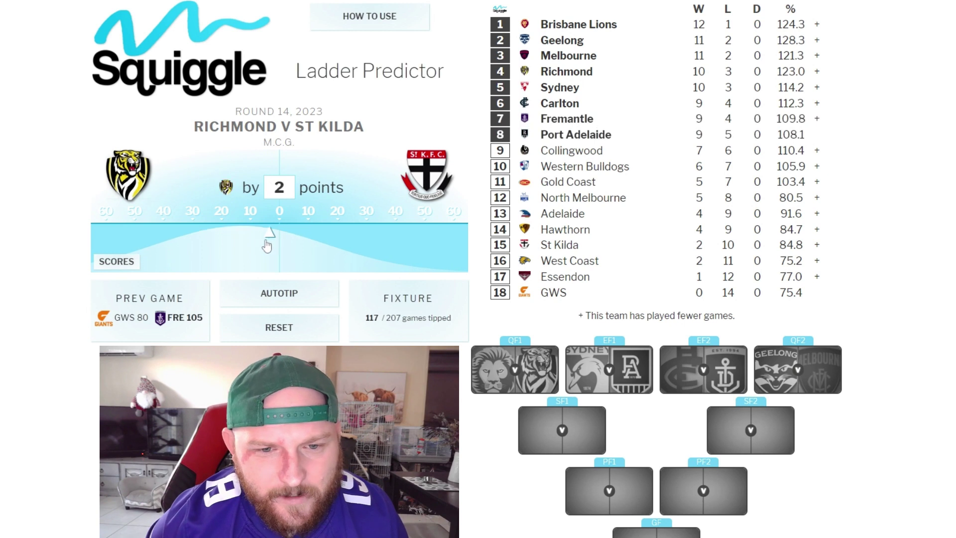
{"action": "left_click", "coordinate": [232, 233]}
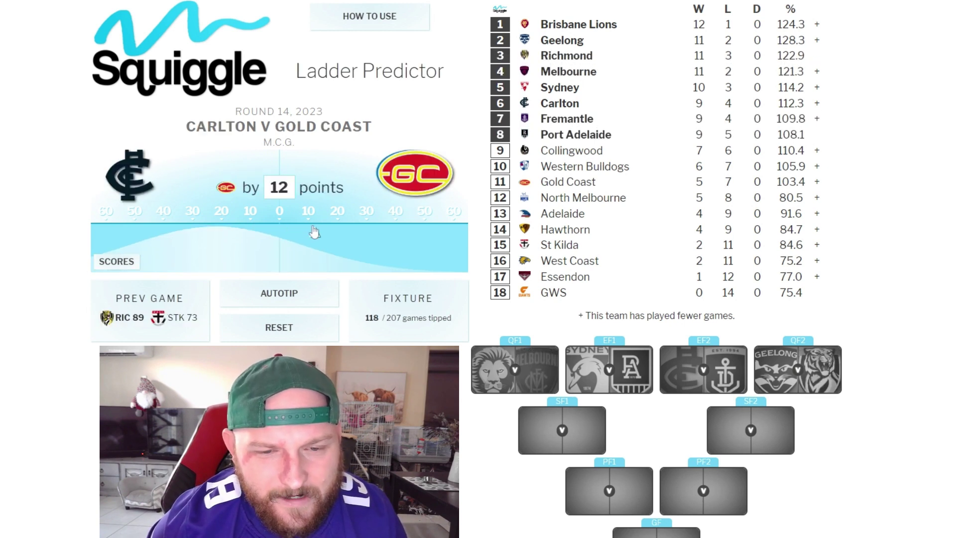
{"action": "left_click", "coordinate": [214, 235]}
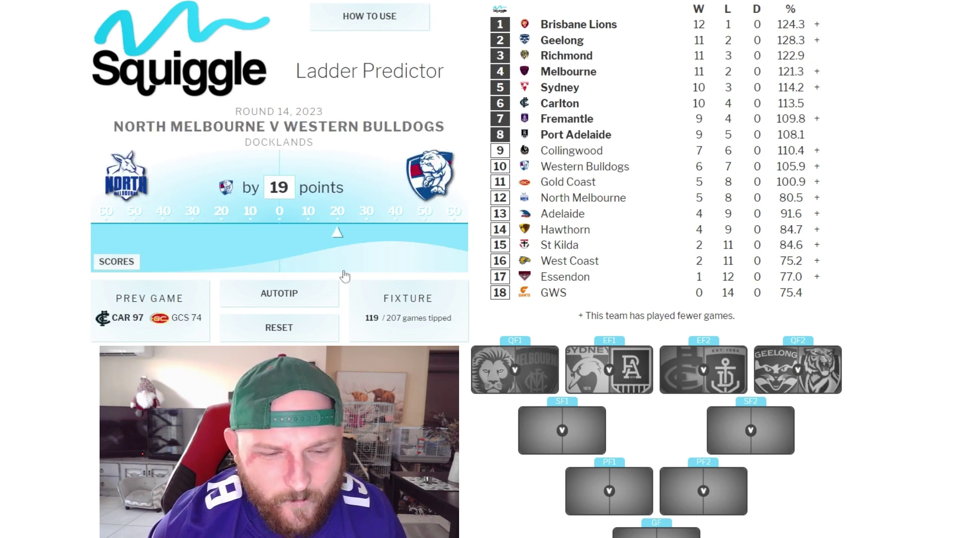
{"action": "left_click", "coordinate": [387, 238]}
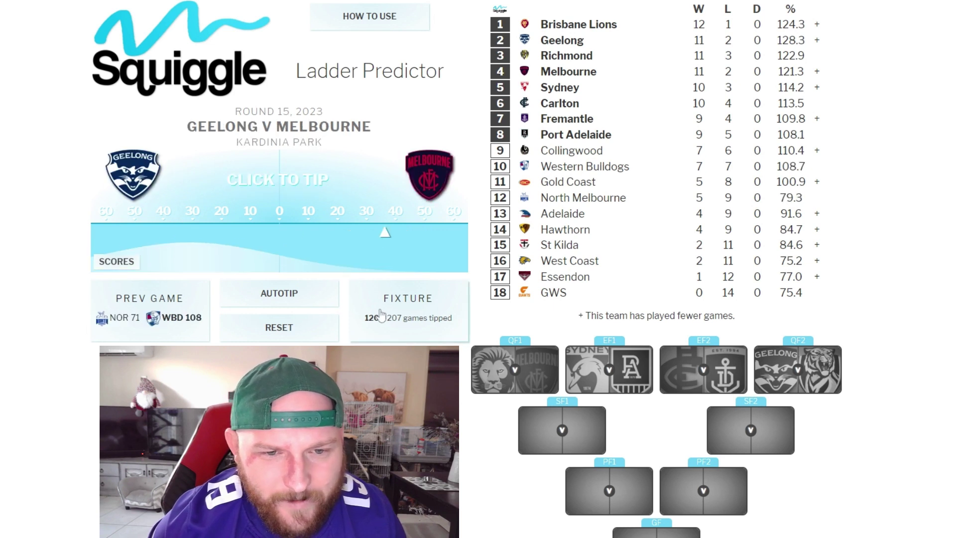
Step: In Round 15, tip Geelong by 12 points, Brisbane Lions by 21, Sydney by 43, Fremantle by 21, Collingwood by 37 and Gold Coast by 24
{"action": "left_click", "coordinate": [246, 238]}
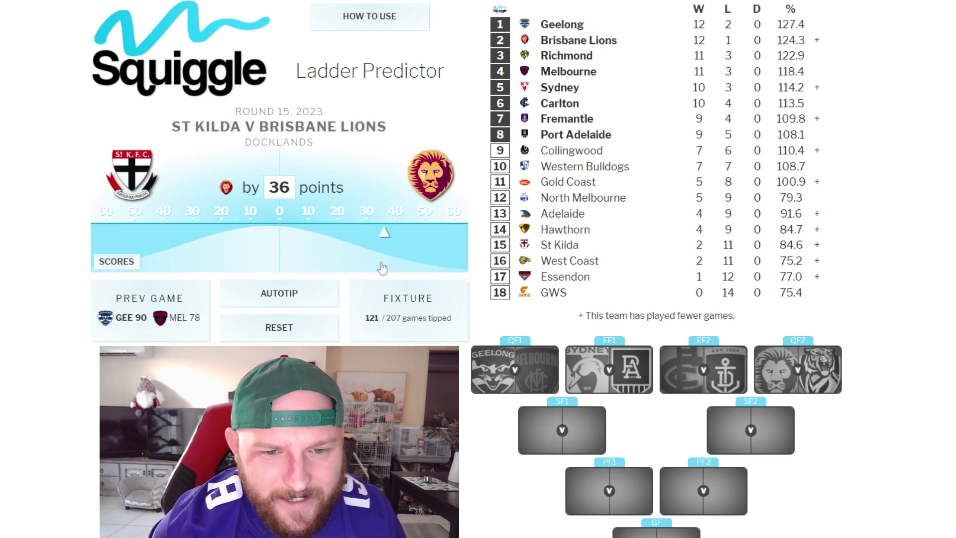
{"action": "left_click", "coordinate": [340, 258]}
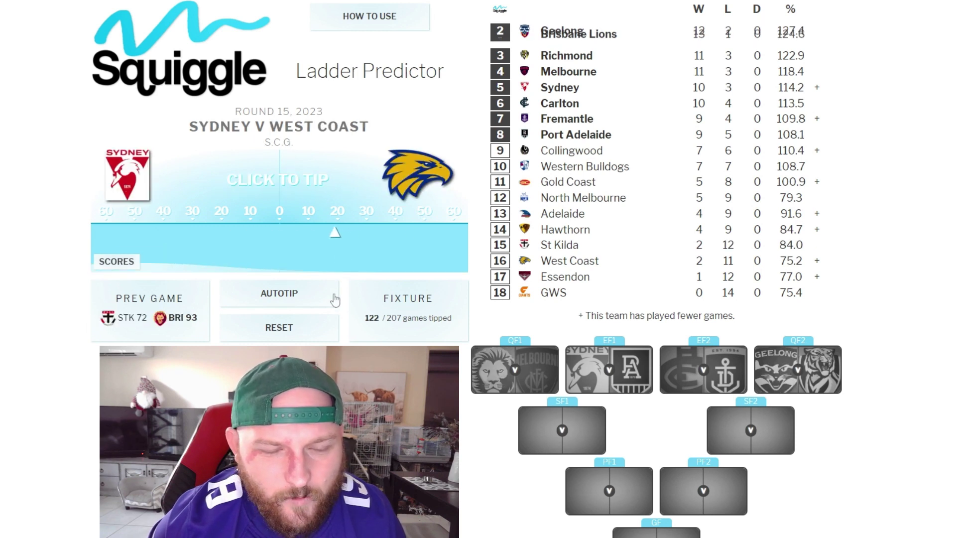
{"action": "left_click", "coordinate": [154, 241]}
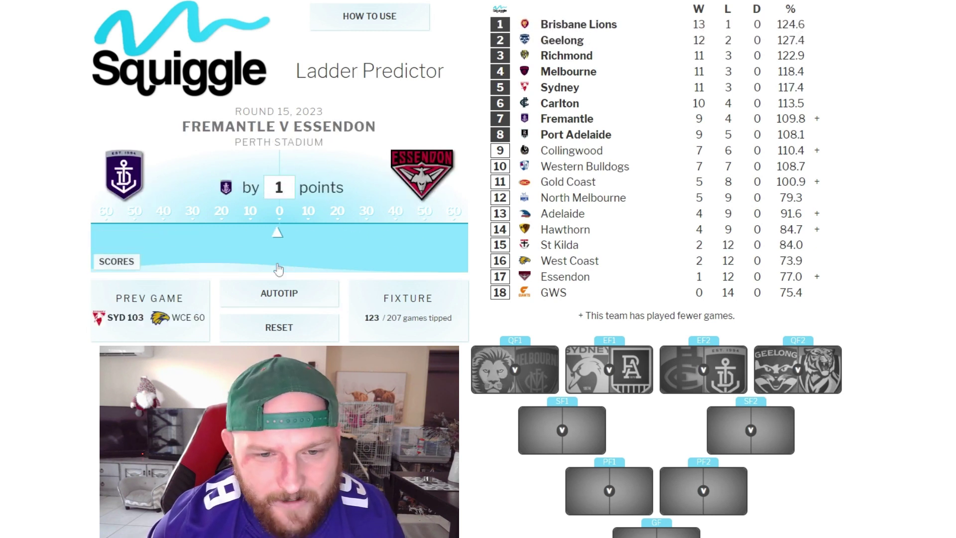
{"action": "left_click", "coordinate": [219, 259]}
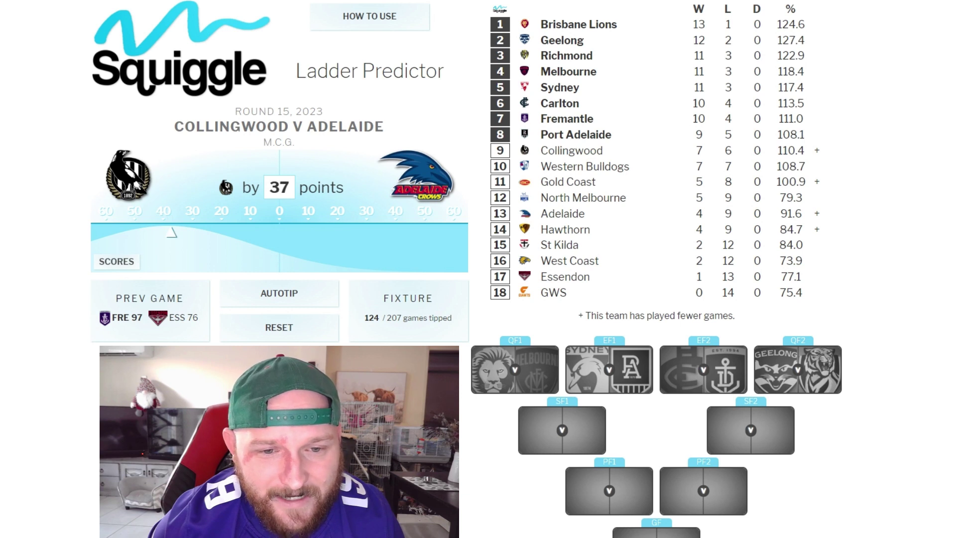
{"action": "left_click", "coordinate": [169, 232]}
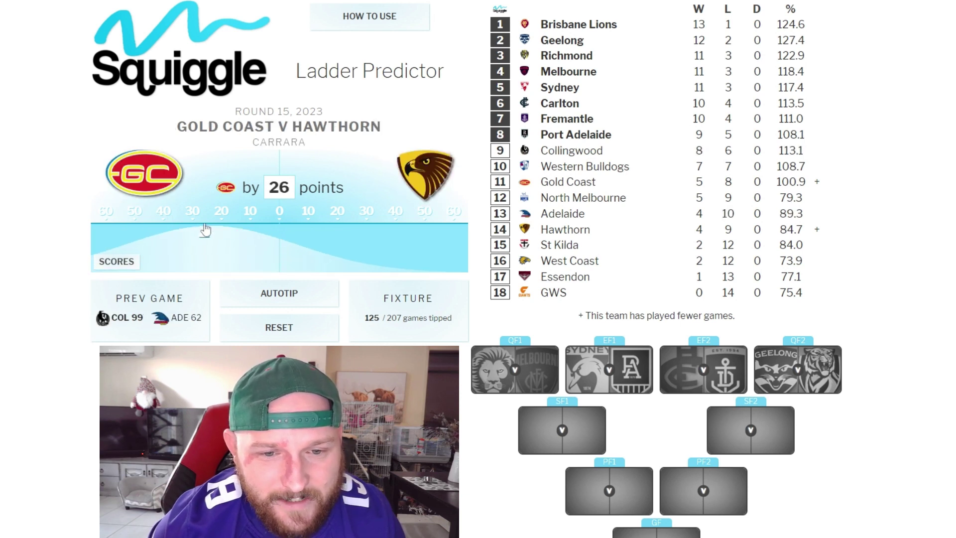
{"action": "left_click", "coordinate": [205, 230]}
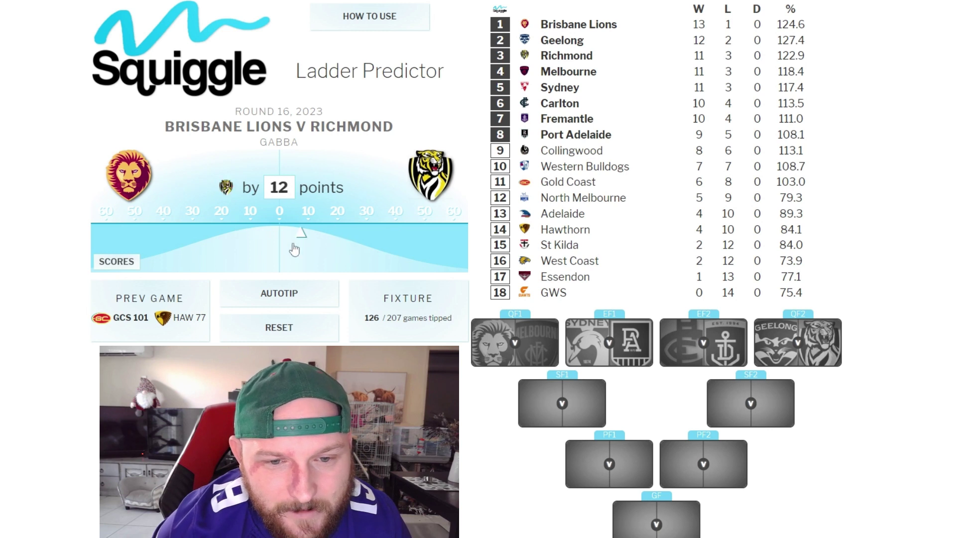
Step: In Round 16, tip Brisbane Lions by 3 points, Port Adelaide by 21, Gold Coast by 7, Carlton by 15 and Sydney by 6
{"action": "left_click", "coordinate": [271, 248]}
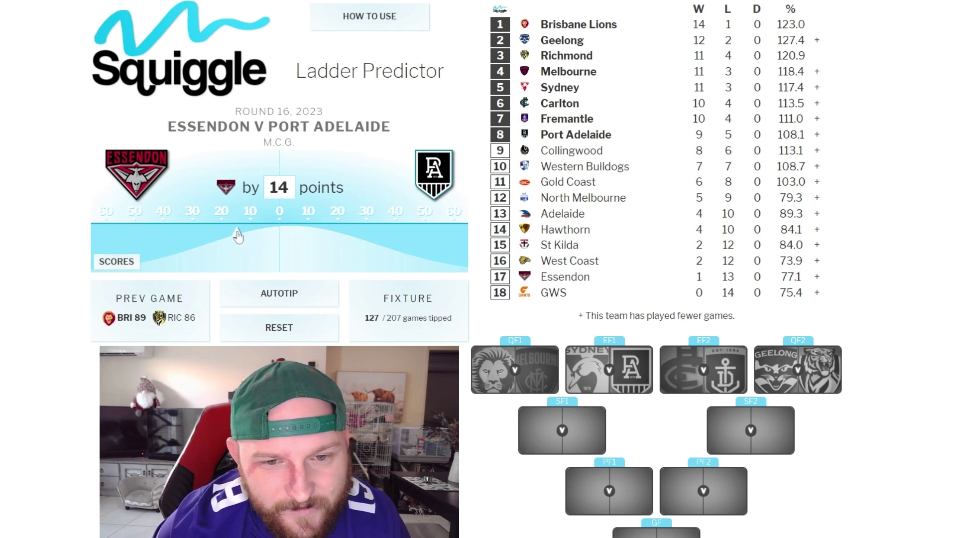
{"action": "left_click", "coordinate": [341, 234]}
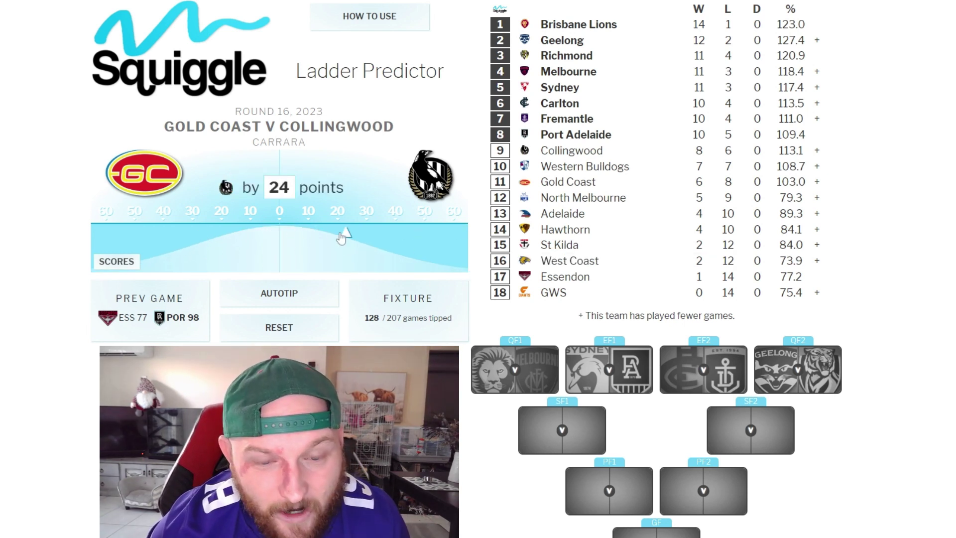
{"action": "left_click", "coordinate": [260, 235]}
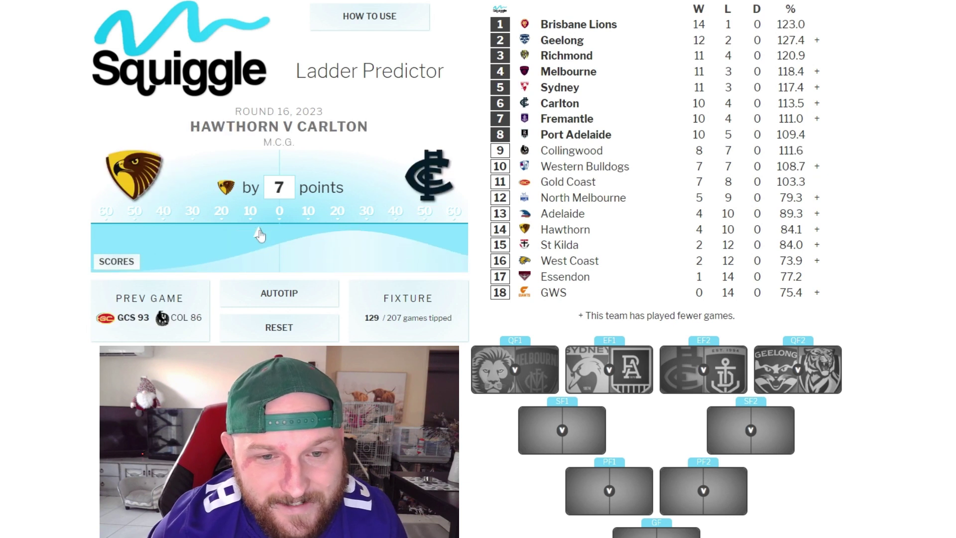
{"action": "left_click", "coordinate": [325, 232]}
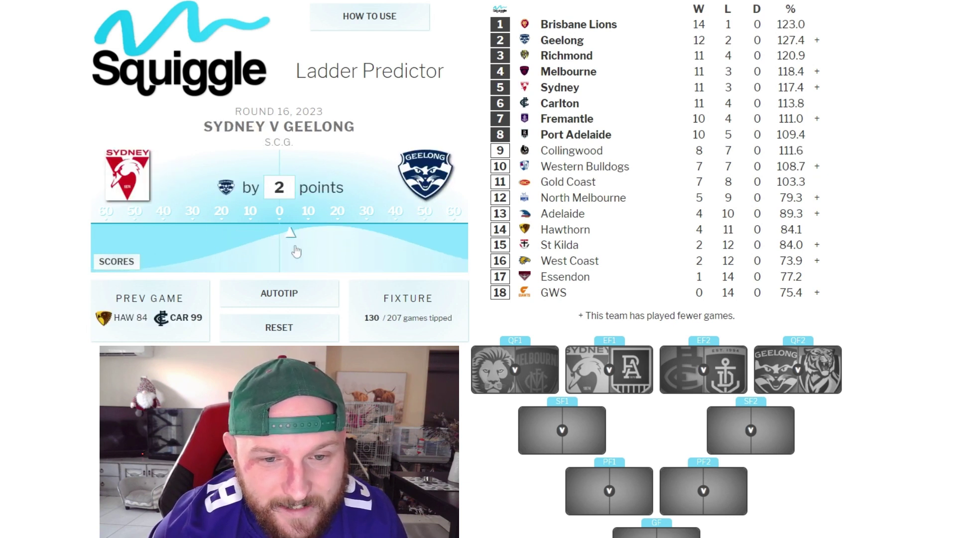
{"action": "left_click", "coordinate": [264, 243]}
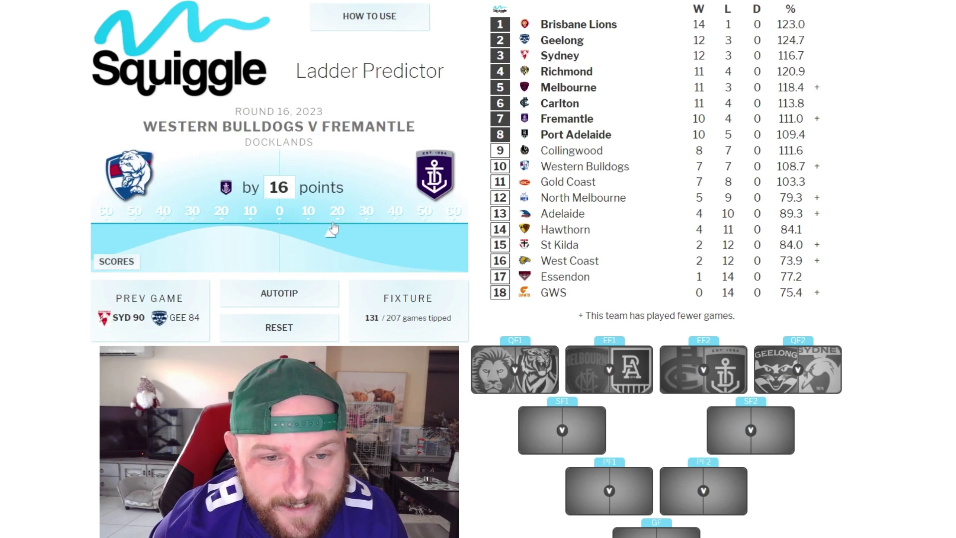
Step: Finish Round 16 by tipping Western Bulldogs by 10 points, Adelaide by 24, Melbourne by 43 and West Coast by 7
{"action": "left_click", "coordinate": [250, 228]}
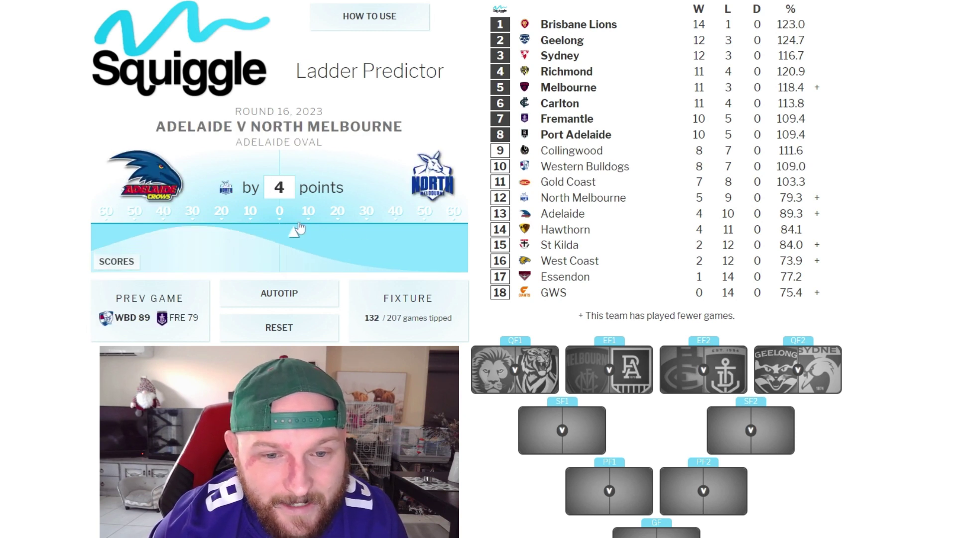
{"action": "left_click", "coordinate": [210, 228]}
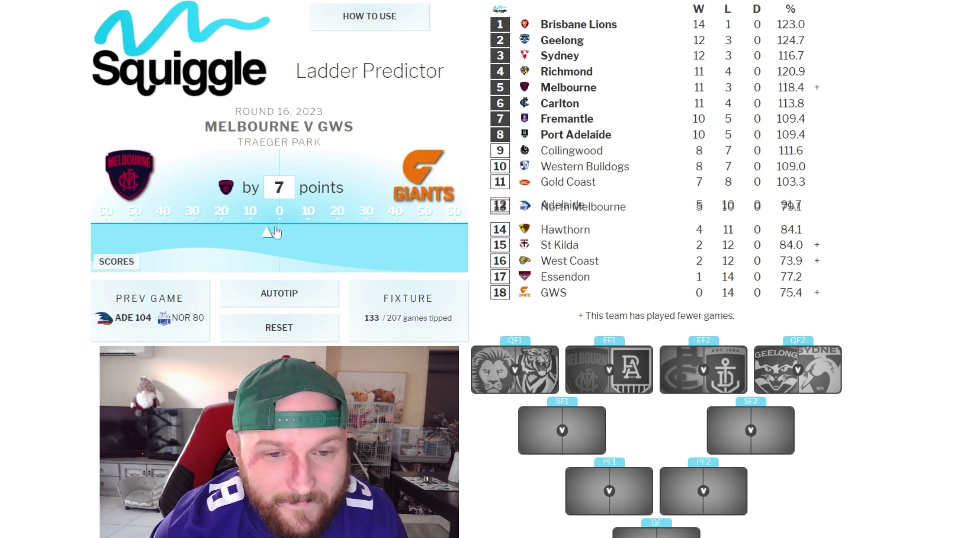
{"action": "left_click", "coordinate": [156, 226]}
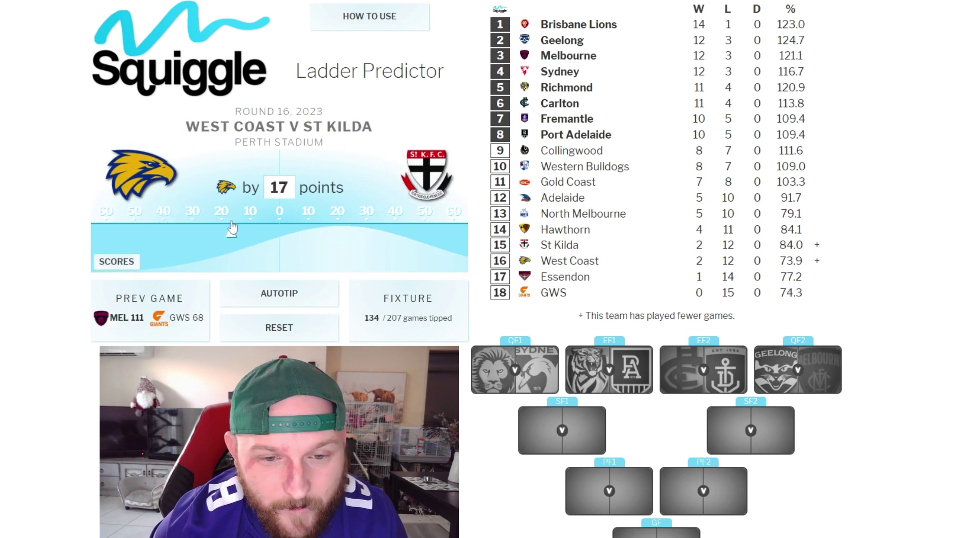
{"action": "left_click", "coordinate": [262, 228]}
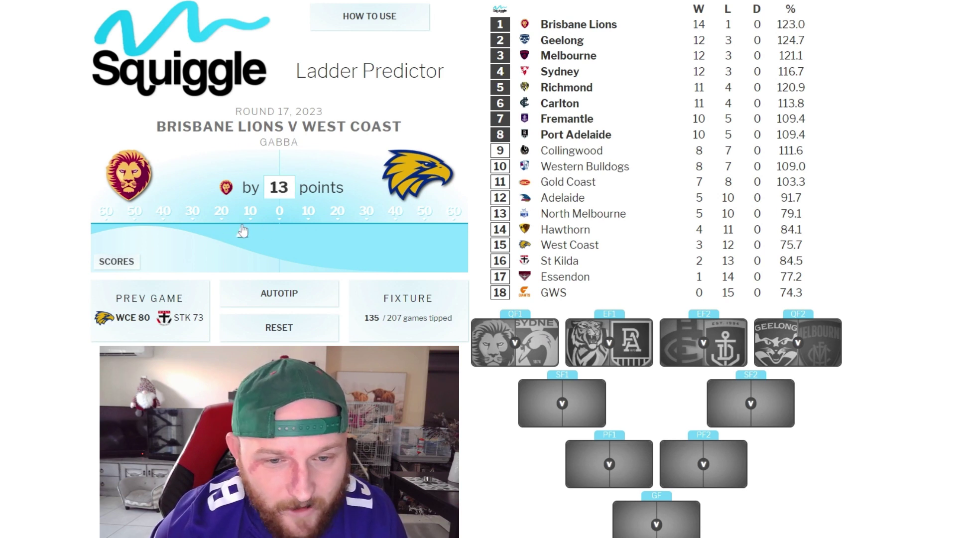
Step: In Round 17, tip Brisbane Lions by 37 points, Adelaide by 5, Geelong by 55, GWS by 5 and Richmond by 10
{"action": "left_click", "coordinate": [170, 227]}
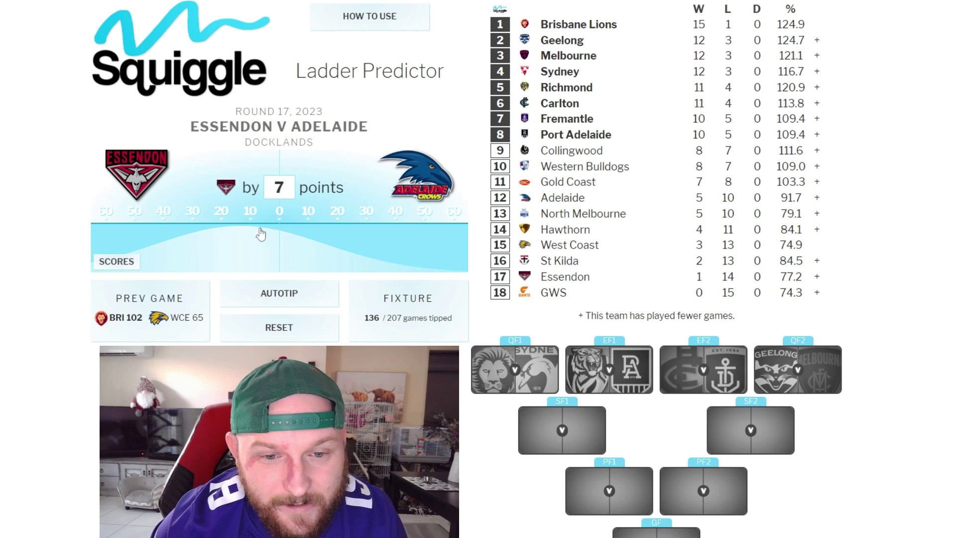
{"action": "left_click", "coordinate": [295, 233]}
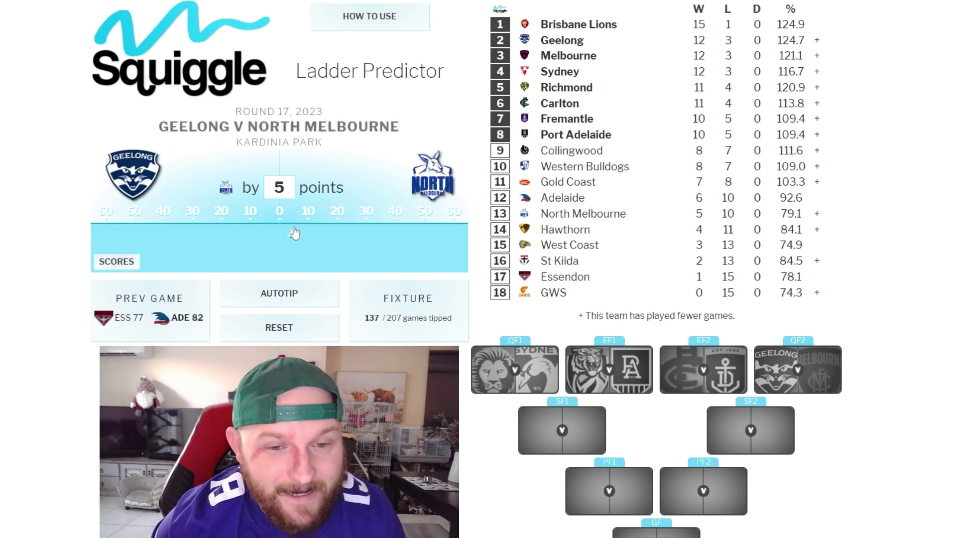
{"action": "left_click", "coordinate": [130, 236]}
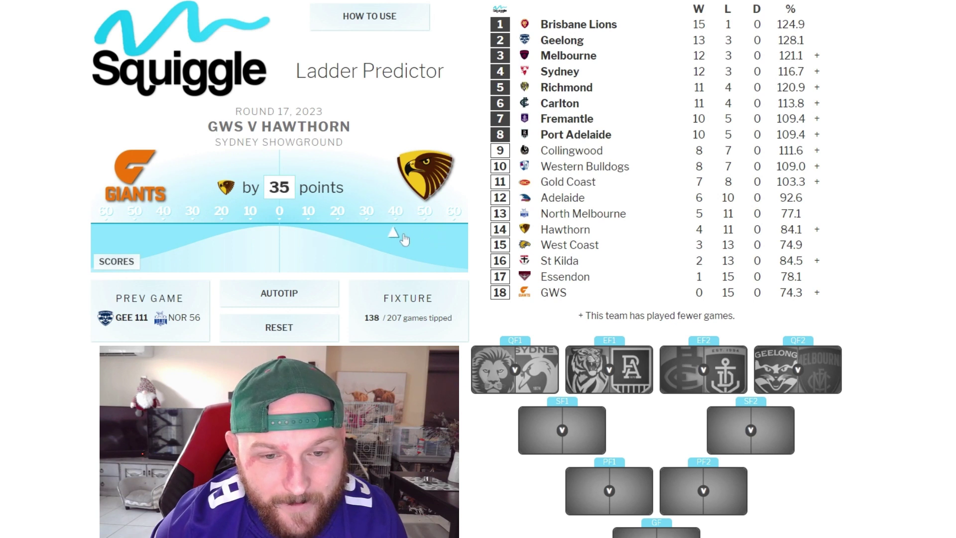
{"action": "left_click", "coordinate": [264, 235]}
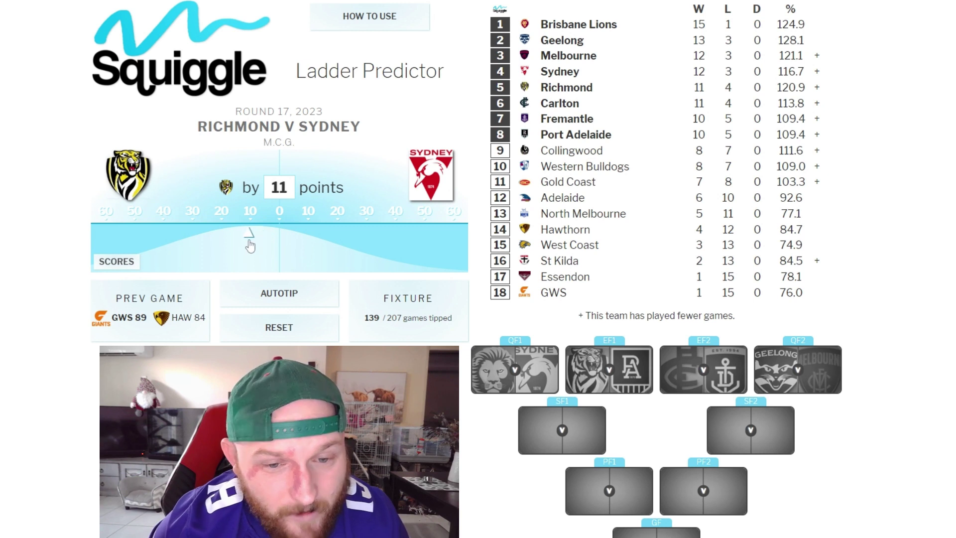
{"action": "left_click", "coordinate": [250, 242]}
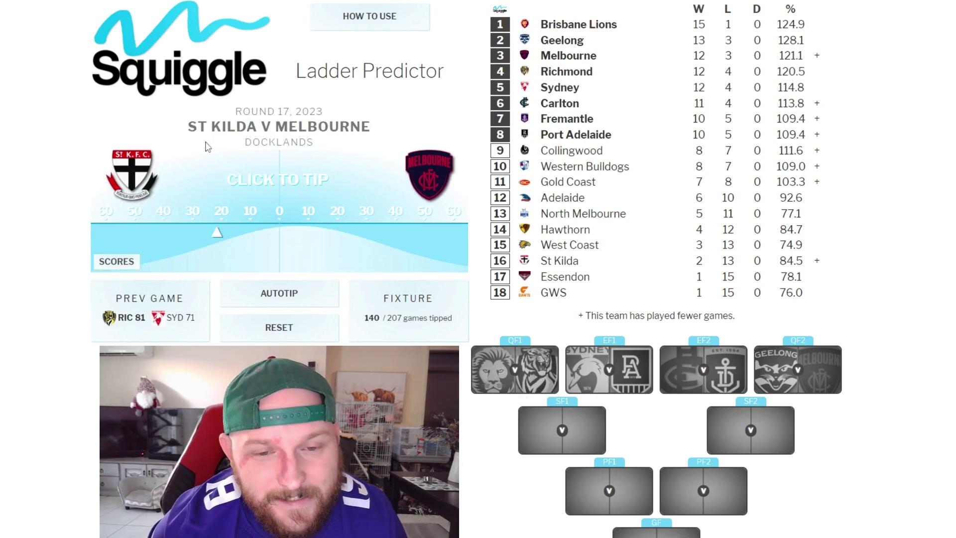
Step: Finish Round 17 by tipping Melbourne by 26 points, Western Bulldogs by 10, Port Adelaide by 7 and Fremantle by 9
{"action": "left_click", "coordinate": [357, 241]}
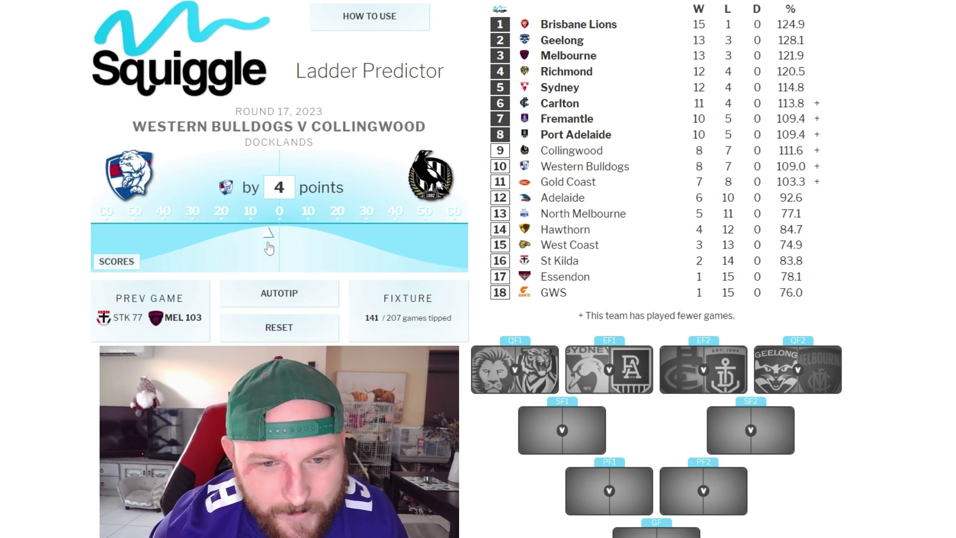
{"action": "left_click", "coordinate": [250, 248]}
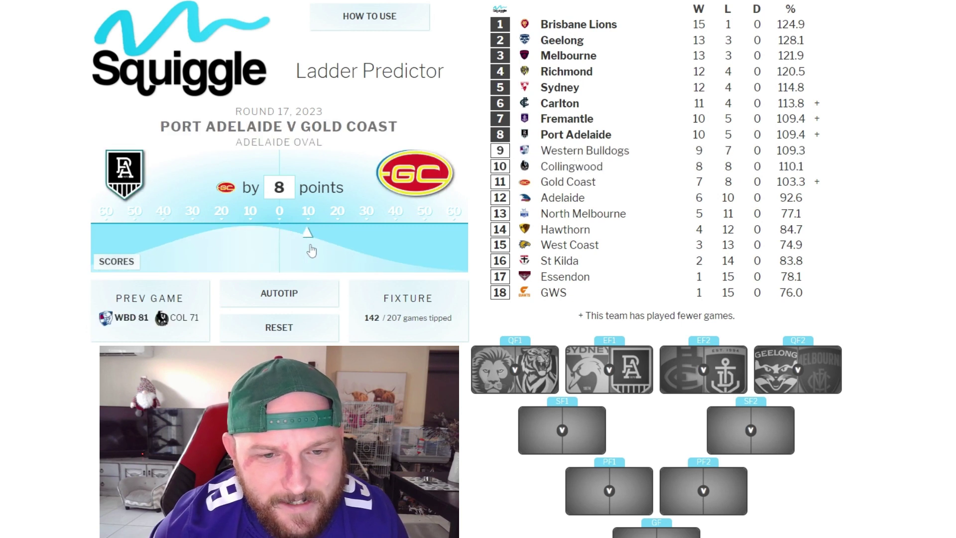
{"action": "left_click", "coordinate": [260, 247]}
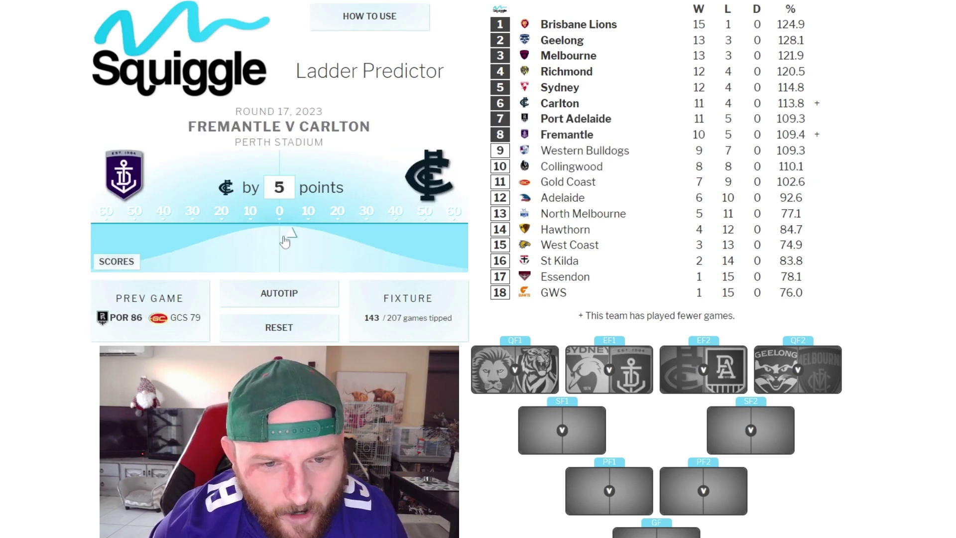
{"action": "left_click", "coordinate": [255, 235]}
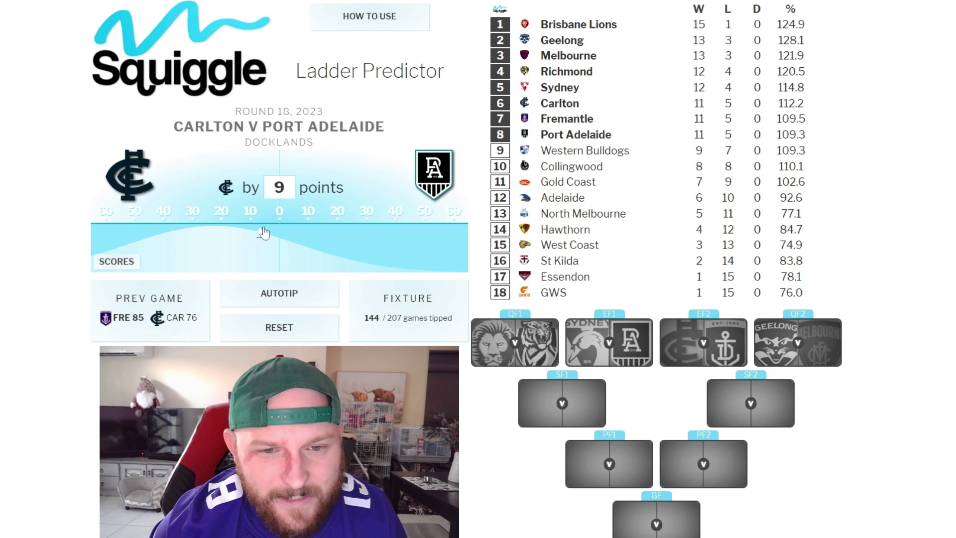
Step: In Round 18, tip Carlton by 20 points, Collingwood by 14, Geelong by 60, Gold Coast by 30, Melbourne by 7 and North Melbourne by 10
{"action": "left_click", "coordinate": [221, 231]}
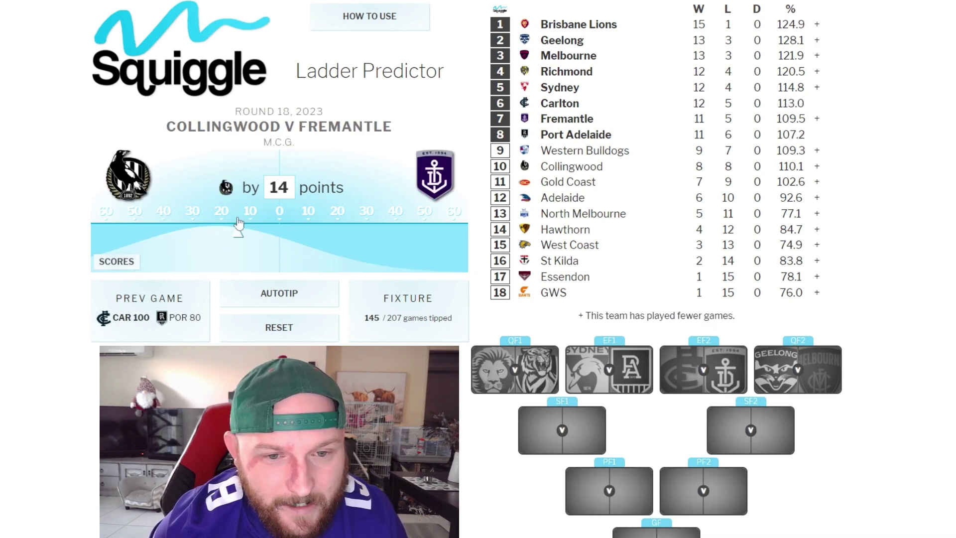
{"action": "left_click", "coordinate": [239, 223]}
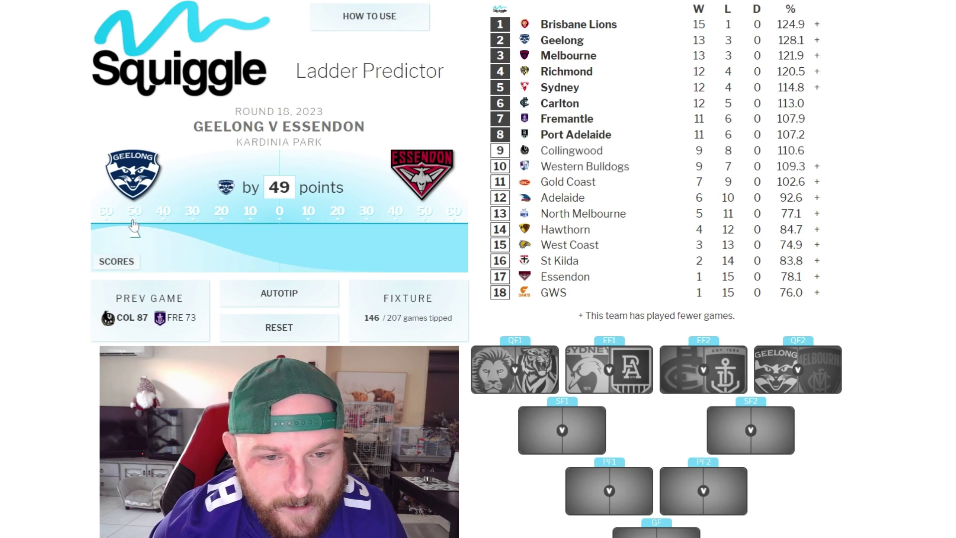
{"action": "left_click", "coordinate": [106, 228]}
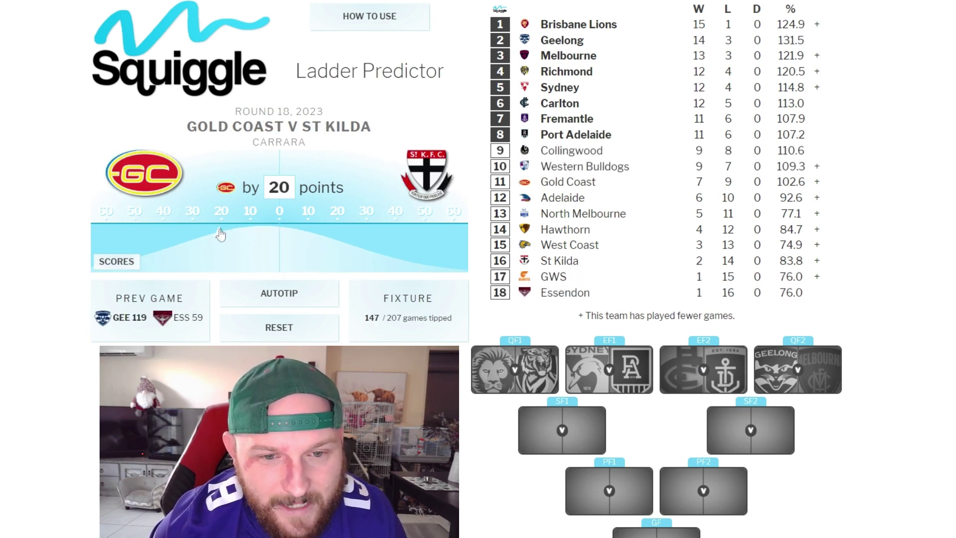
{"action": "left_click", "coordinate": [191, 237]}
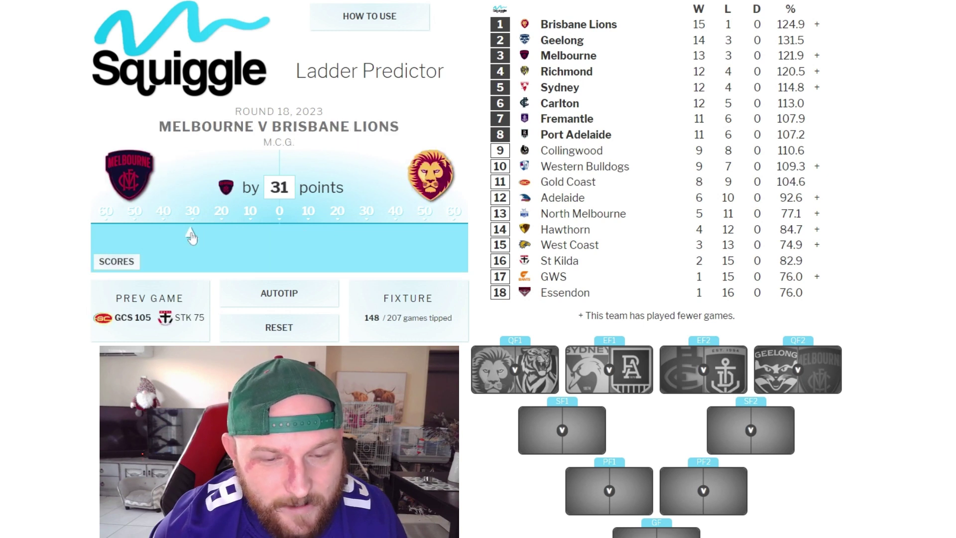
{"action": "left_click", "coordinate": [258, 235]}
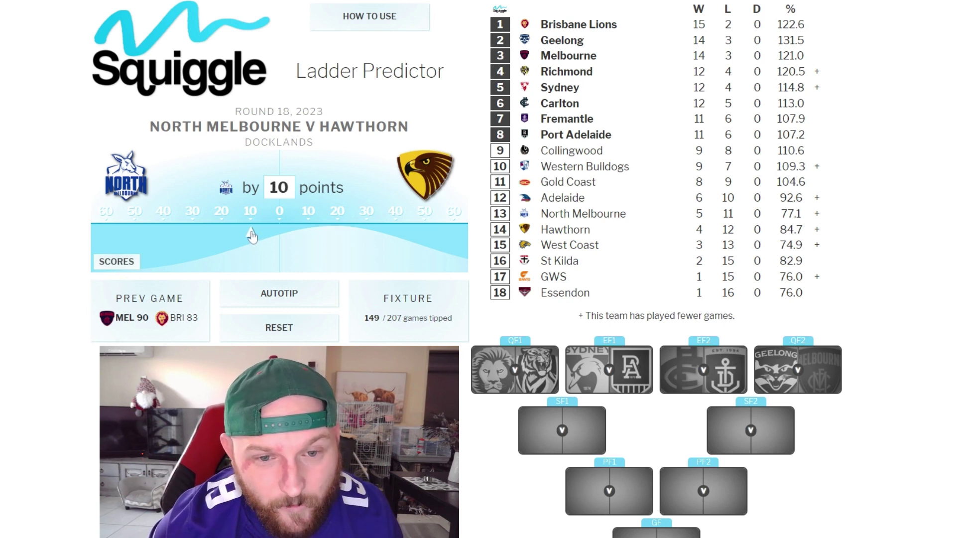
{"action": "left_click", "coordinate": [251, 230]}
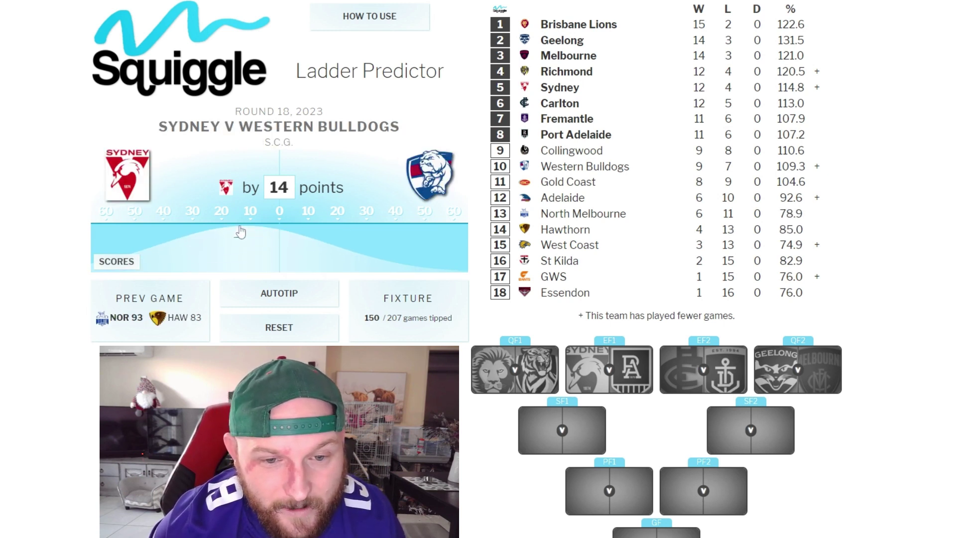
Step: Finish Round 18 by tipping Sydney by 9 points, Adelaide by 16 and Richmond by 37
{"action": "left_click", "coordinate": [251, 231]}
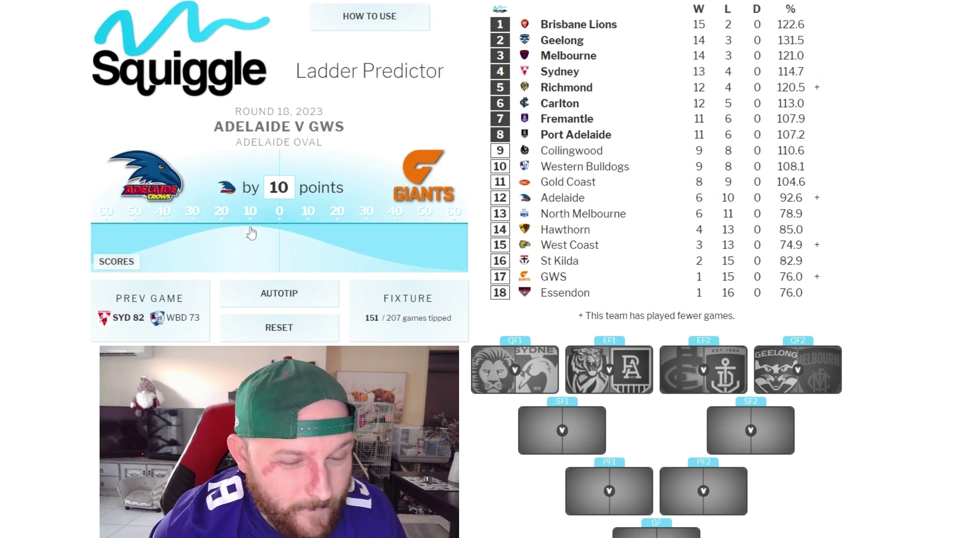
{"action": "left_click", "coordinate": [233, 229]}
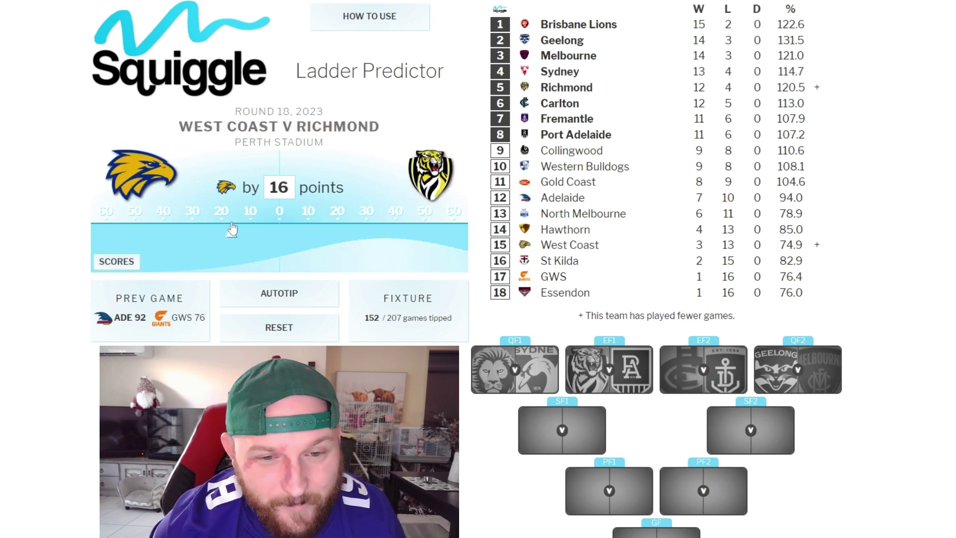
{"action": "left_click", "coordinate": [386, 231]}
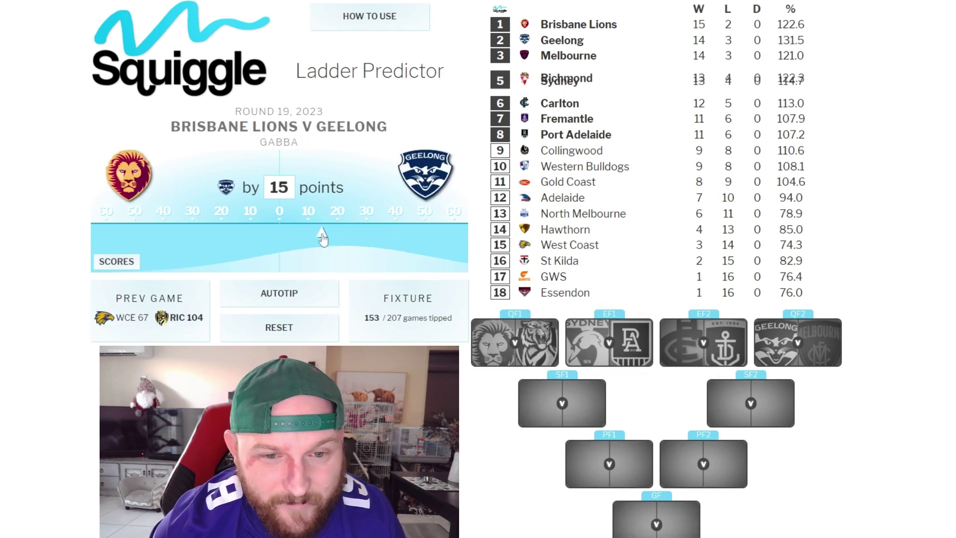
Step: In Round 19, tip Brisbane Lions by 6 points, Carlton by 40, Western Bulldogs by 32, Gold Coast by 25 and Melbourne by 21
{"action": "left_click", "coordinate": [262, 233]}
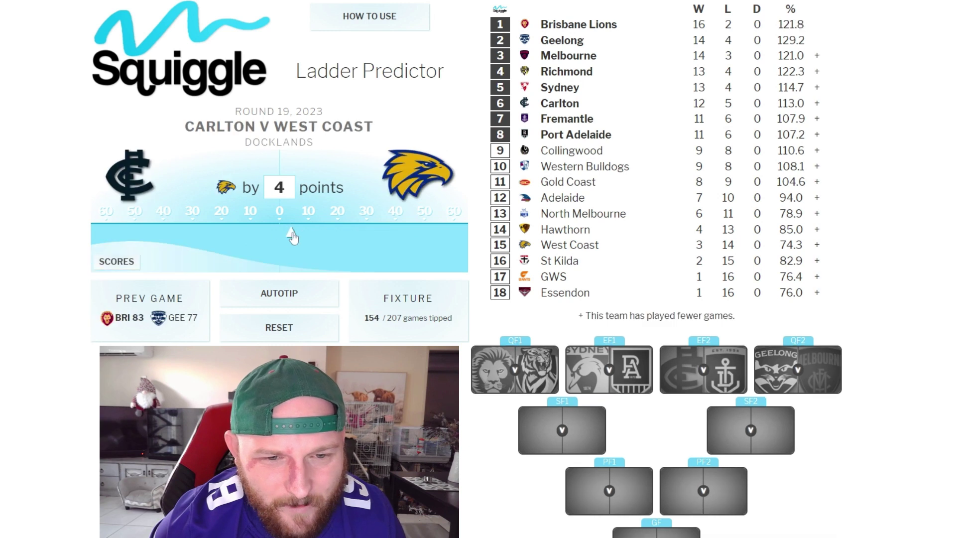
{"action": "left_click", "coordinate": [164, 237]}
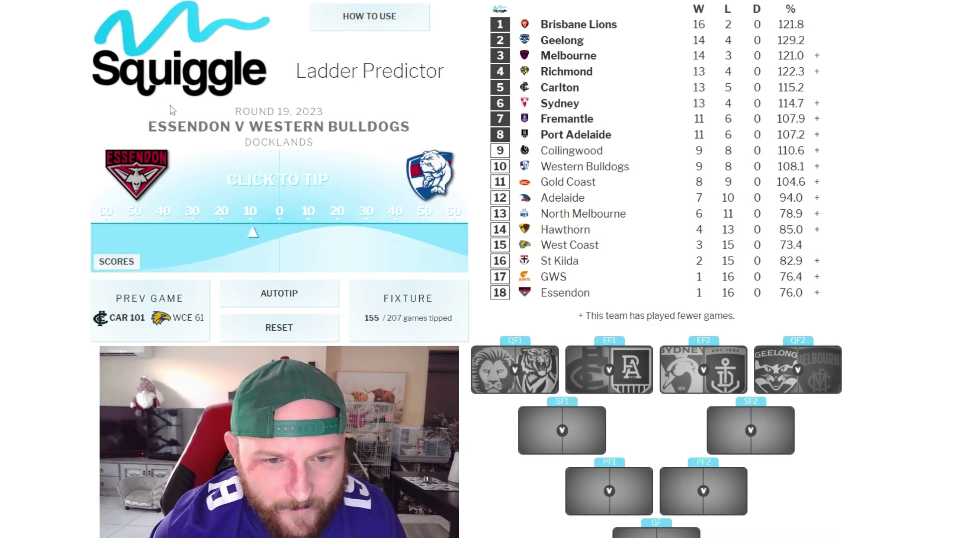
{"action": "left_click", "coordinate": [351, 232]}
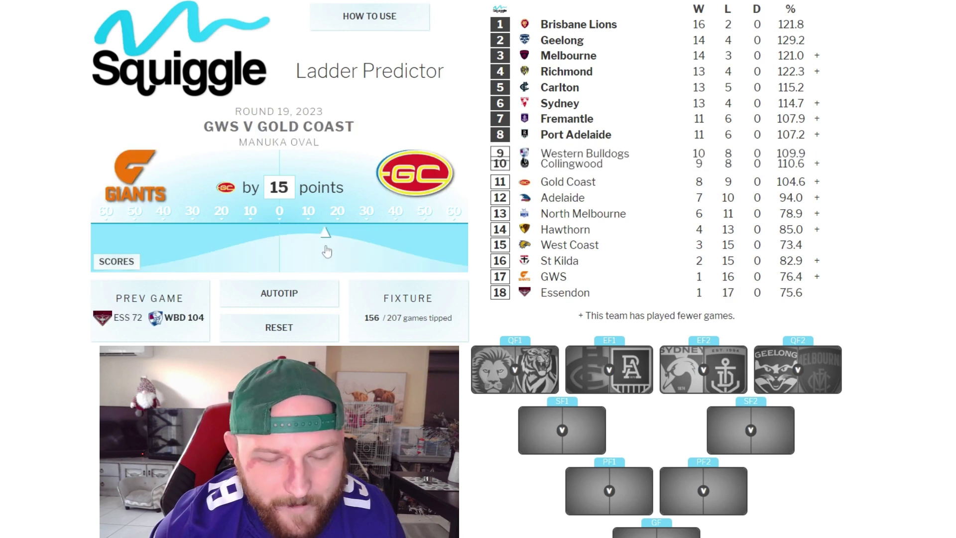
{"action": "left_click", "coordinate": [349, 258]}
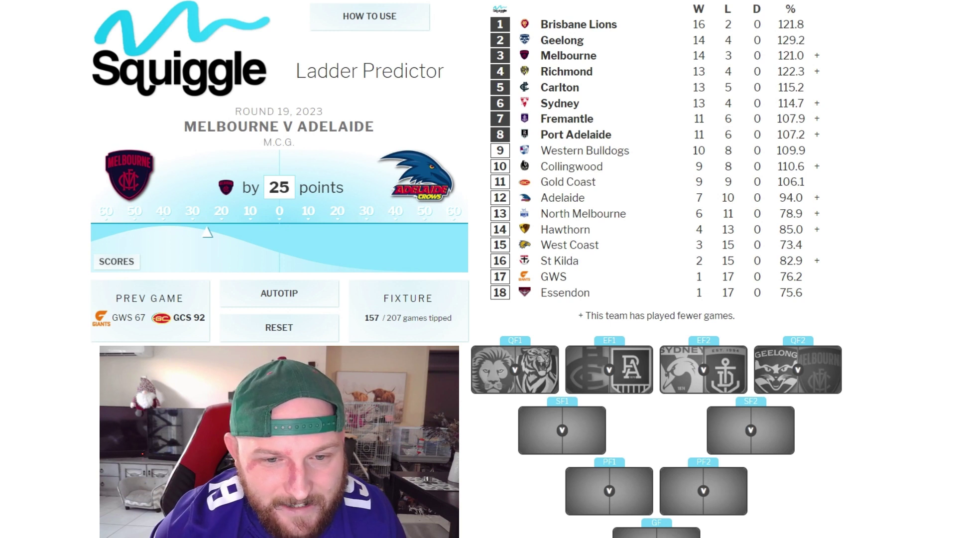
{"action": "left_click", "coordinate": [220, 246]}
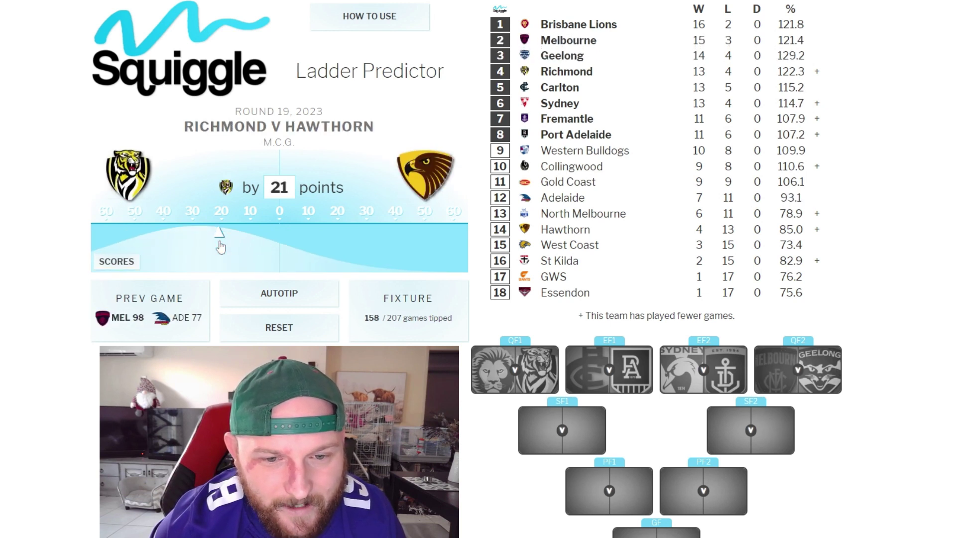
Step: Finish Round 19 by tipping Richmond by 33 points, St Kilda by 9, Port Adelaide by 5 and Fremantle by 6
{"action": "left_click", "coordinate": [184, 246]}
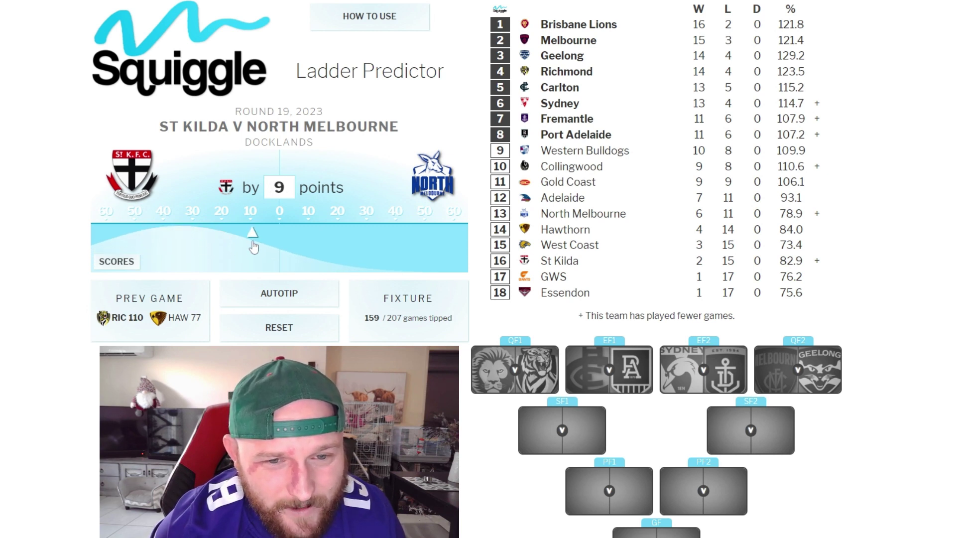
{"action": "left_click", "coordinate": [253, 246]}
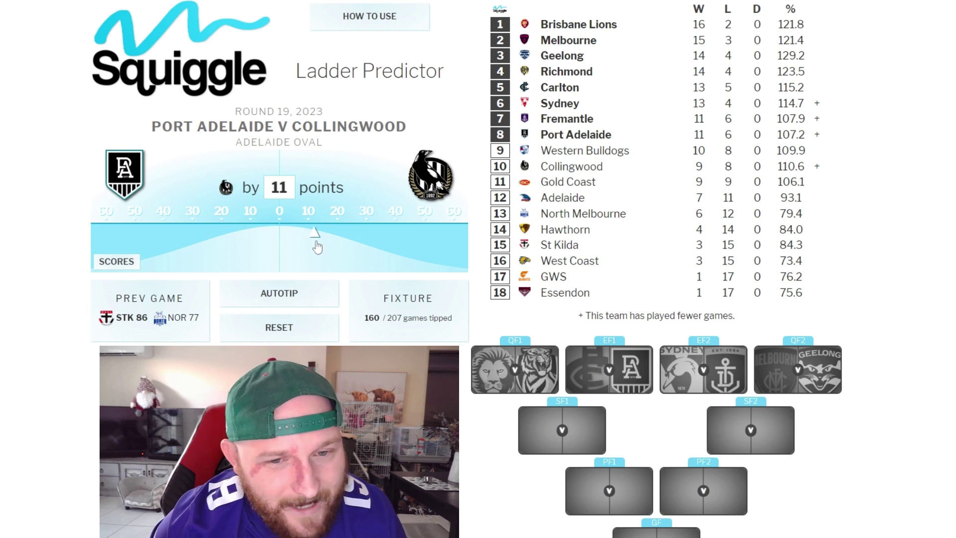
{"action": "left_click", "coordinate": [264, 246]}
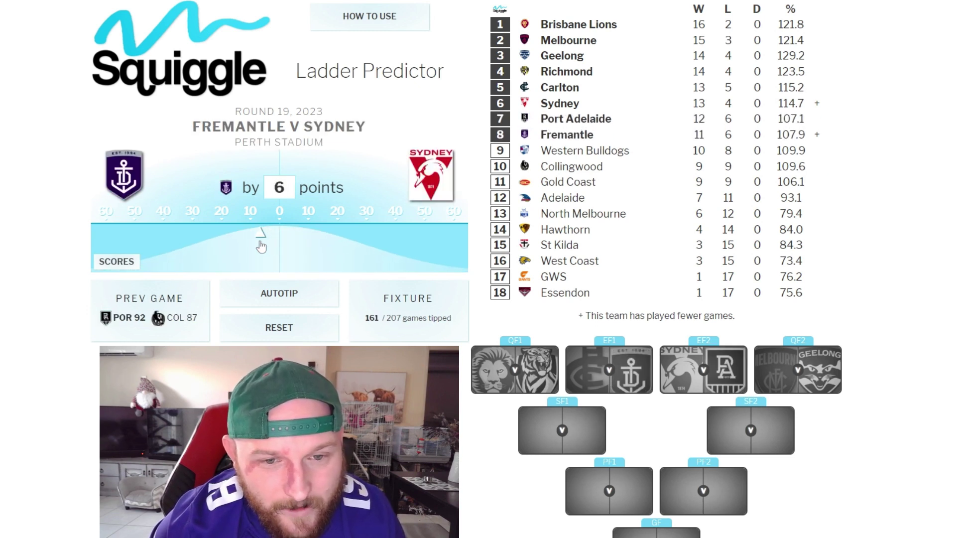
{"action": "left_click", "coordinate": [262, 246]}
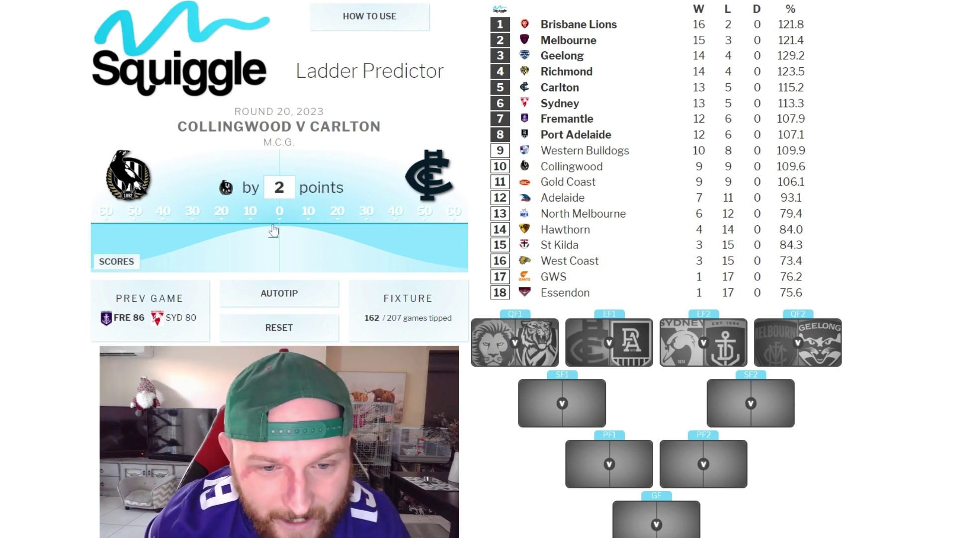
Step: In Round 20, tip Collingwood by 10 points, Sydney by 43, Geelong by 17, Gold Coast by 6 and Hawthorn by 6
{"action": "left_click", "coordinate": [252, 234]}
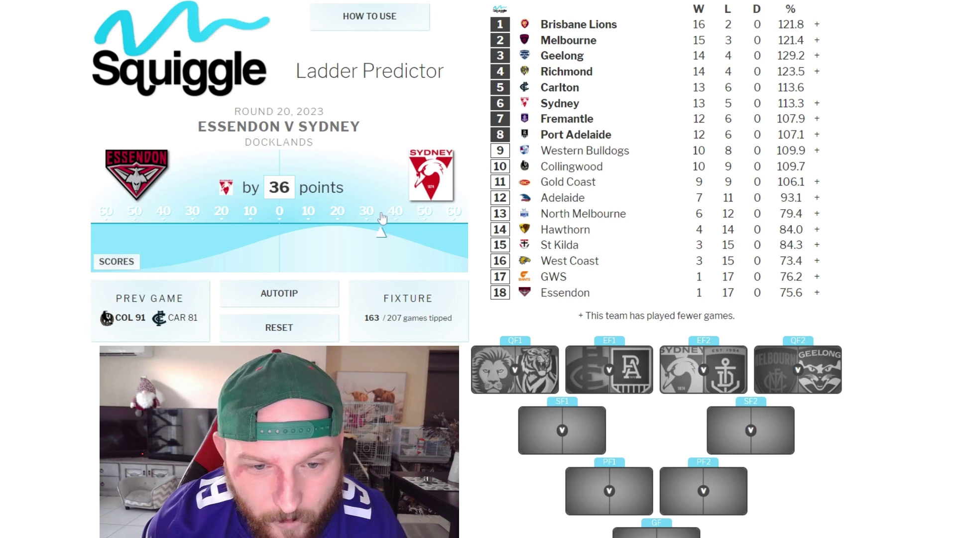
{"action": "left_click", "coordinate": [404, 220]}
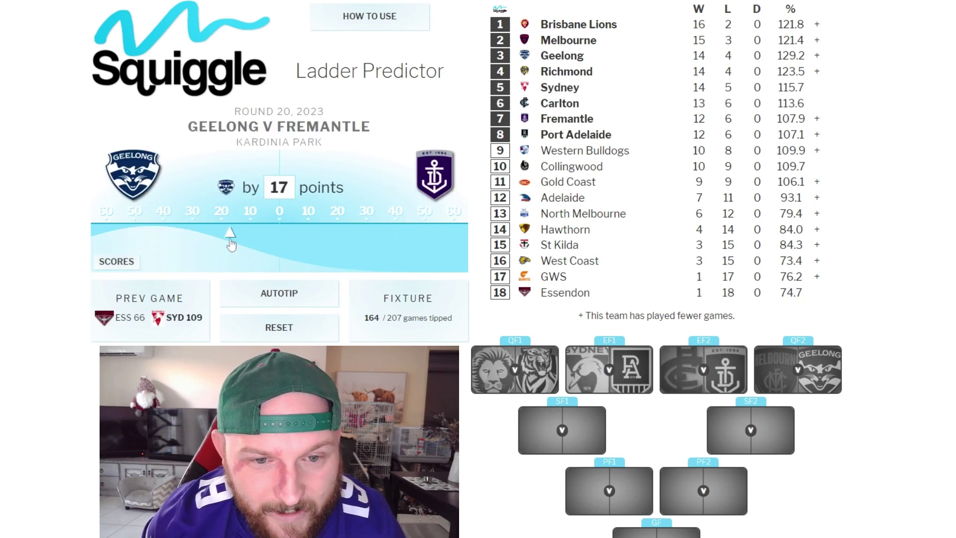
{"action": "left_click", "coordinate": [230, 245]}
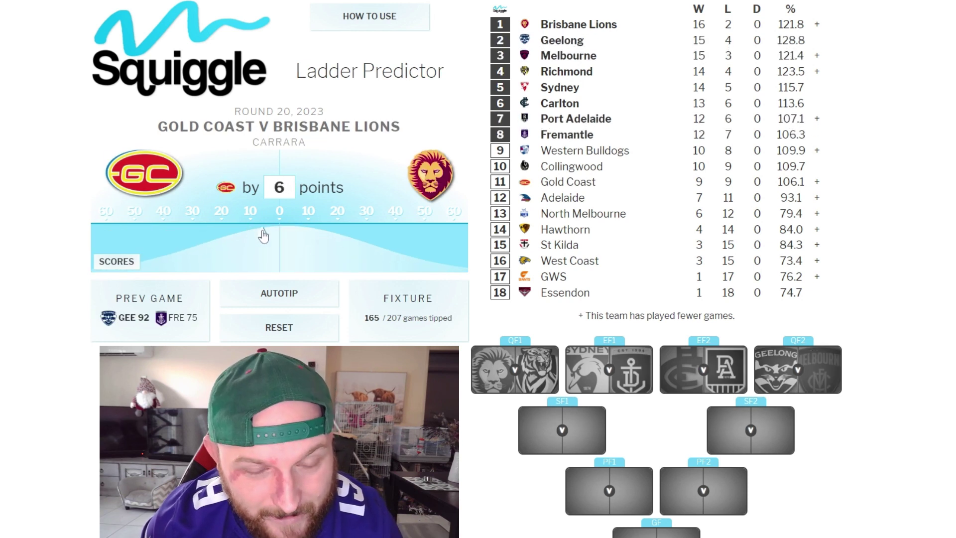
{"action": "left_click", "coordinate": [263, 235]}
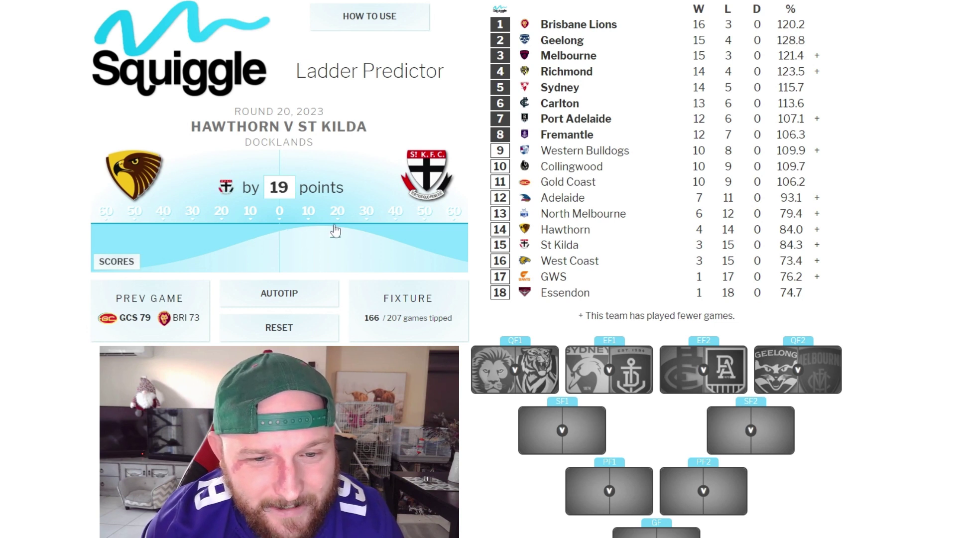
{"action": "left_click", "coordinate": [261, 231]}
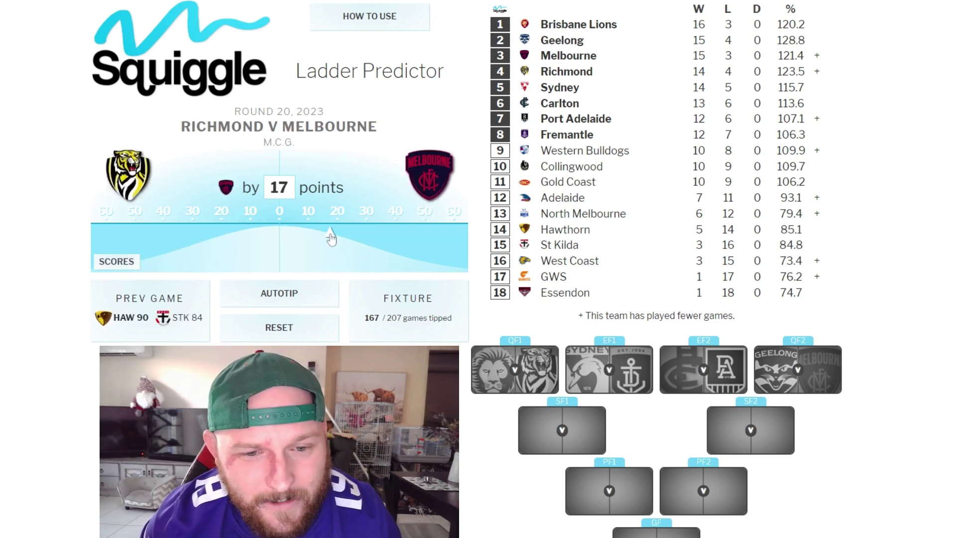
Step: Finish Round 20 by tipping Richmond by 7 points, Western Bulldogs by 32, Adelaide by 5 and West Coast by 7
{"action": "left_click", "coordinate": [261, 231]}
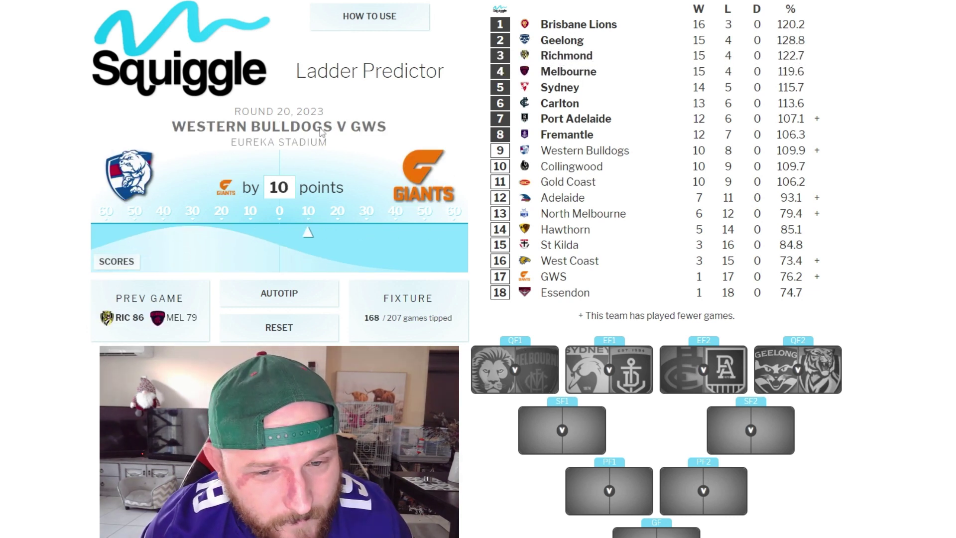
{"action": "left_click", "coordinate": [186, 241]}
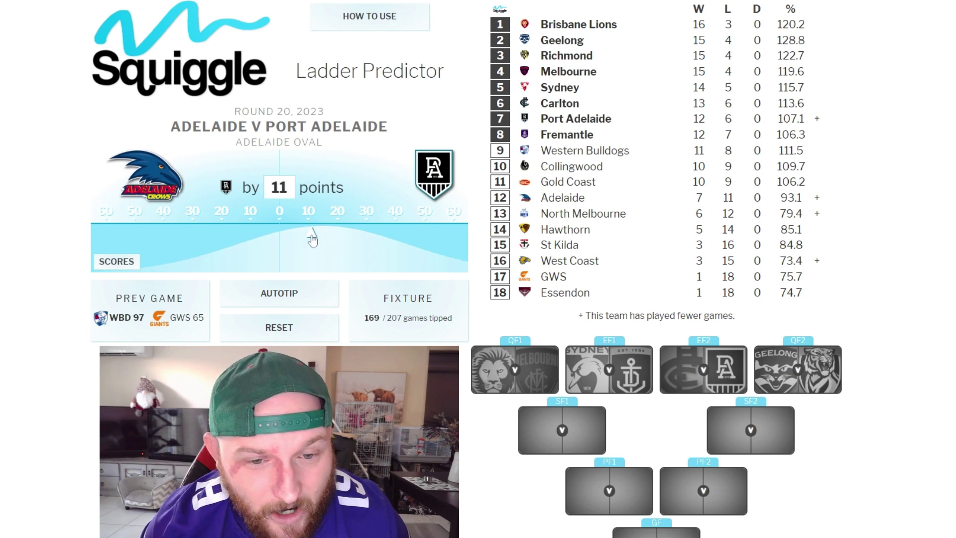
{"action": "left_click", "coordinate": [265, 236]}
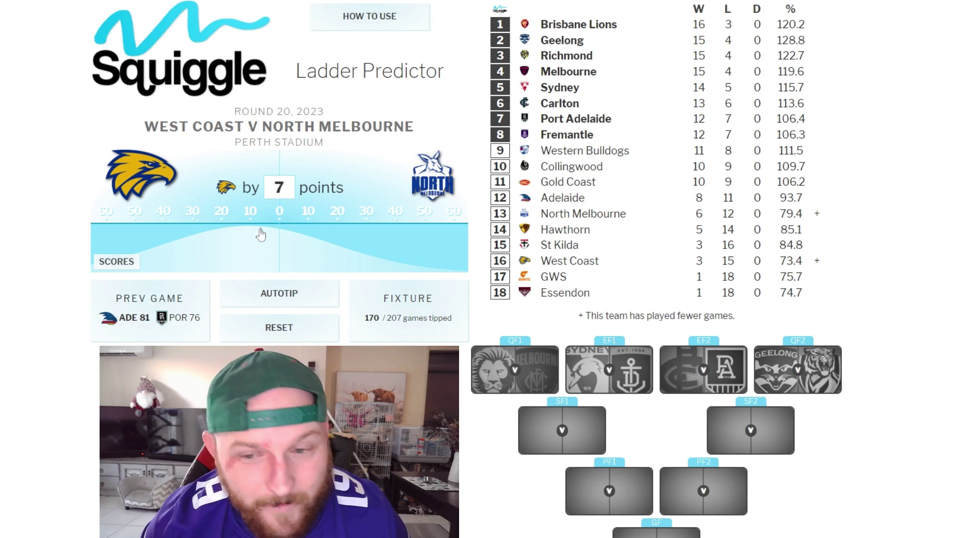
{"action": "left_click", "coordinate": [261, 234]}
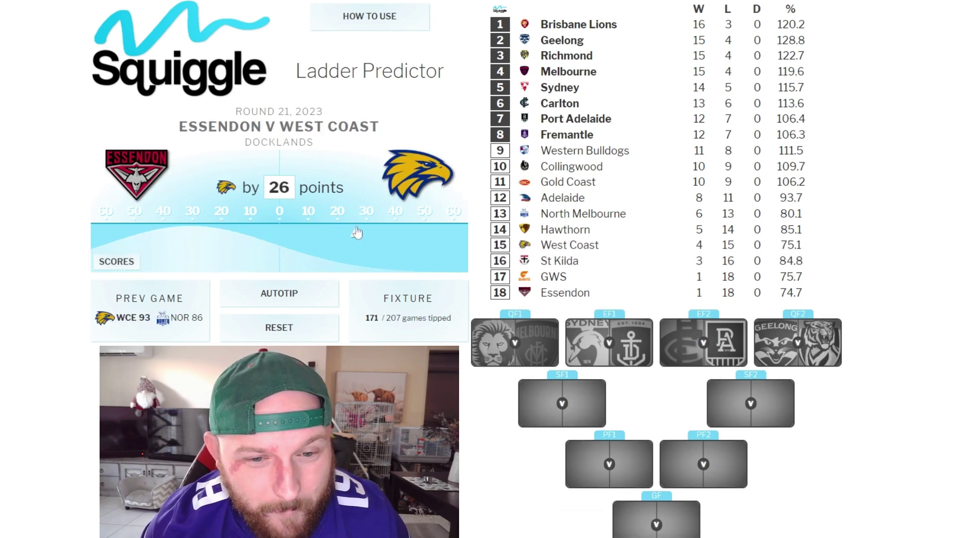
Step: In Round 21, tip Essendon by 4 points, Geelong by 19, Sydney by 46, Collingwood by 27 and Melbourne by 42
{"action": "left_click", "coordinate": [266, 232]}
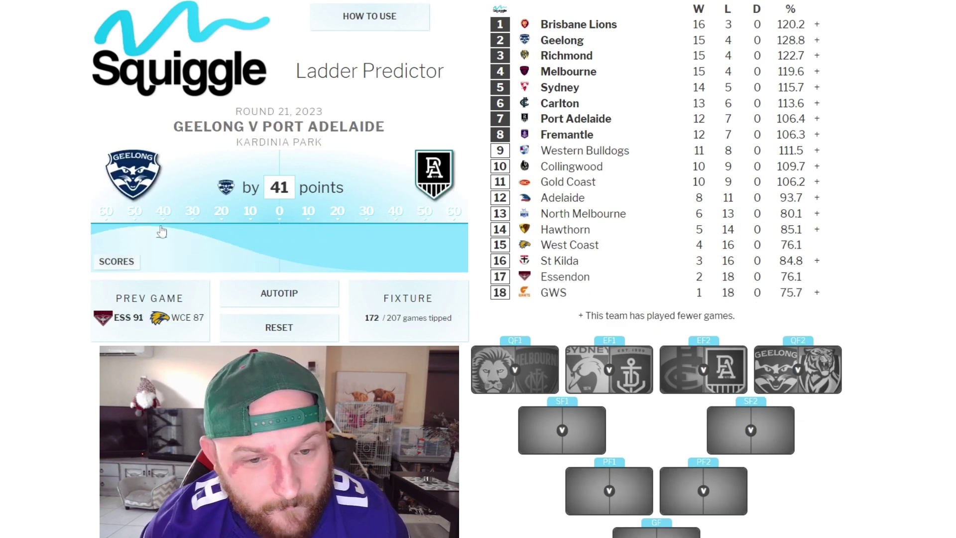
{"action": "left_click", "coordinate": [227, 231]}
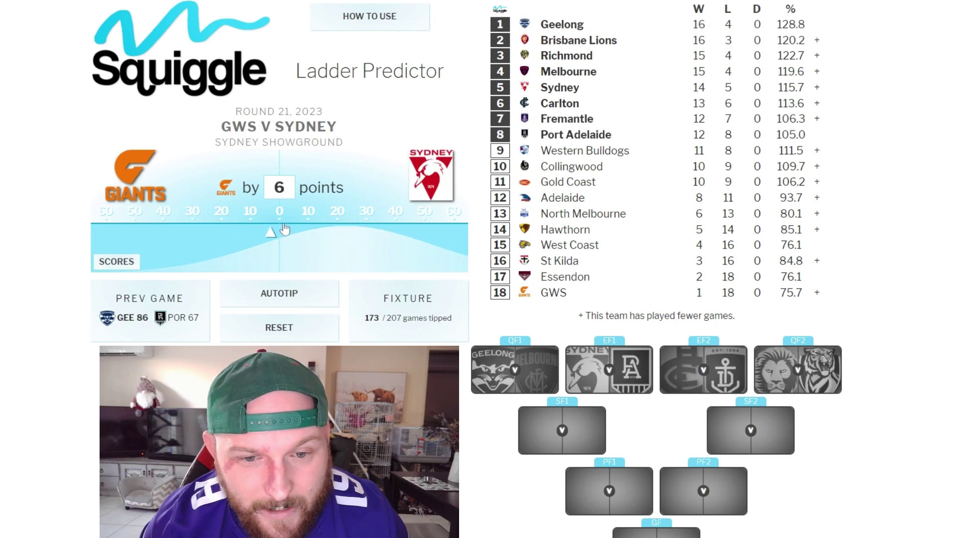
{"action": "left_click", "coordinate": [414, 230]}
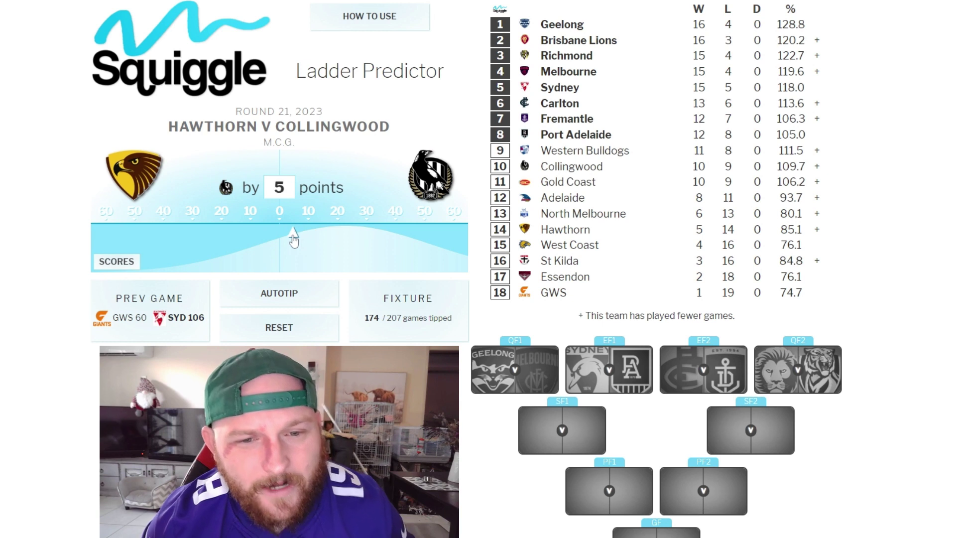
{"action": "left_click", "coordinate": [357, 233]}
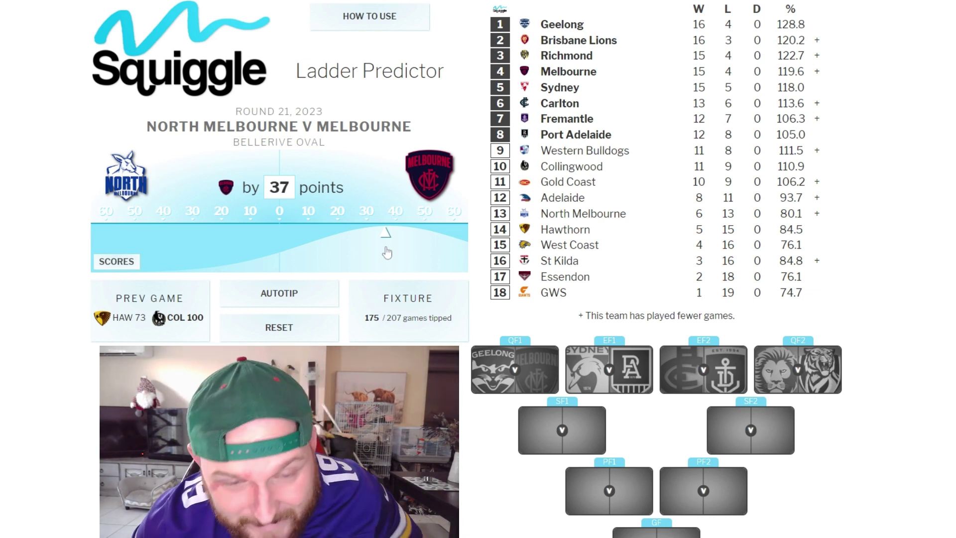
{"action": "left_click", "coordinate": [401, 251]}
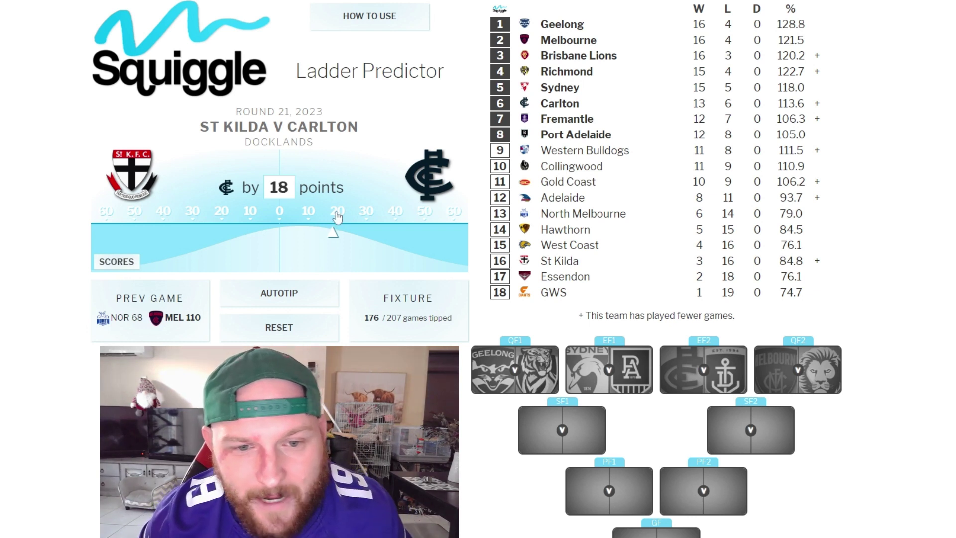
Step: Finish Round 21 by tipping Carlton by 15 points, Western Bulldogs by 5, Adelaide by 4 and Fremantle by 7
{"action": "left_click", "coordinate": [326, 250]}
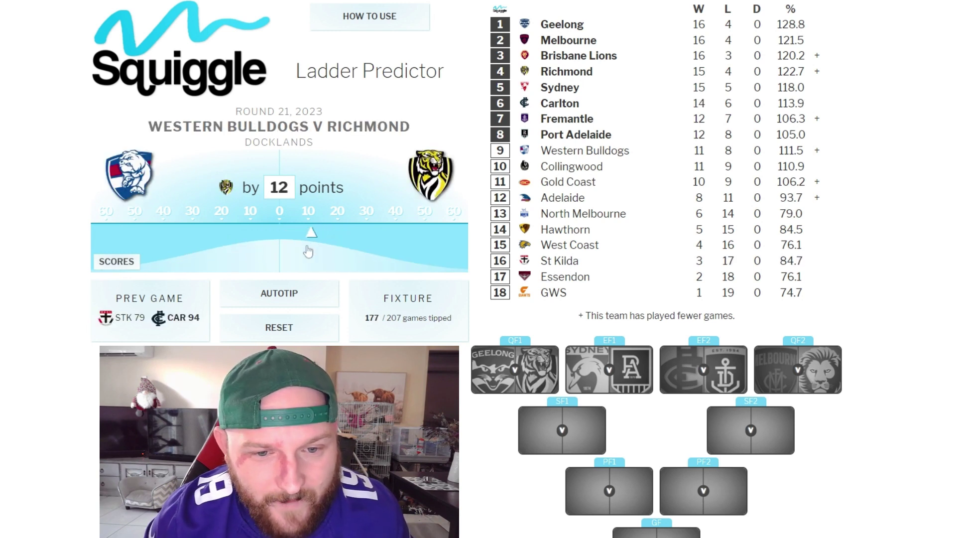
{"action": "left_click", "coordinate": [265, 238]}
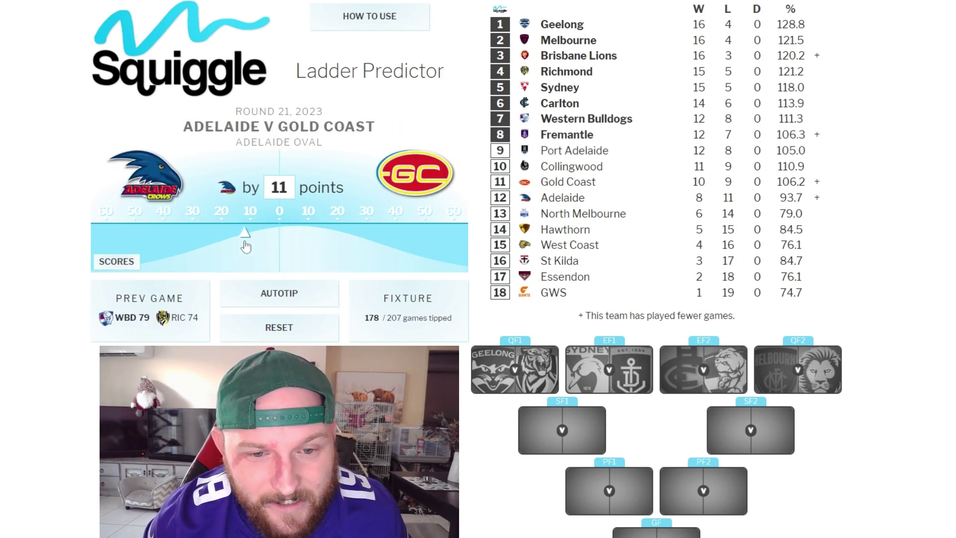
{"action": "left_click", "coordinate": [271, 242]}
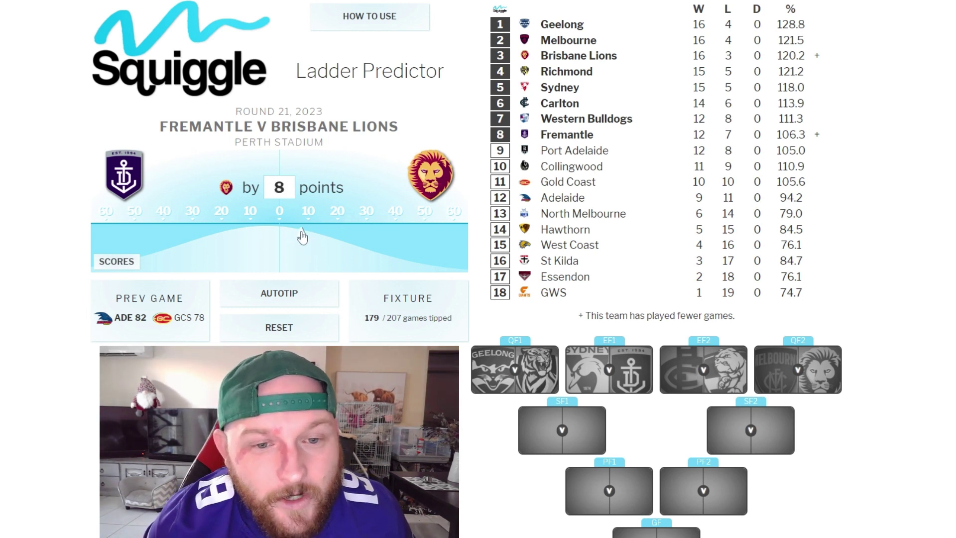
{"action": "left_click", "coordinate": [258, 230]}
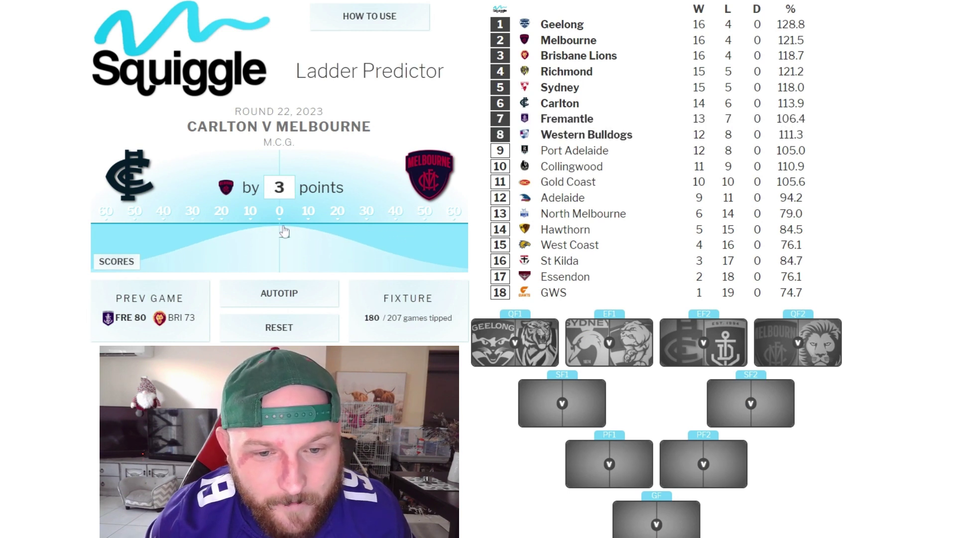
Step: In Round 22, tip Carlton by 4 points, Brisbane Lions by 20, Geelong by 9, Western Bulldogs by 33 and North Melbourne by 15
{"action": "left_click", "coordinate": [269, 231]}
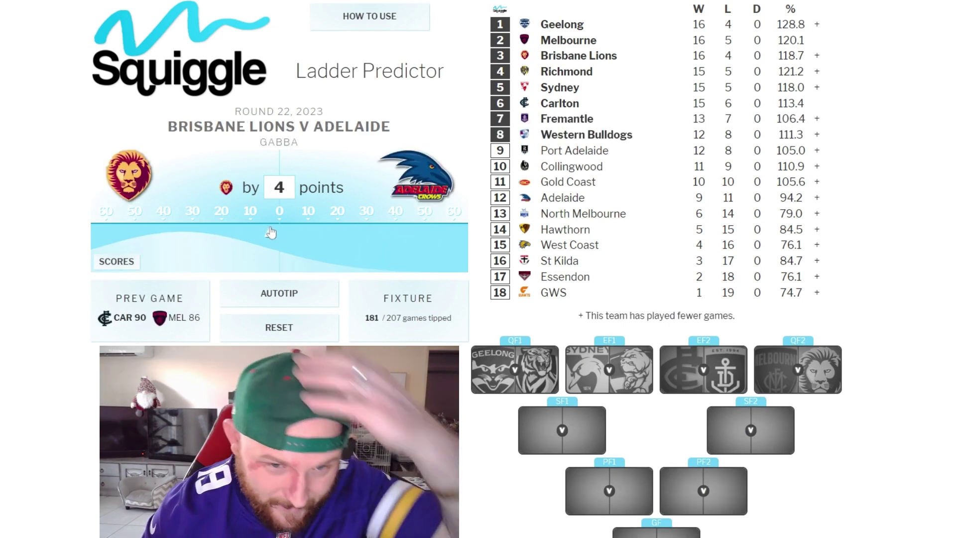
{"action": "left_click", "coordinate": [223, 235]}
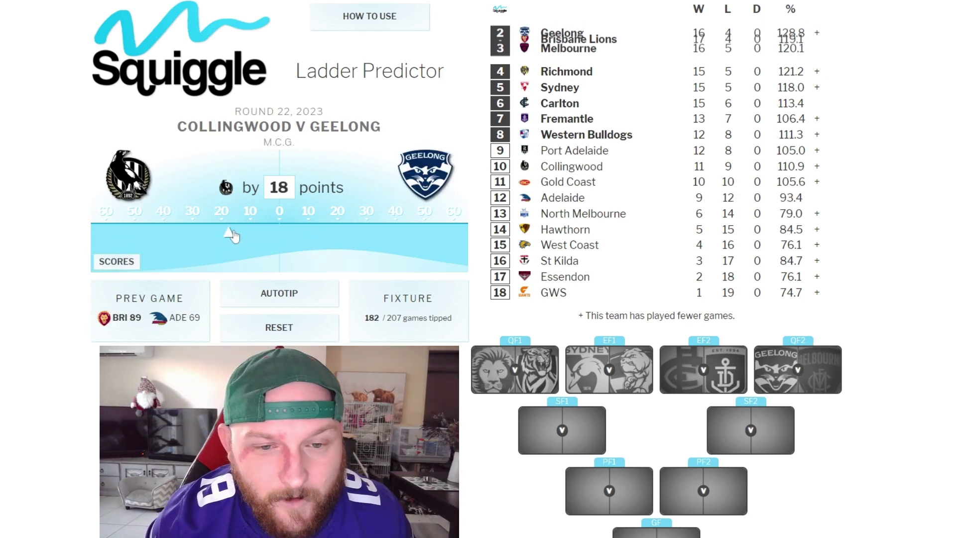
{"action": "left_click", "coordinate": [306, 233]}
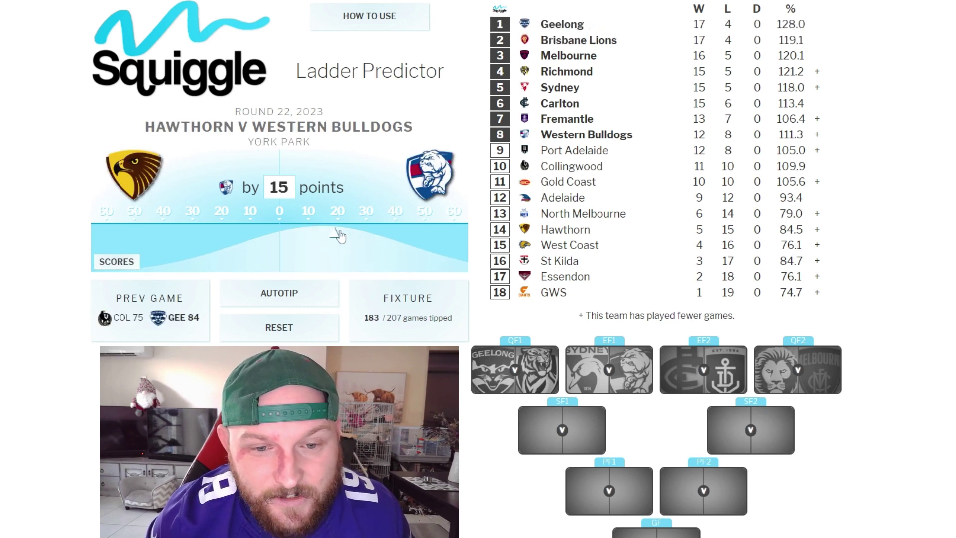
{"action": "left_click", "coordinate": [375, 233]}
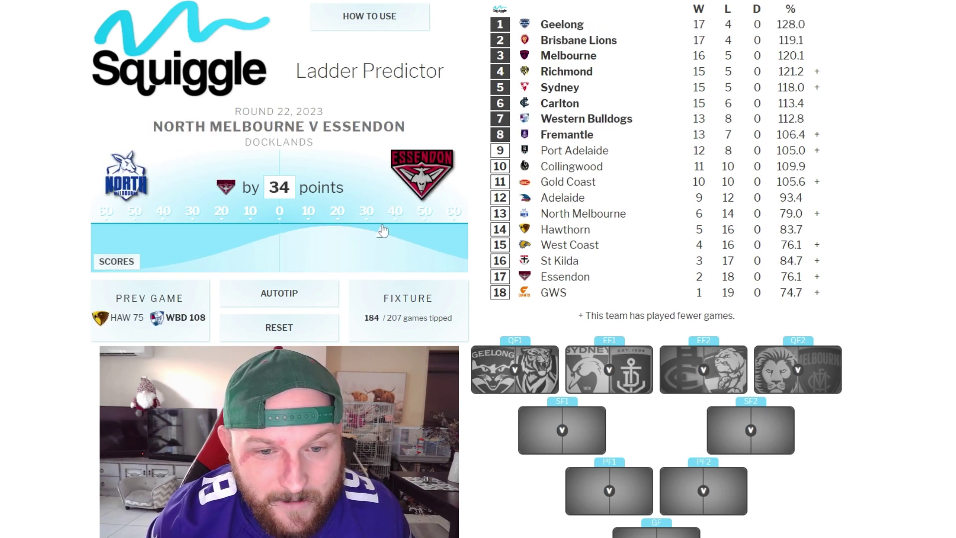
{"action": "left_click", "coordinate": [235, 231]}
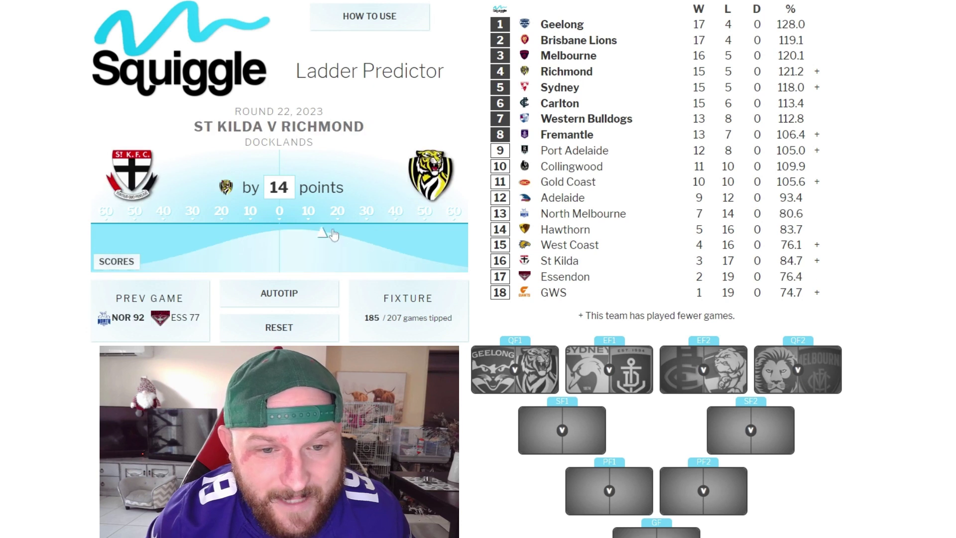
Step: Finish Round 22 by tipping Richmond by 27 points, Sydney by 12, Port Adelaide by 27 and Fremantle by 10
{"action": "left_click", "coordinate": [334, 234]}
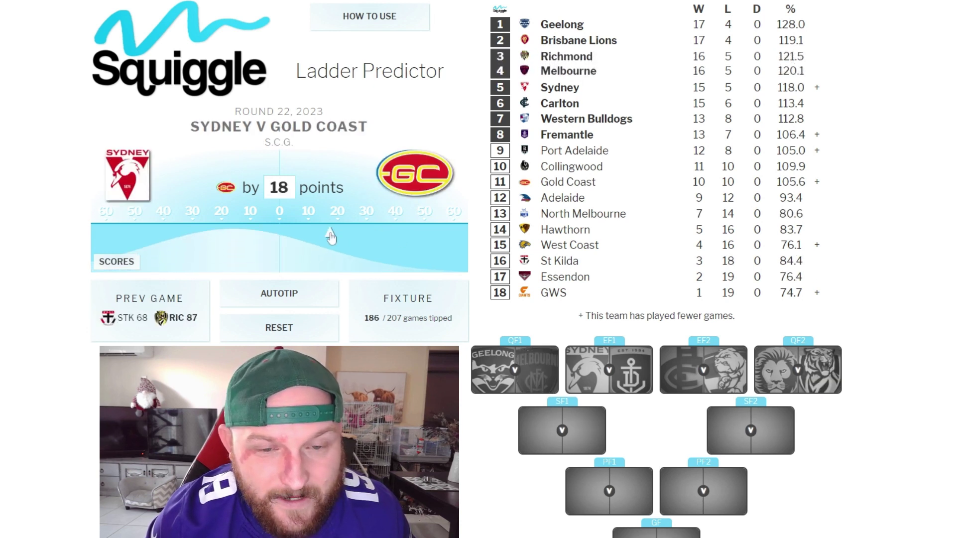
{"action": "left_click", "coordinate": [156, 321]}
{"action": "left_click", "coordinate": [359, 232]}
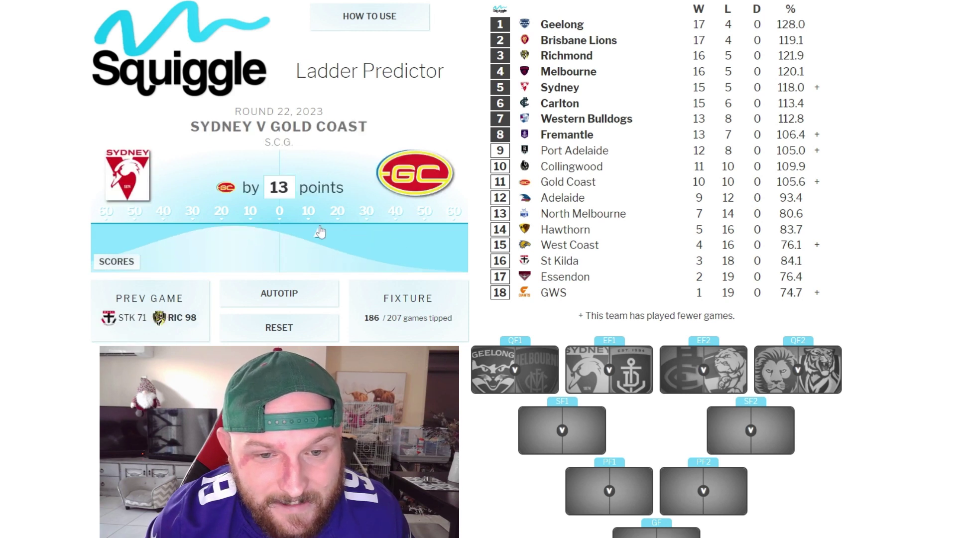
{"action": "left_click", "coordinate": [244, 231]}
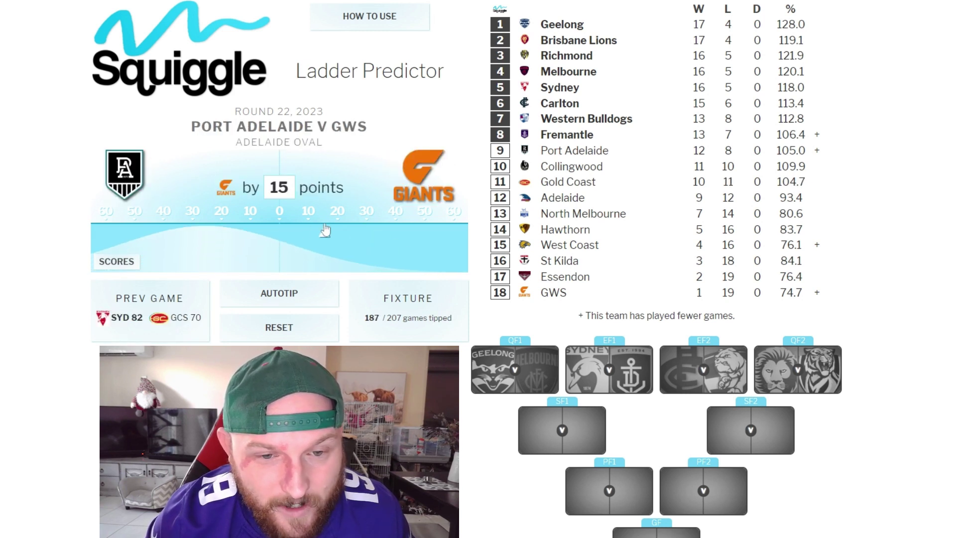
{"action": "left_click", "coordinate": [202, 230]}
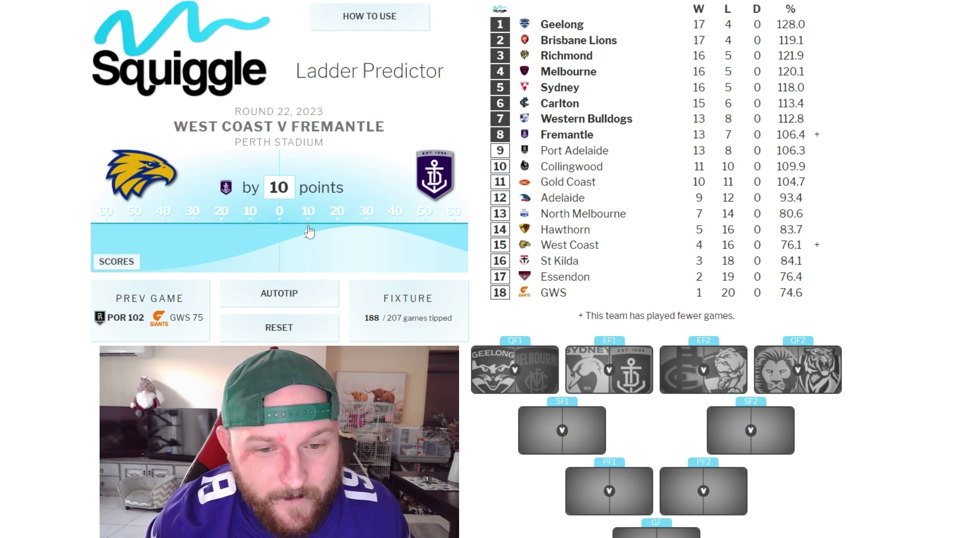
{"action": "left_click", "coordinate": [308, 232]}
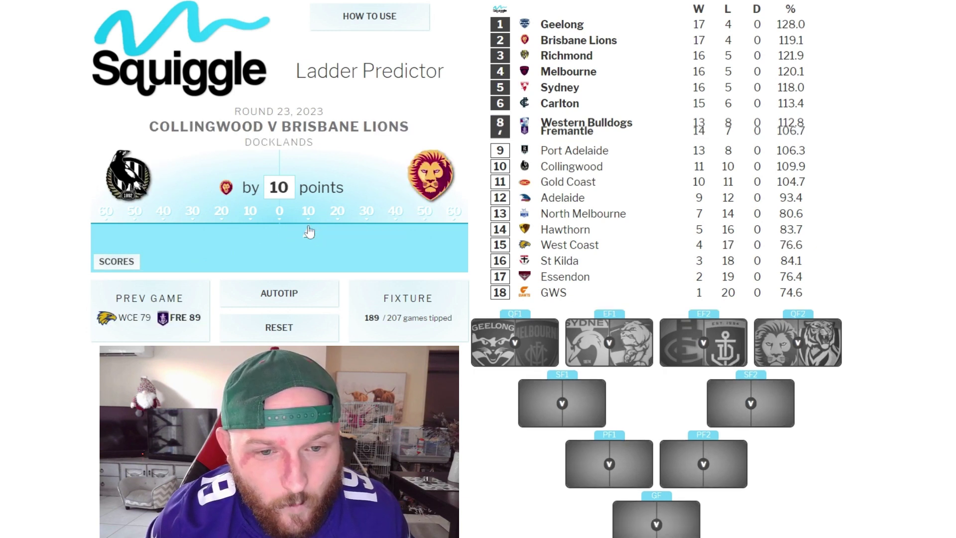
Step: In Round 23, tip Collingwood by 3 points, Gold Coast by 10, GWS by 6, Melbourne by 30 and Richmond by 33
{"action": "left_click", "coordinate": [271, 229]}
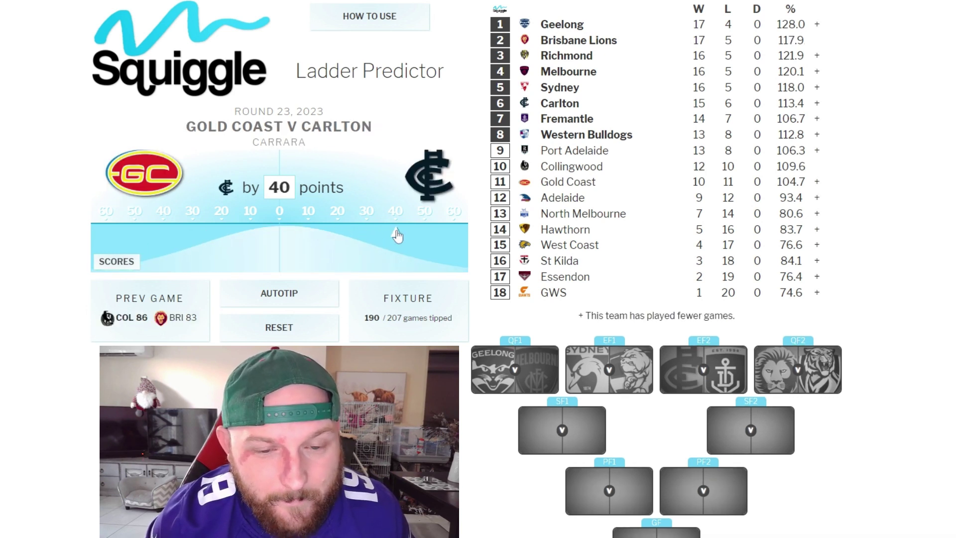
{"action": "left_click", "coordinate": [251, 233]}
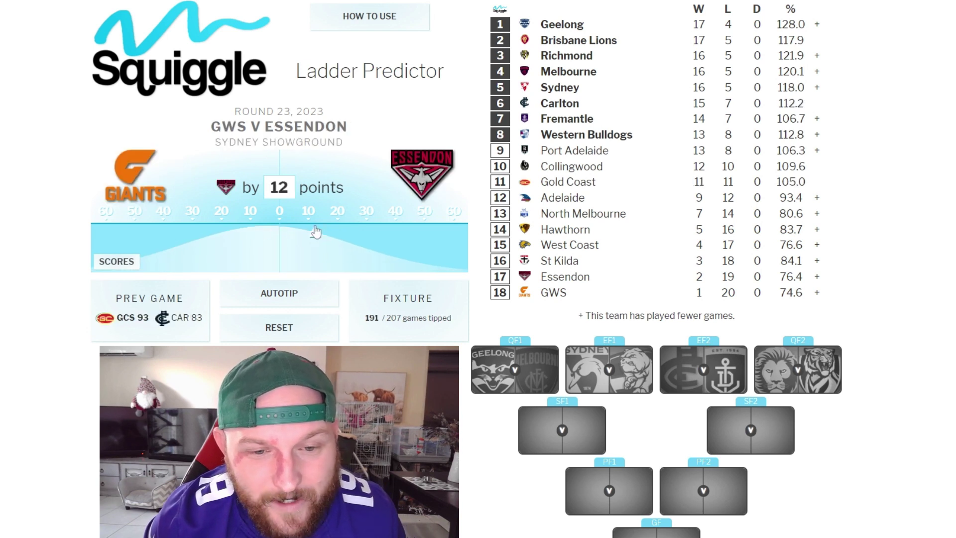
{"action": "left_click", "coordinate": [262, 233]}
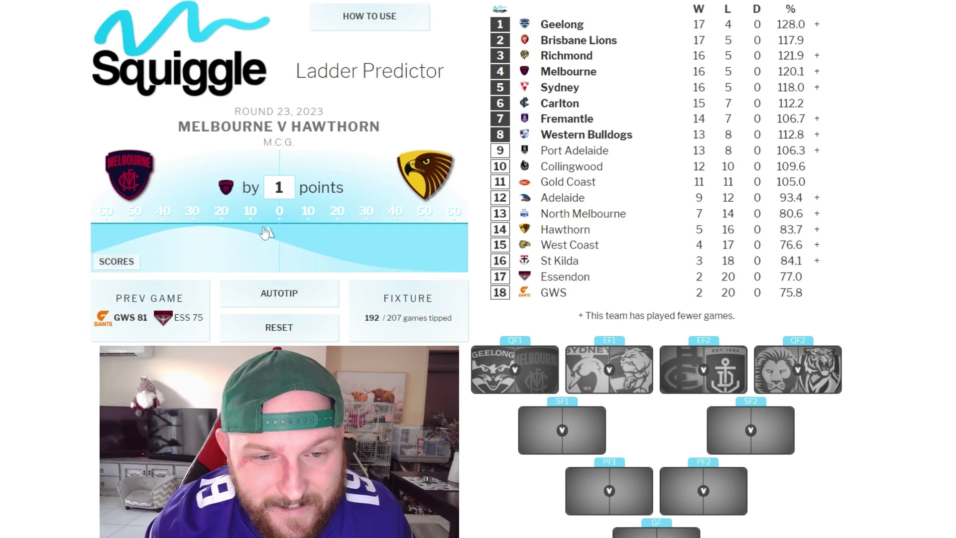
{"action": "left_click", "coordinate": [192, 226]}
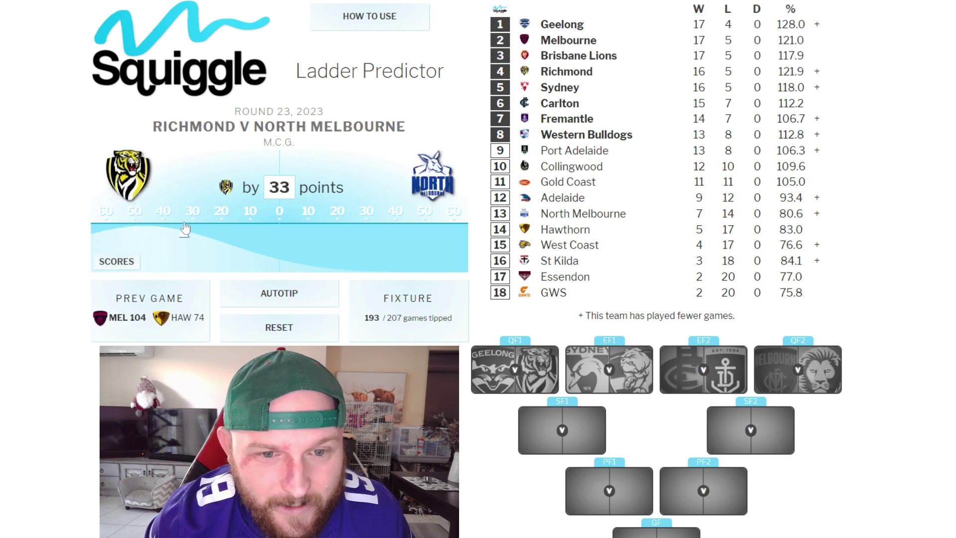
{"action": "left_click", "coordinate": [184, 228]}
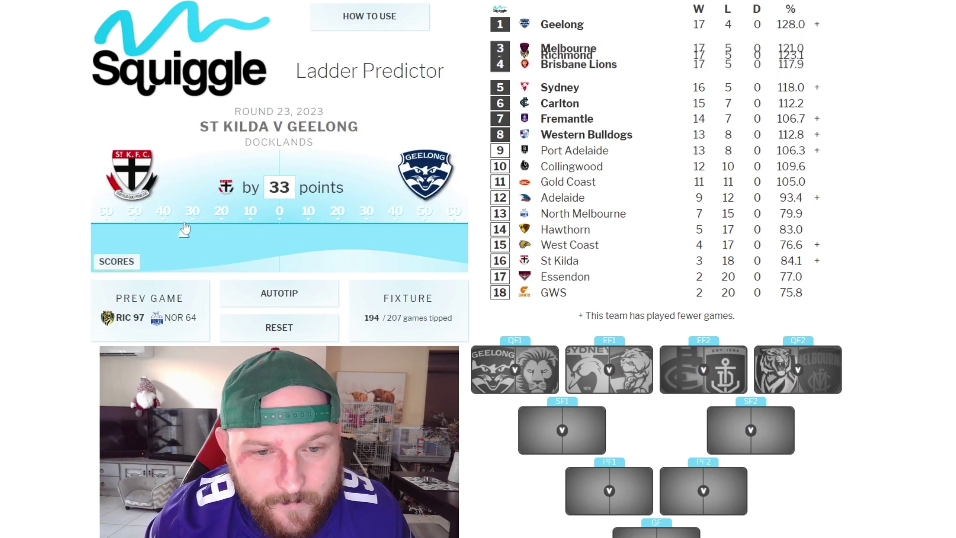
Step: Finish Round 23 by tipping Geelong by 10 points, Western Bulldogs by 16, Sydney by 6 and Fremantle by 9
{"action": "left_click", "coordinate": [311, 228]}
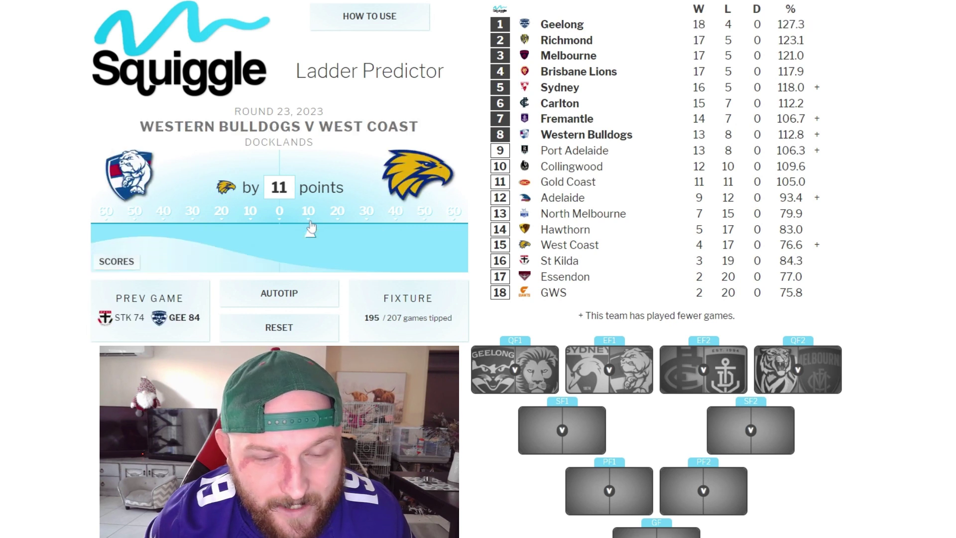
{"action": "left_click", "coordinate": [228, 227]}
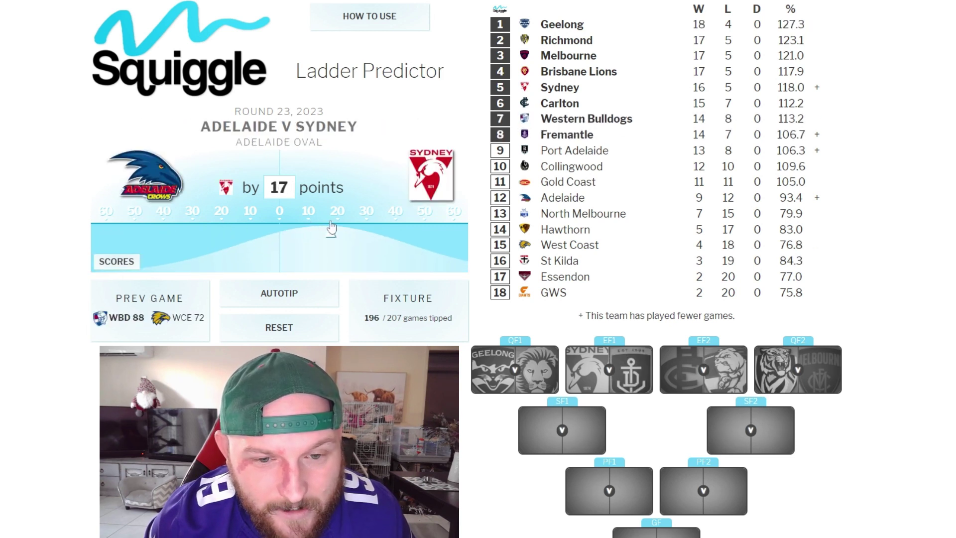
{"action": "left_click", "coordinate": [299, 227]}
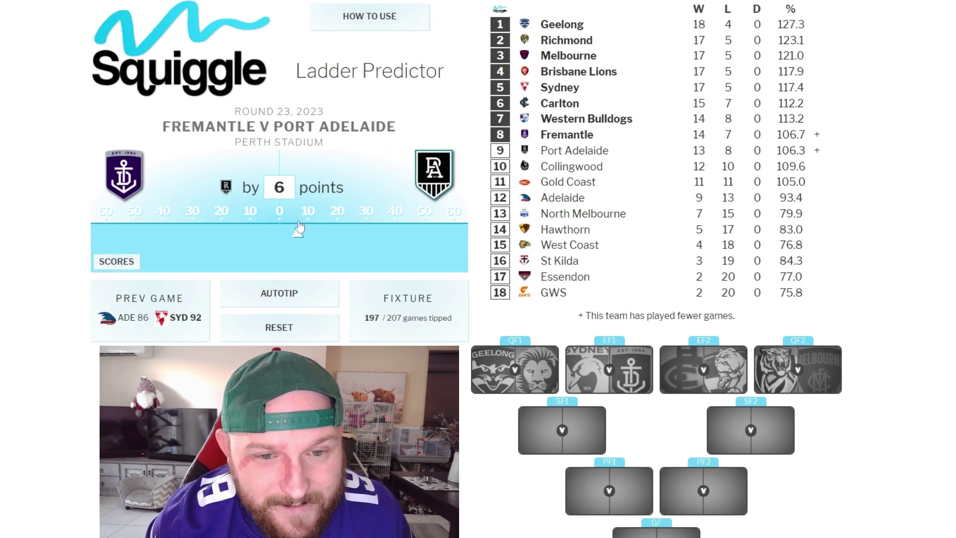
{"action": "left_click", "coordinate": [256, 227]}
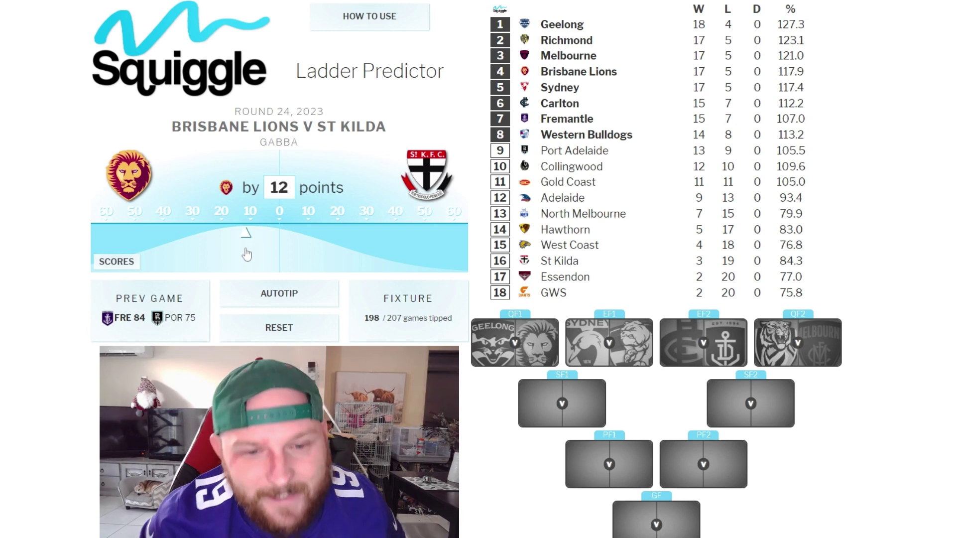
Step: In Round 24, tip Brisbane Lions by 33 points, Carlton by 47, Collingwood by 46, Geelong by 43 and Fremantle by 41
{"action": "left_click", "coordinate": [184, 251]}
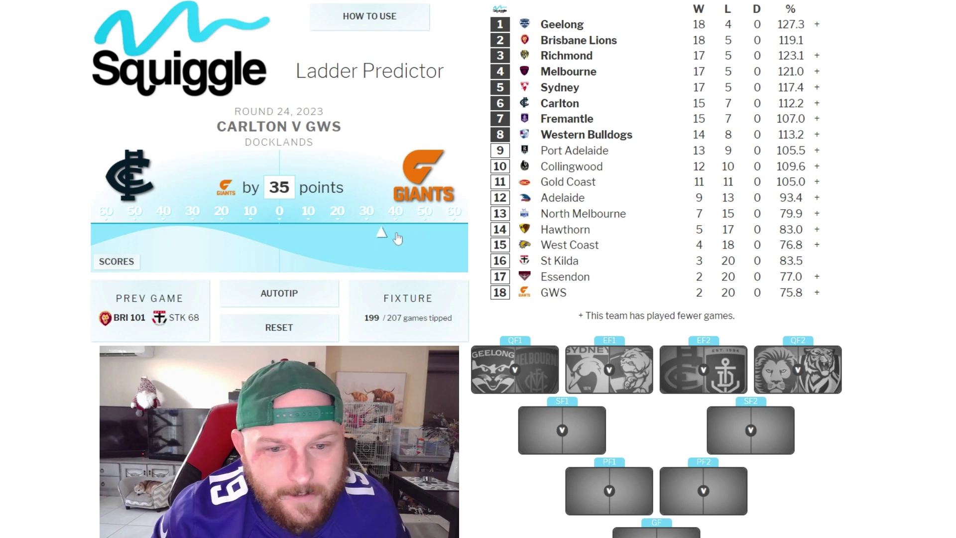
{"action": "left_click", "coordinate": [145, 234]}
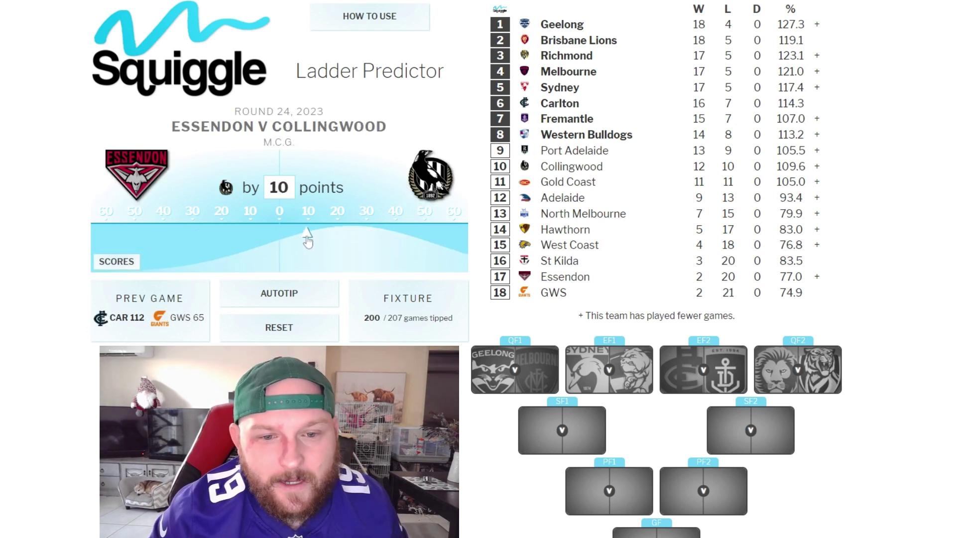
{"action": "left_click", "coordinate": [413, 234]}
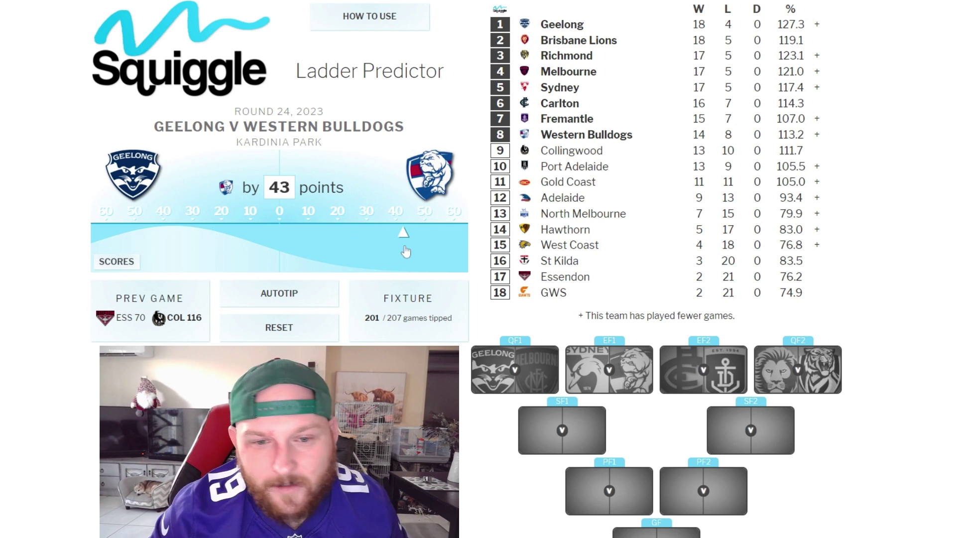
{"action": "left_click", "coordinate": [157, 243]}
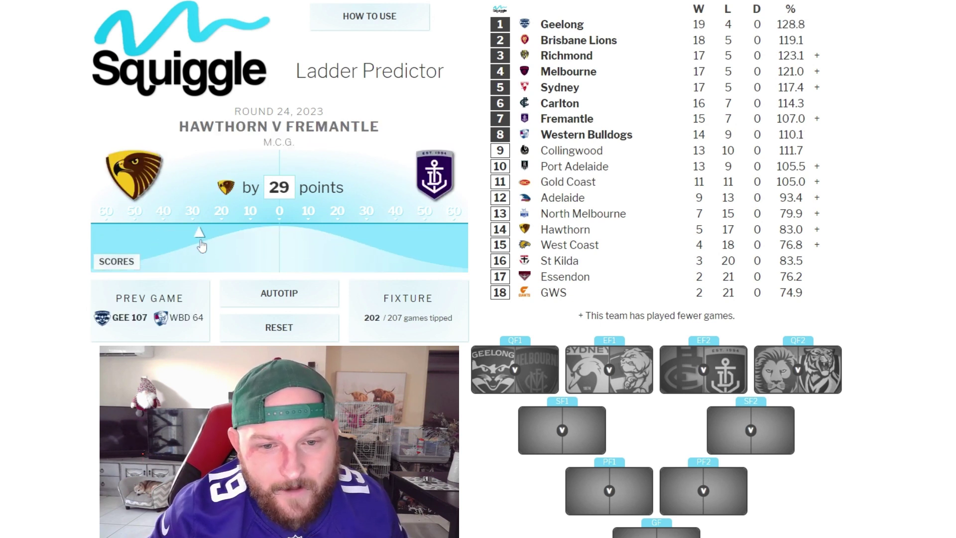
{"action": "left_click", "coordinate": [397, 238]}
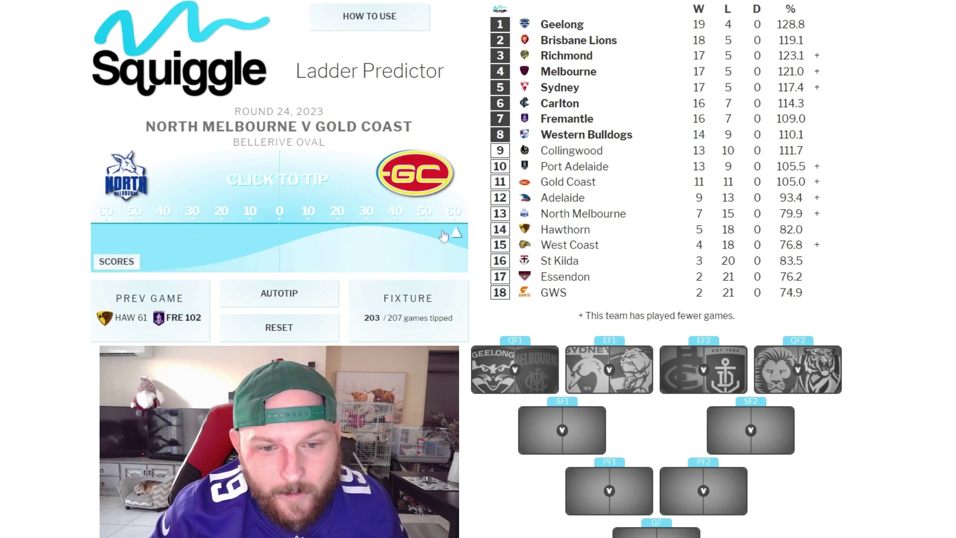
Step: Finish Round 24 by tipping Gold Coast by 45 points, Sydney by 10, Port Adelaide by 8 and West Coast to beat Adelaide
{"action": "left_click", "coordinate": [409, 234]}
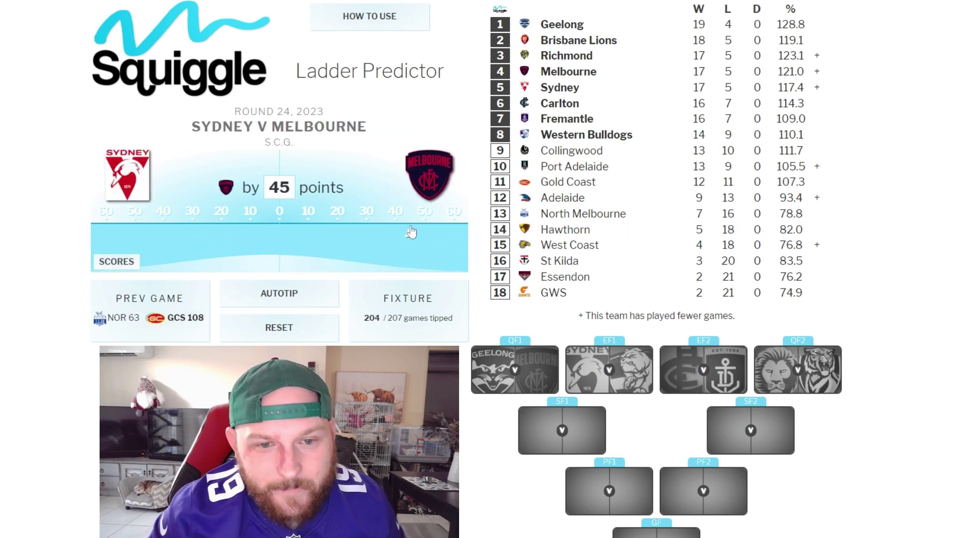
{"action": "left_click", "coordinate": [250, 234]}
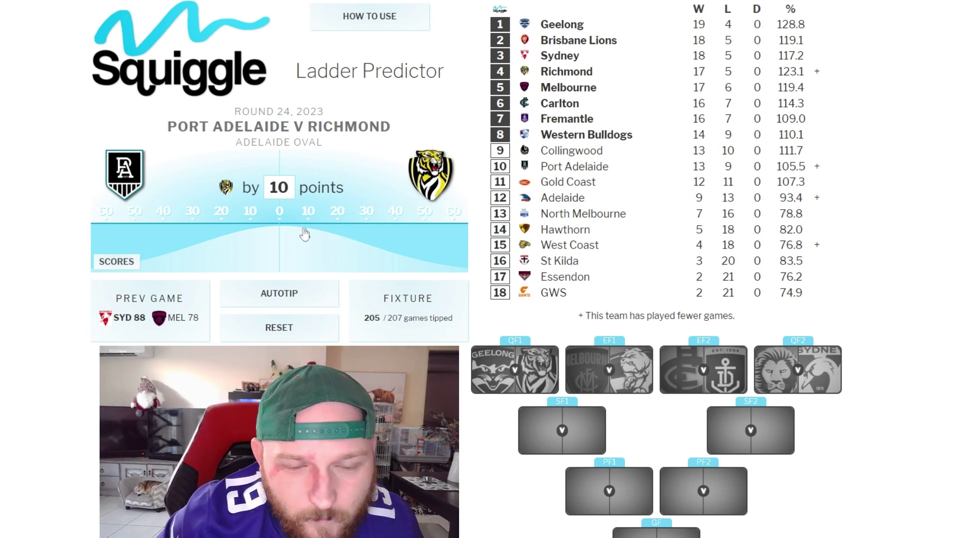
{"action": "left_click", "coordinate": [257, 235]}
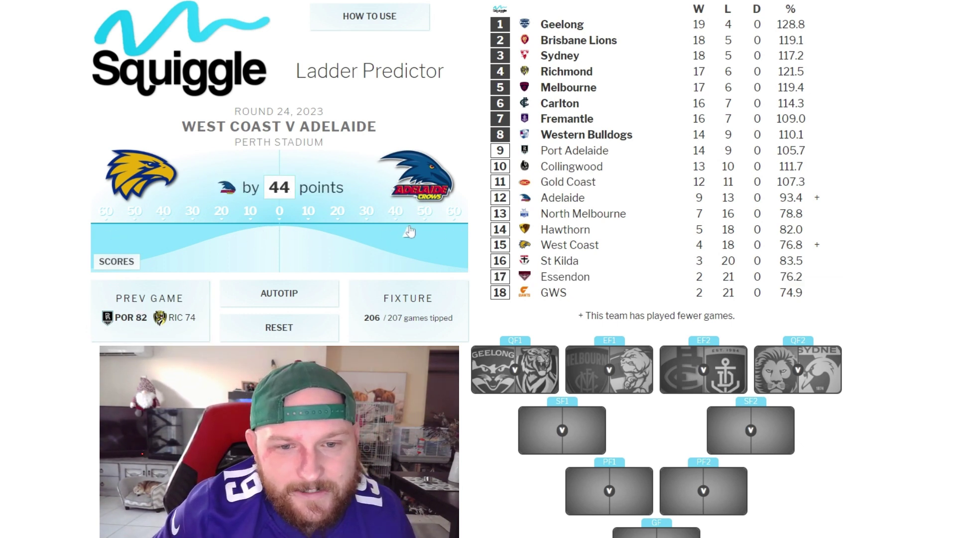
{"action": "left_click", "coordinate": [249, 232]}
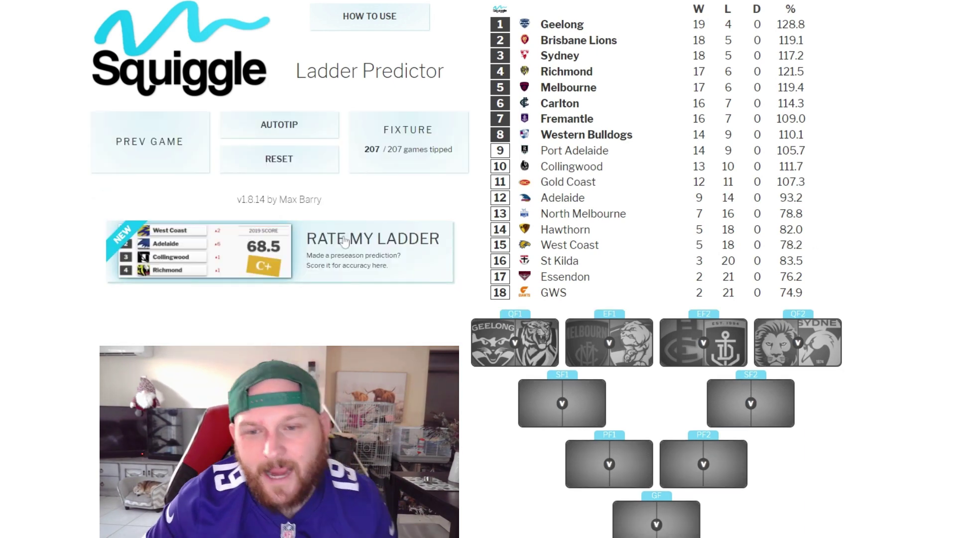
Step: Pick Richmond and Brisbane Lions to win the qualifying finals, and Melbourne and Carlton to win the elimination finals
{"action": "scroll", "coordinate": [369, 236], "scroll_direction": "down", "scroll_amount": 1}
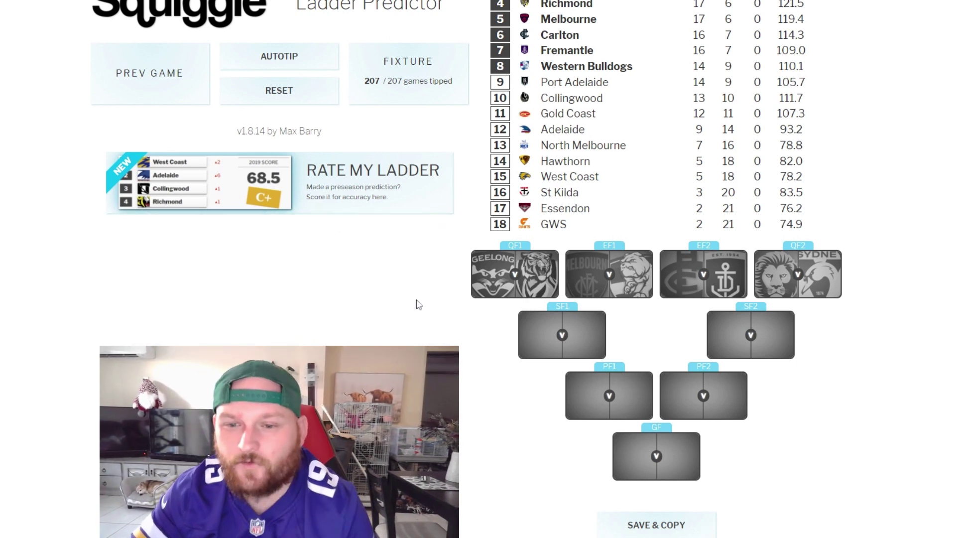
{"action": "scroll", "coordinate": [423, 285], "scroll_direction": "up", "scroll_amount": 1}
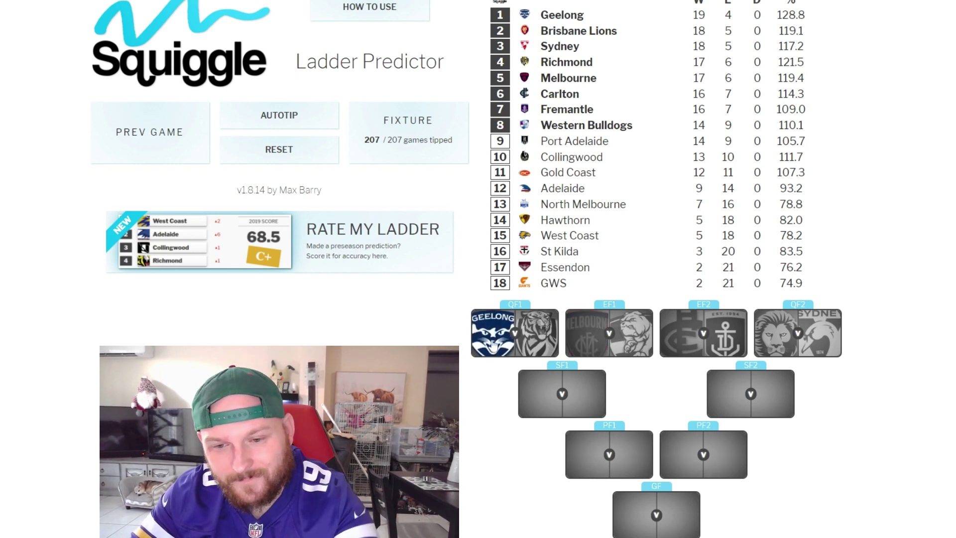
{"action": "left_click", "coordinate": [536, 344]}
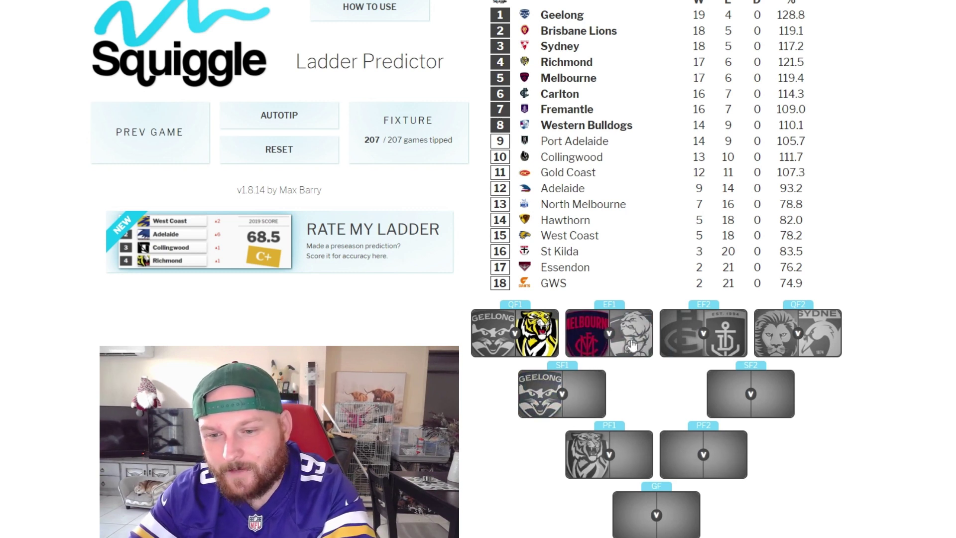
{"action": "left_click", "coordinate": [589, 344]}
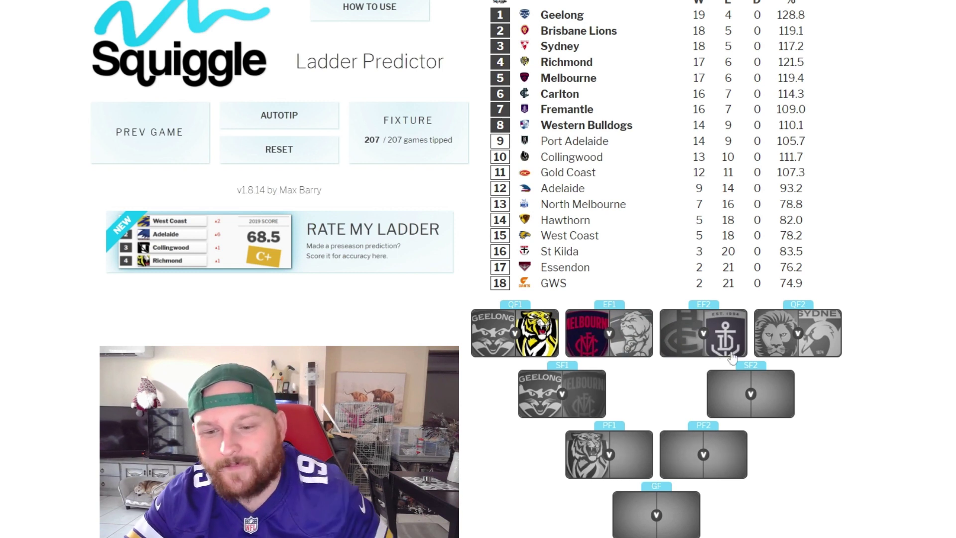
{"action": "left_click", "coordinate": [696, 345]}
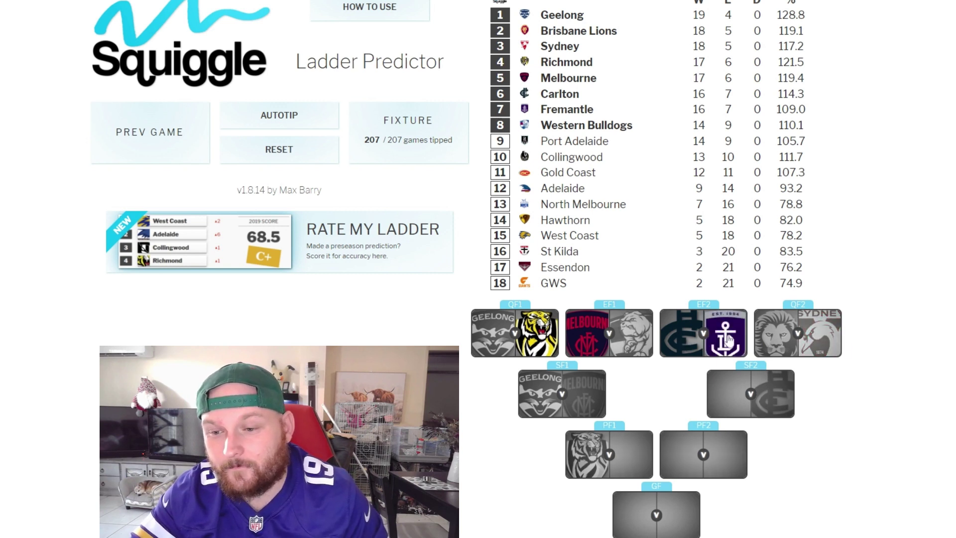
{"action": "left_click", "coordinate": [828, 343]}
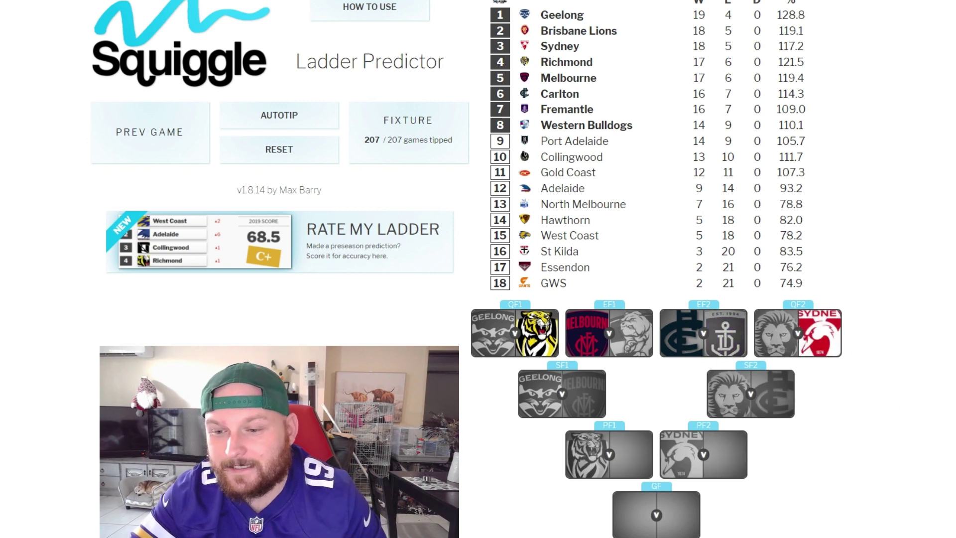
{"action": "left_click", "coordinate": [776, 334]}
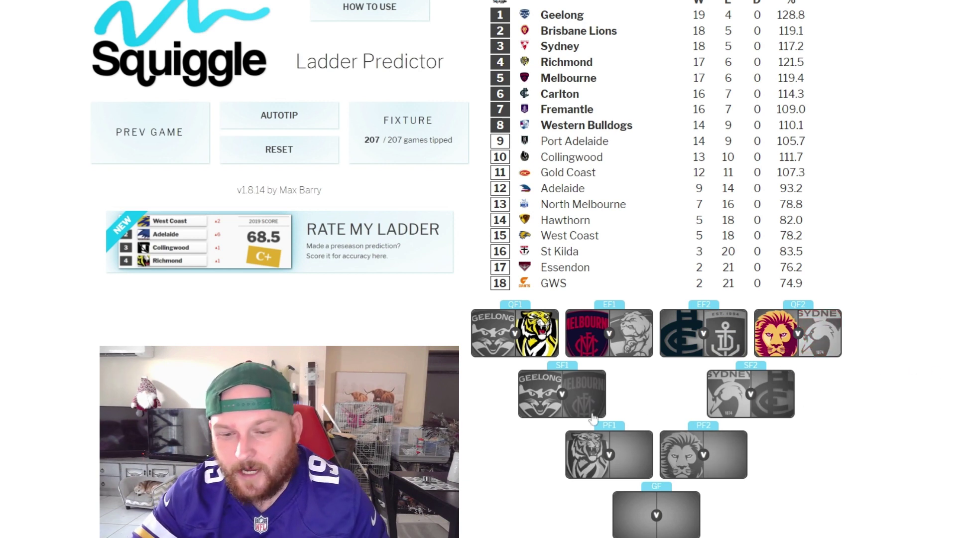
Step: Pick Melbourne to beat Geelong and Carlton to beat Sydney in the semi-finals
{"action": "left_click", "coordinate": [583, 395]}
{"action": "left_click", "coordinate": [539, 388]}
{"action": "left_click", "coordinate": [595, 393]}
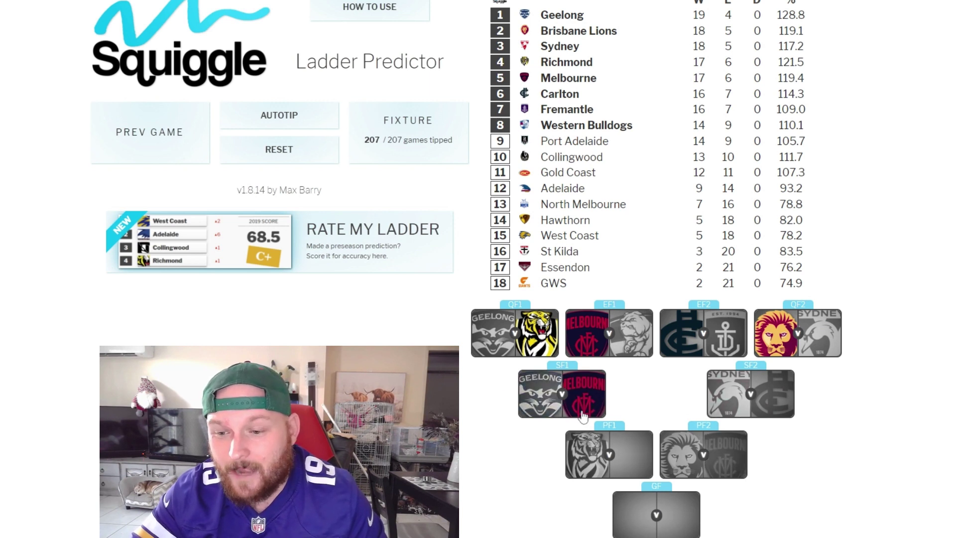
{"action": "left_click", "coordinate": [788, 399]}
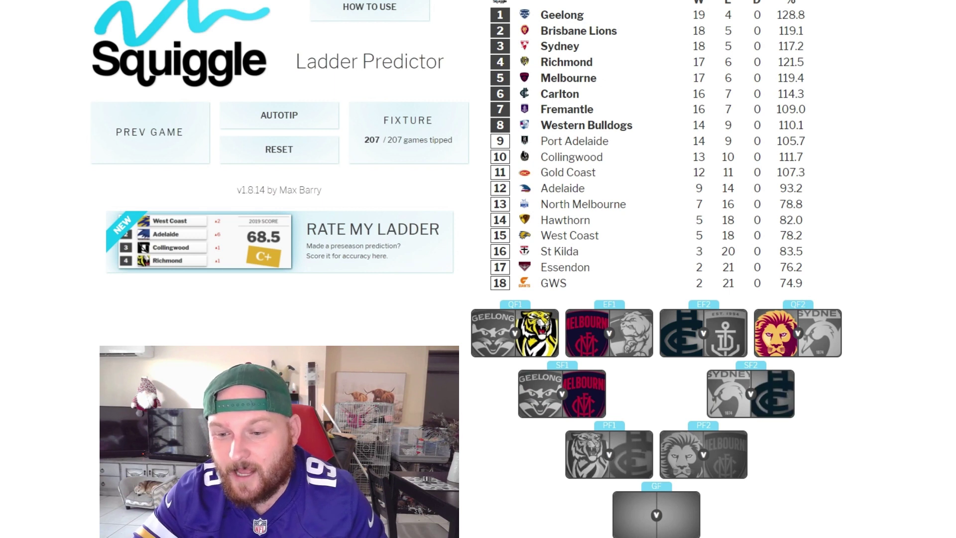
Step: Pick Richmond and Brisbane Lions to win the preliminary finals, and Brisbane Lions to win the grand final
{"action": "scroll", "coordinate": [467, 269], "scroll_direction": "down", "scroll_amount": 1}
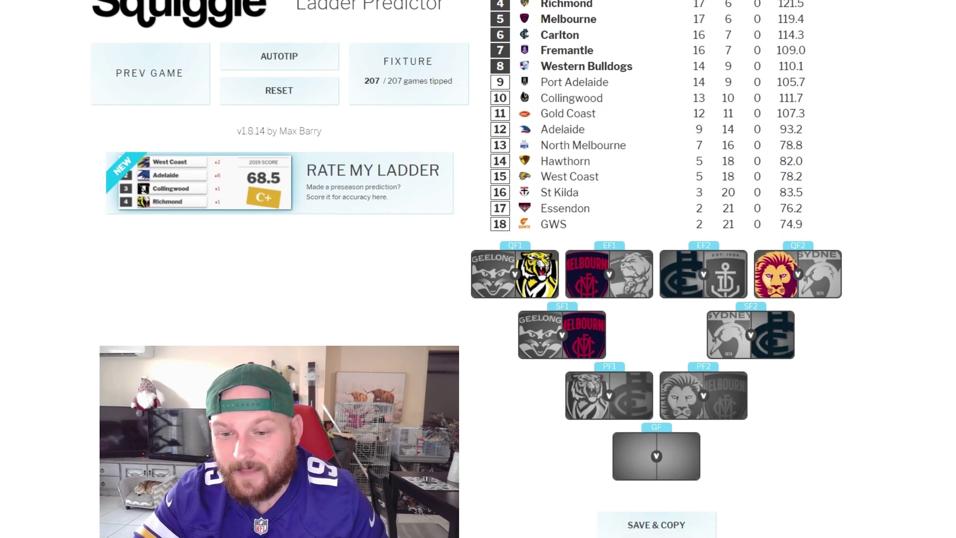
{"action": "left_click", "coordinate": [588, 395]}
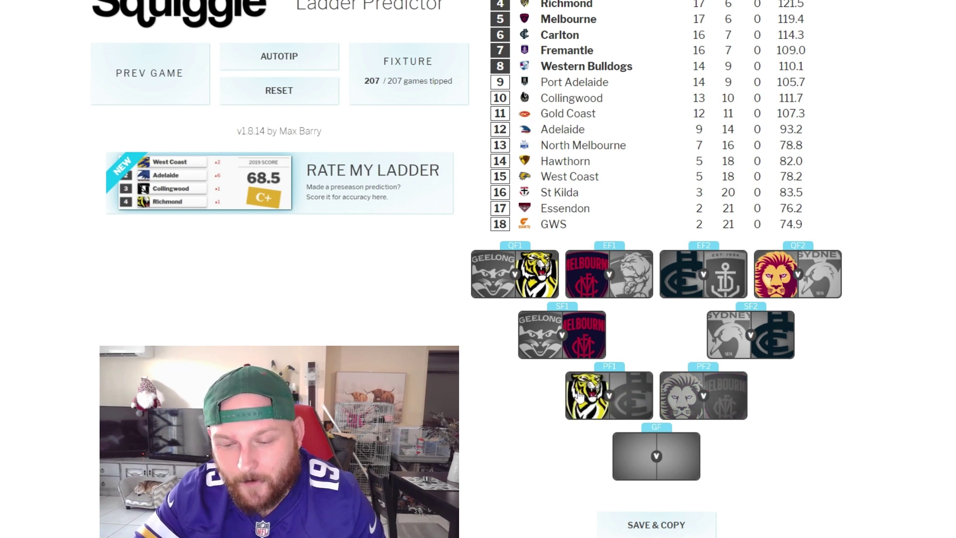
{"action": "left_click", "coordinate": [581, 397]}
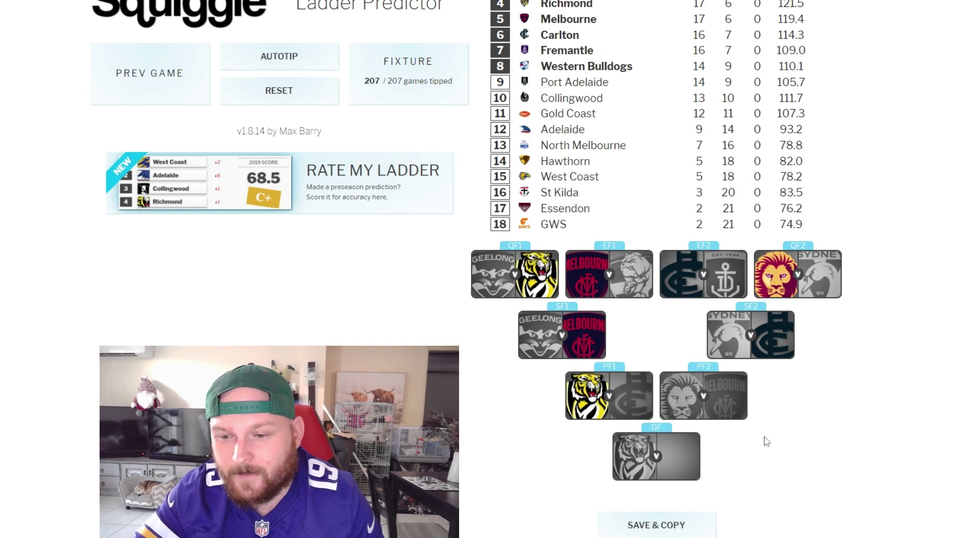
{"action": "left_click", "coordinate": [674, 405]}
{"action": "scroll", "coordinate": [789, 450], "scroll_direction": "up", "scroll_amount": 1}
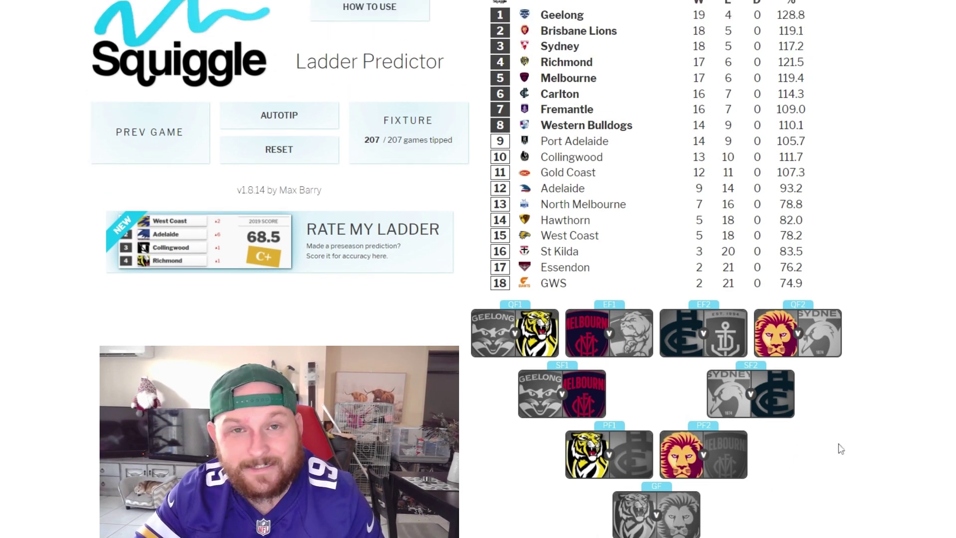
{"action": "scroll", "coordinate": [823, 435], "scroll_direction": "down", "scroll_amount": 1}
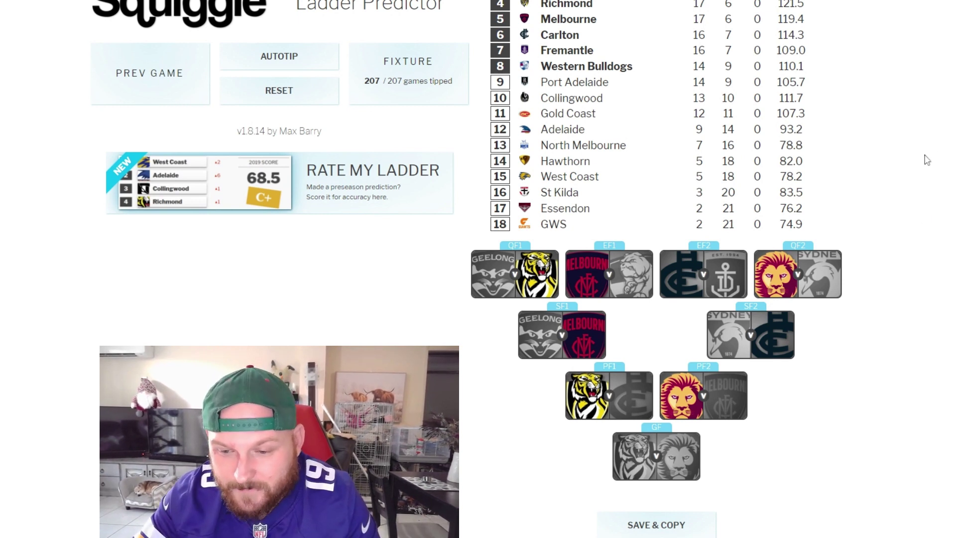
{"action": "left_click", "coordinate": [688, 455]}
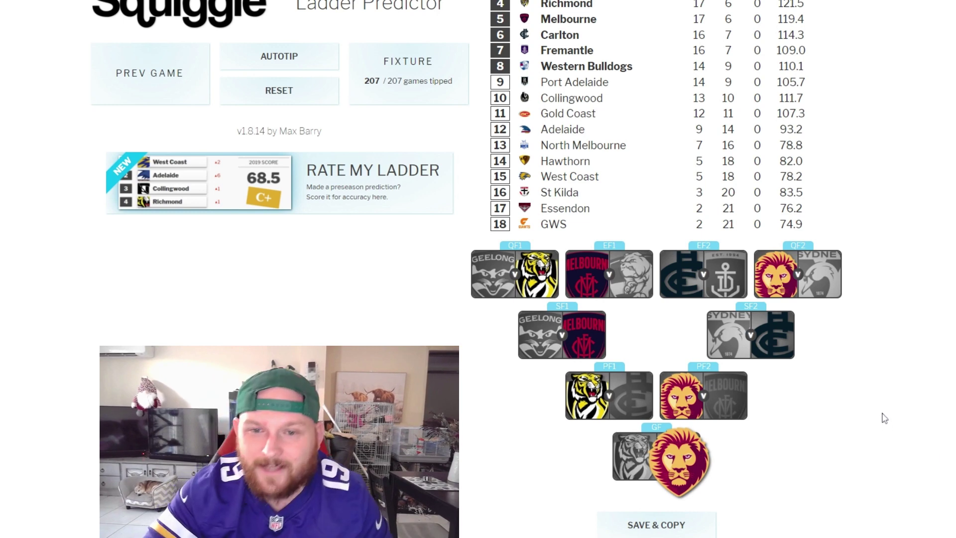
{"action": "scroll", "coordinate": [881, 418], "scroll_direction": "up", "scroll_amount": 2}
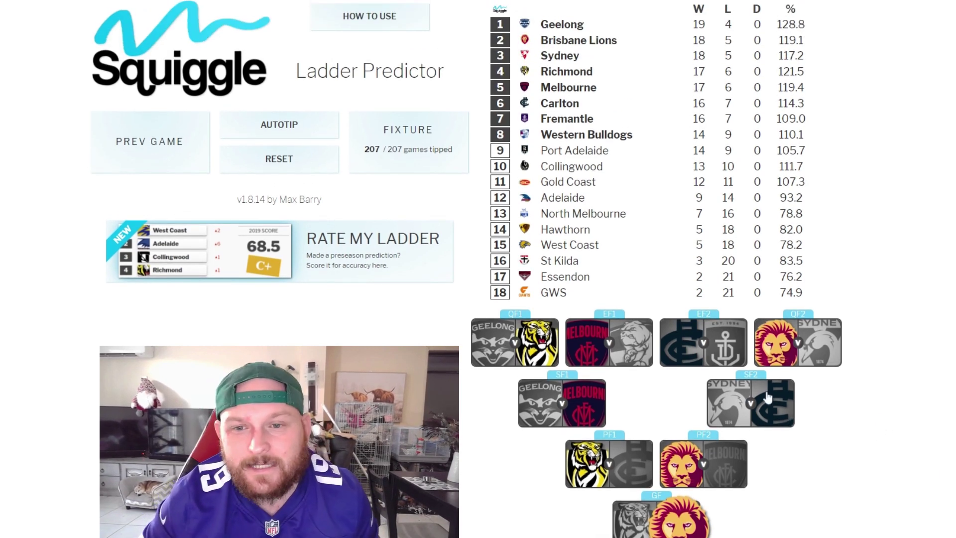